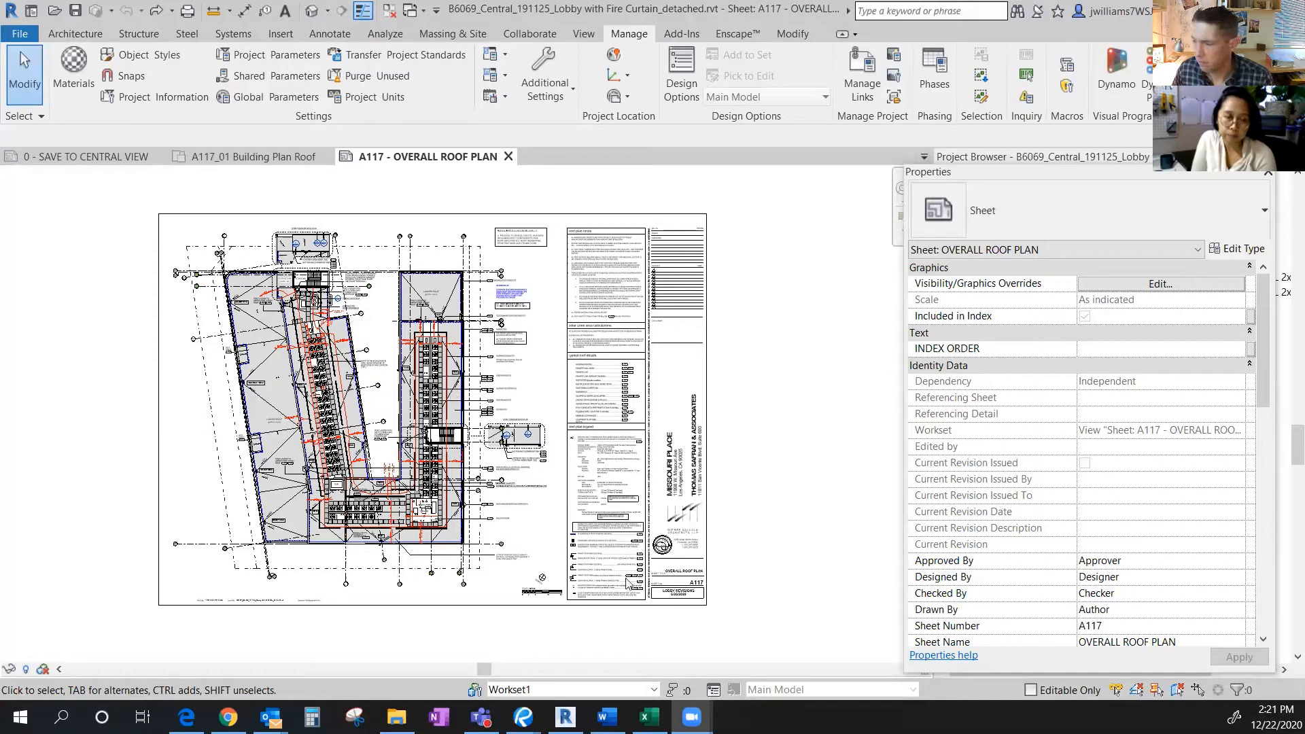
- Examine the north arrow beside the graphic scale on the A117 - OVERALL ROOF PLAN sheet
{"action": "scroll", "coordinate": [501, 573], "scroll_direction": "up", "scroll_amount": 3}
{"action": "scroll", "coordinate": [501, 573], "scroll_direction": "up", "scroll_amount": 2}
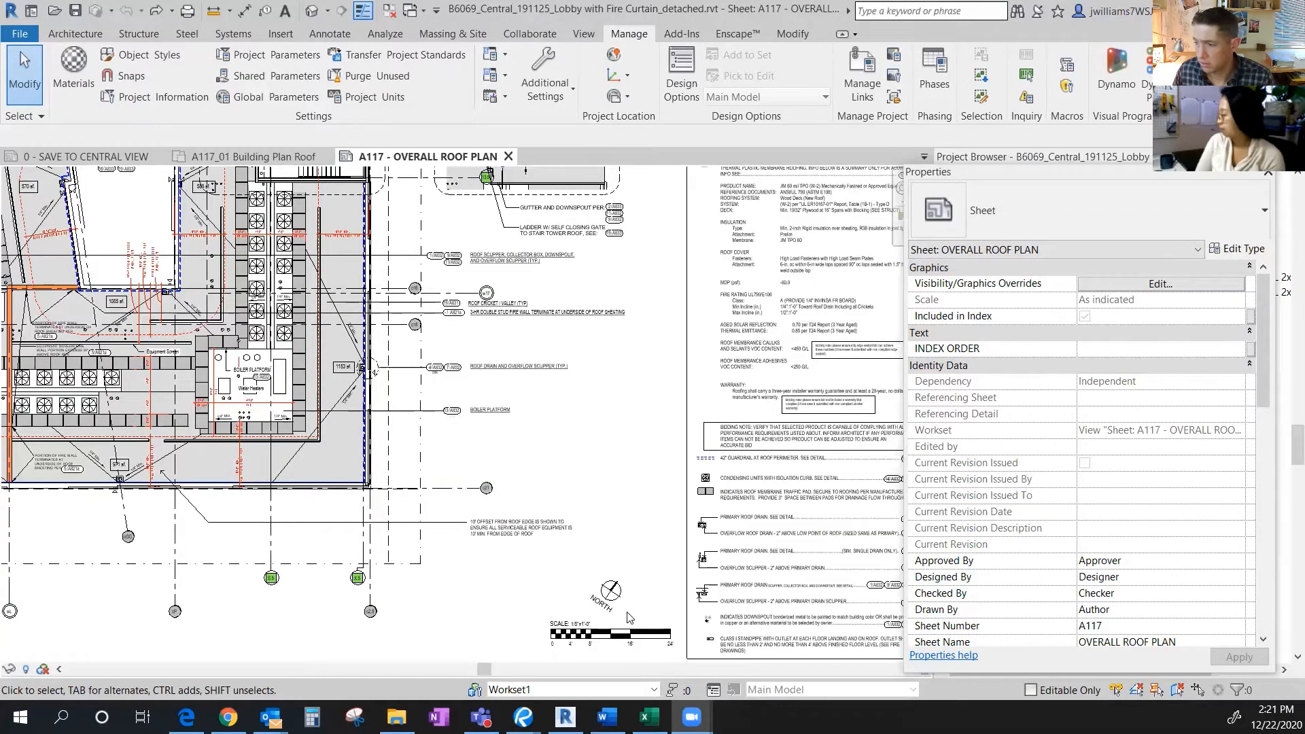
{"action": "scroll", "coordinate": [609, 594], "scroll_direction": "up", "scroll_amount": 2}
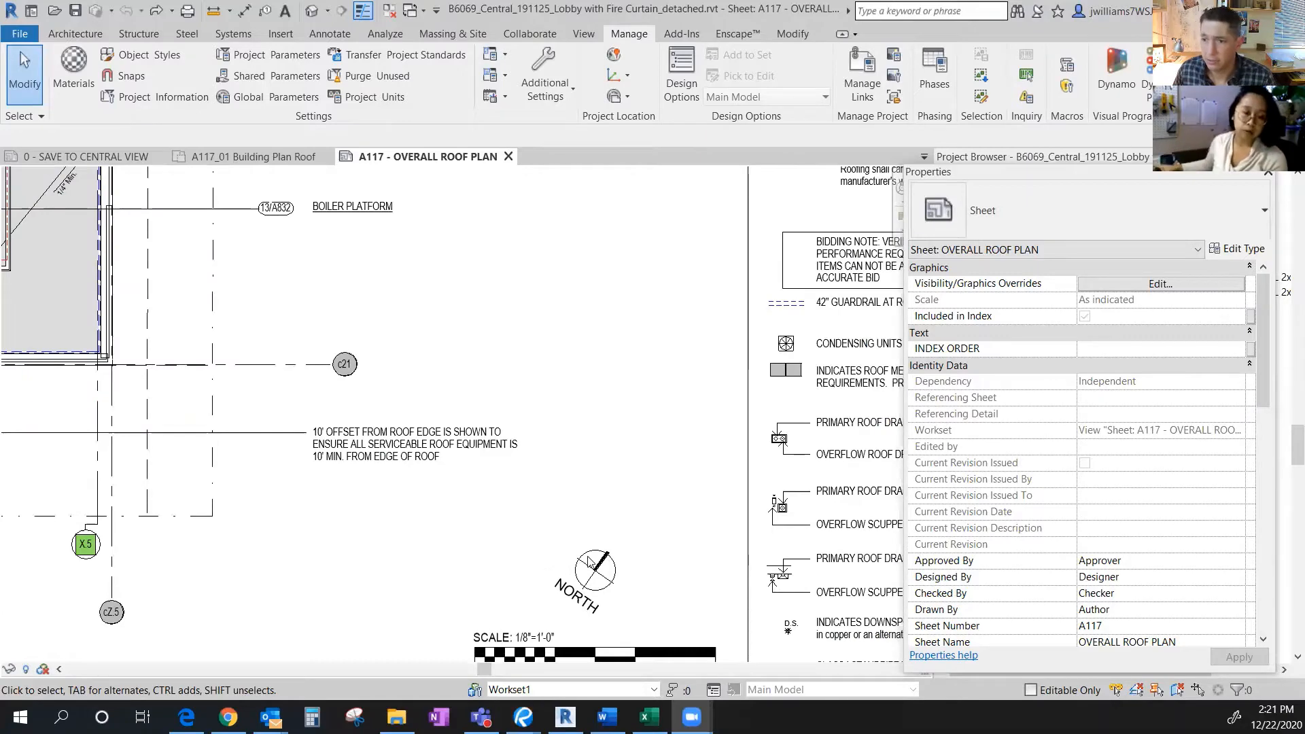
{"action": "scroll", "coordinate": [569, 570], "scroll_direction": "down", "scroll_amount": 3}
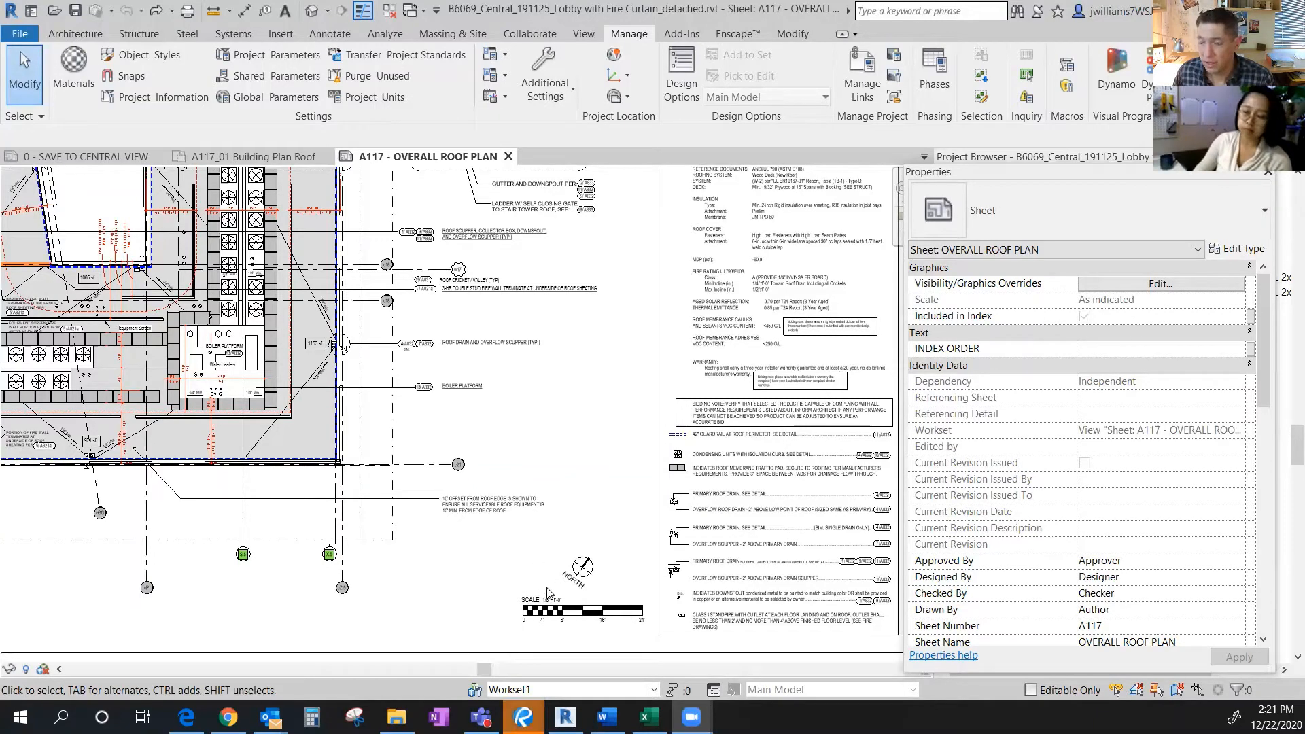
{"action": "scroll", "coordinate": [609, 576], "scroll_direction": "up", "scroll_amount": 2}
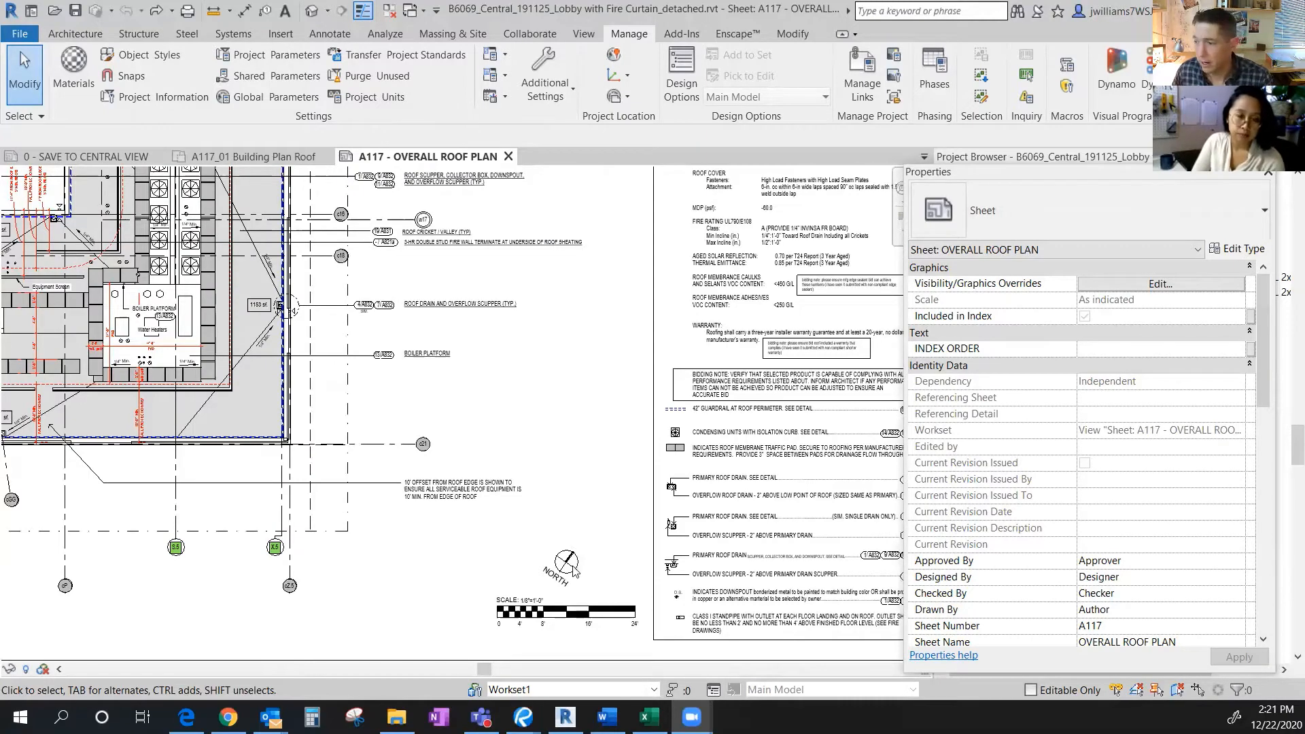
{"action": "scroll", "coordinate": [575, 570], "scroll_direction": "down", "scroll_amount": 2}
{"action": "scroll", "coordinate": [423, 500], "scroll_direction": "down", "scroll_amount": 3}
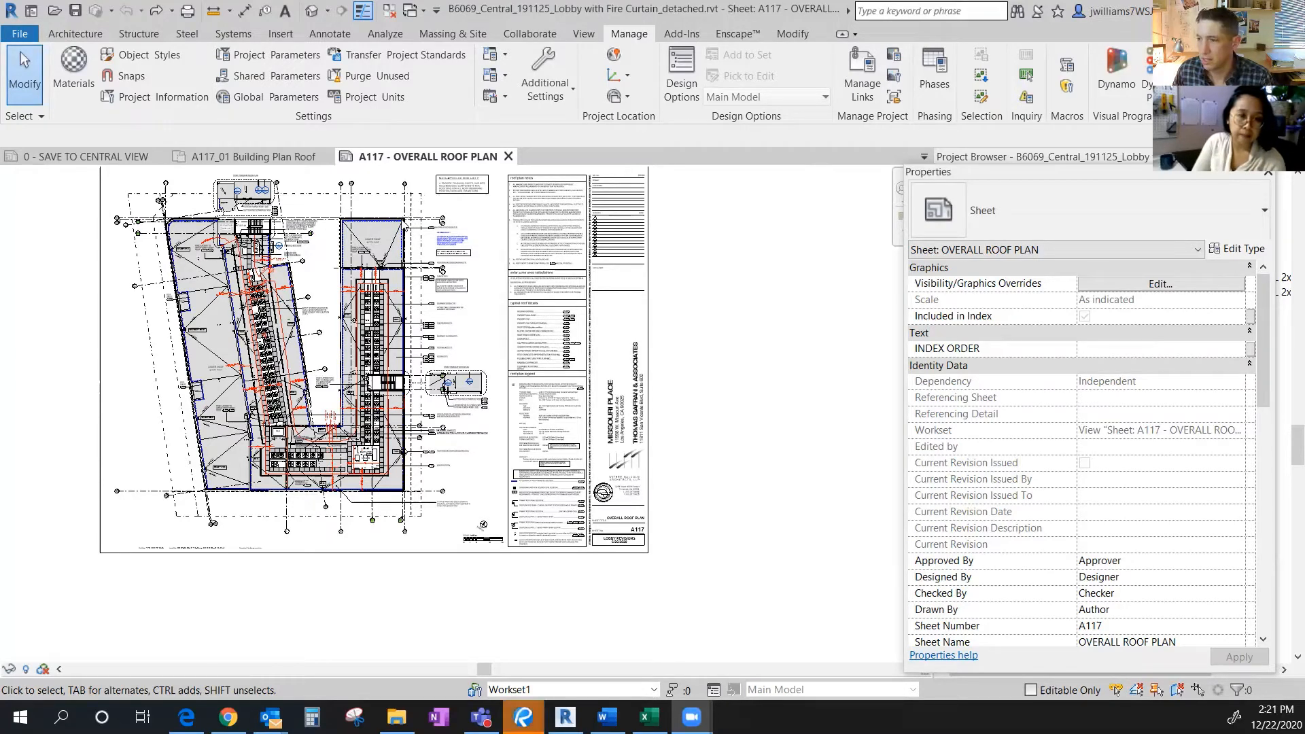
- In the A117_01 Building Plan Roof view, set the view range's bottom and view depth levels to Unlimited
{"action": "left_click", "coordinate": [295, 157]}
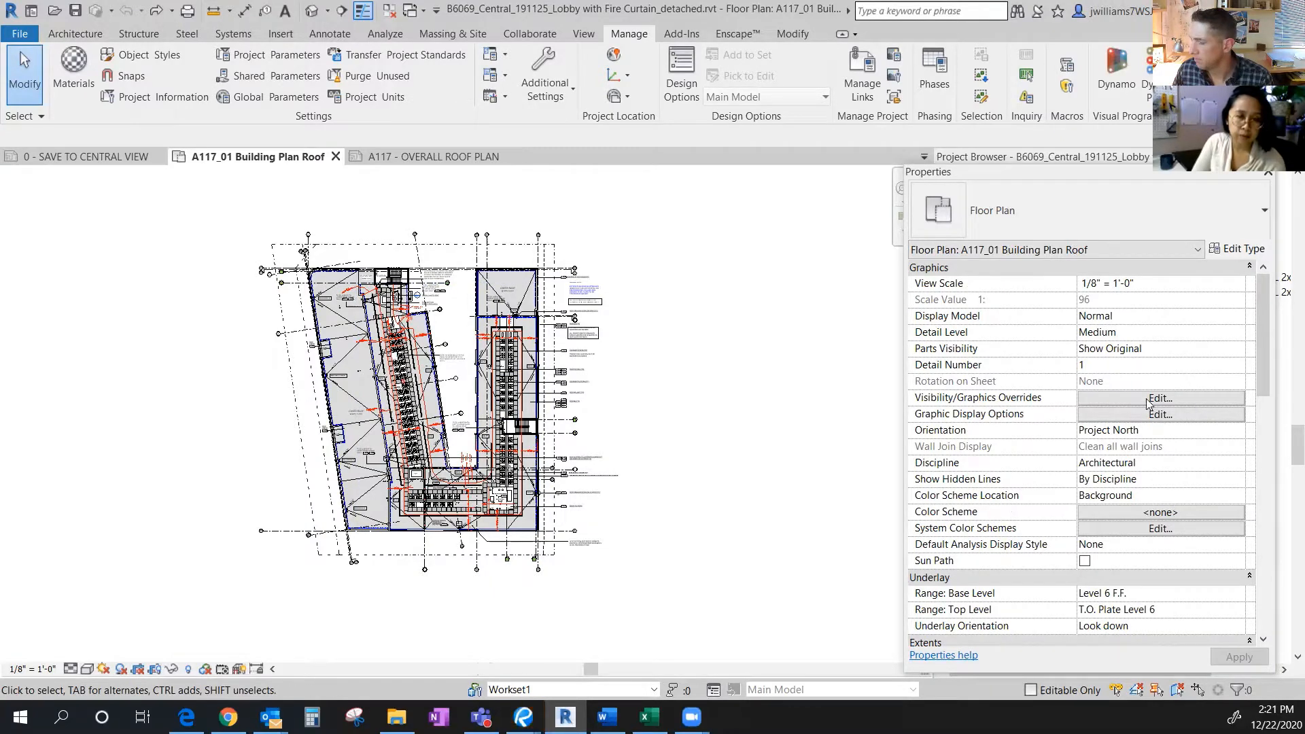
{"action": "left_click_drag", "start_coordinate": [1267, 367], "coordinate": [1268, 445]}
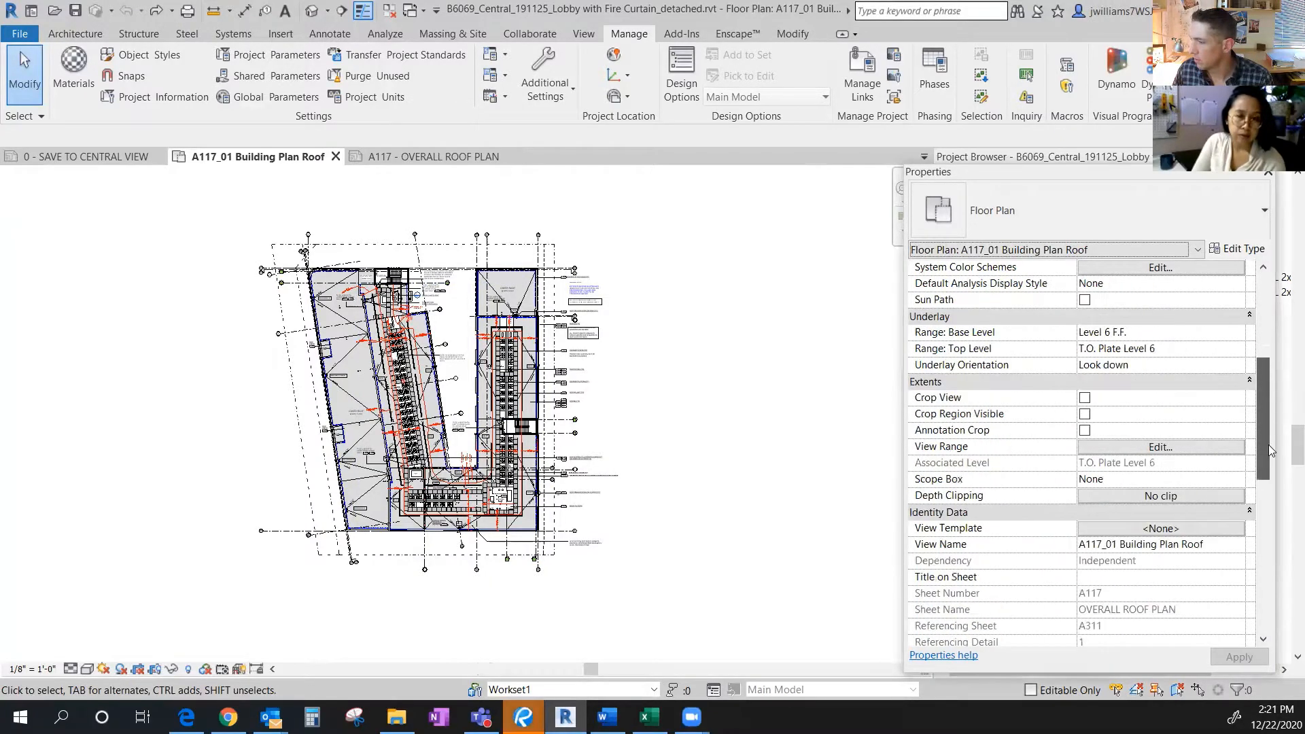
{"action": "left_click", "coordinate": [1129, 448]}
{"action": "left_click", "coordinate": [772, 417]}
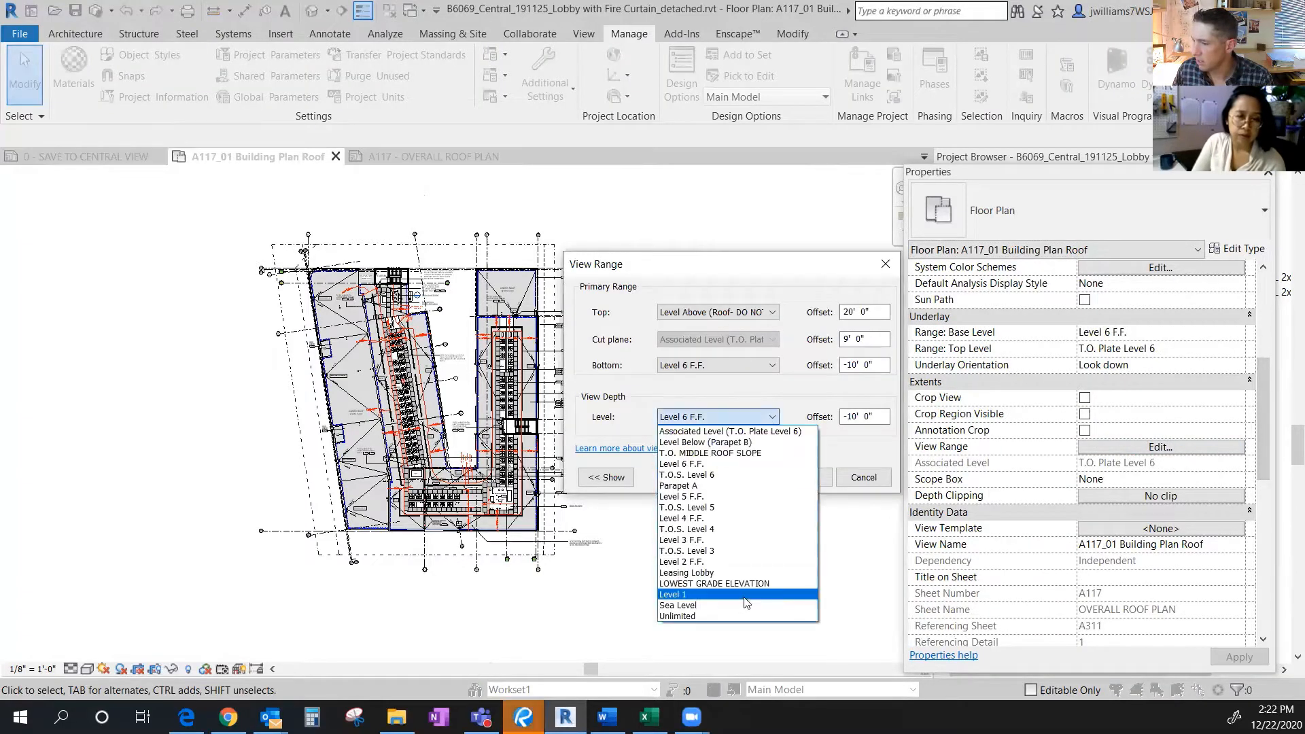
{"action": "left_click", "coordinate": [693, 616]}
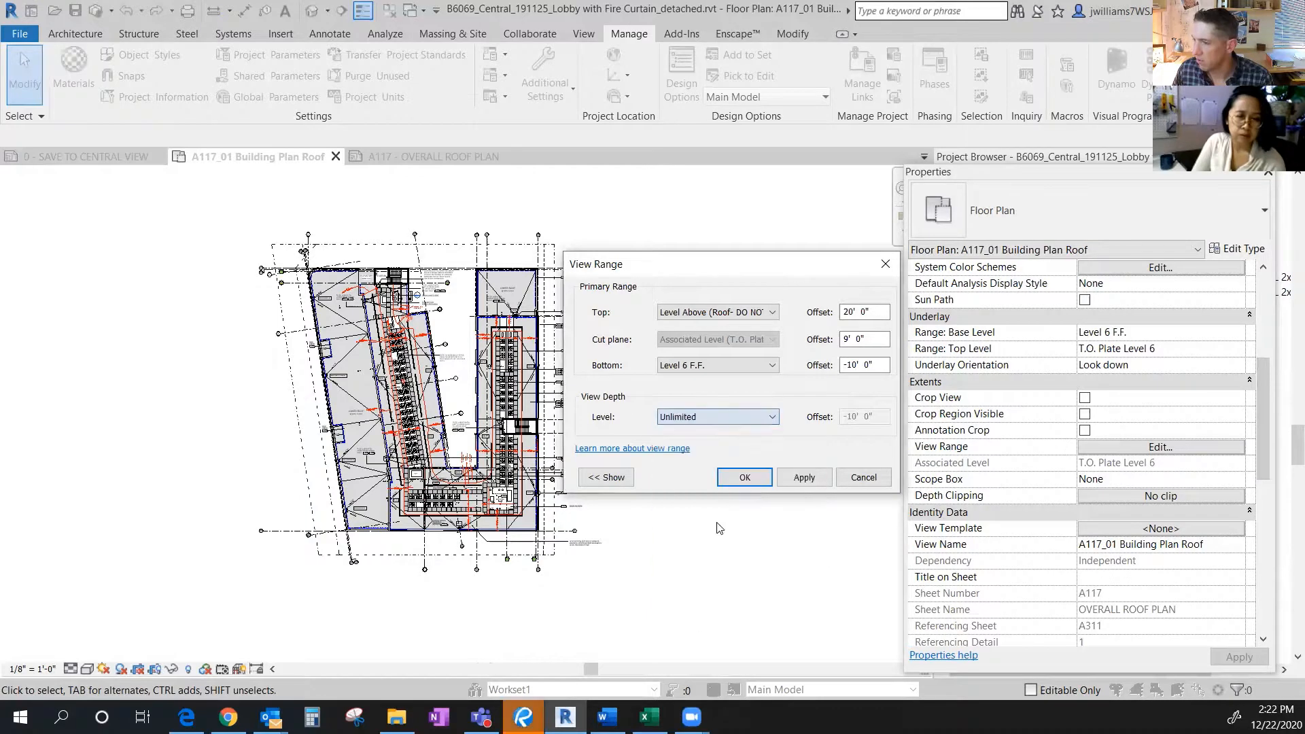
{"action": "left_click", "coordinate": [772, 365]}
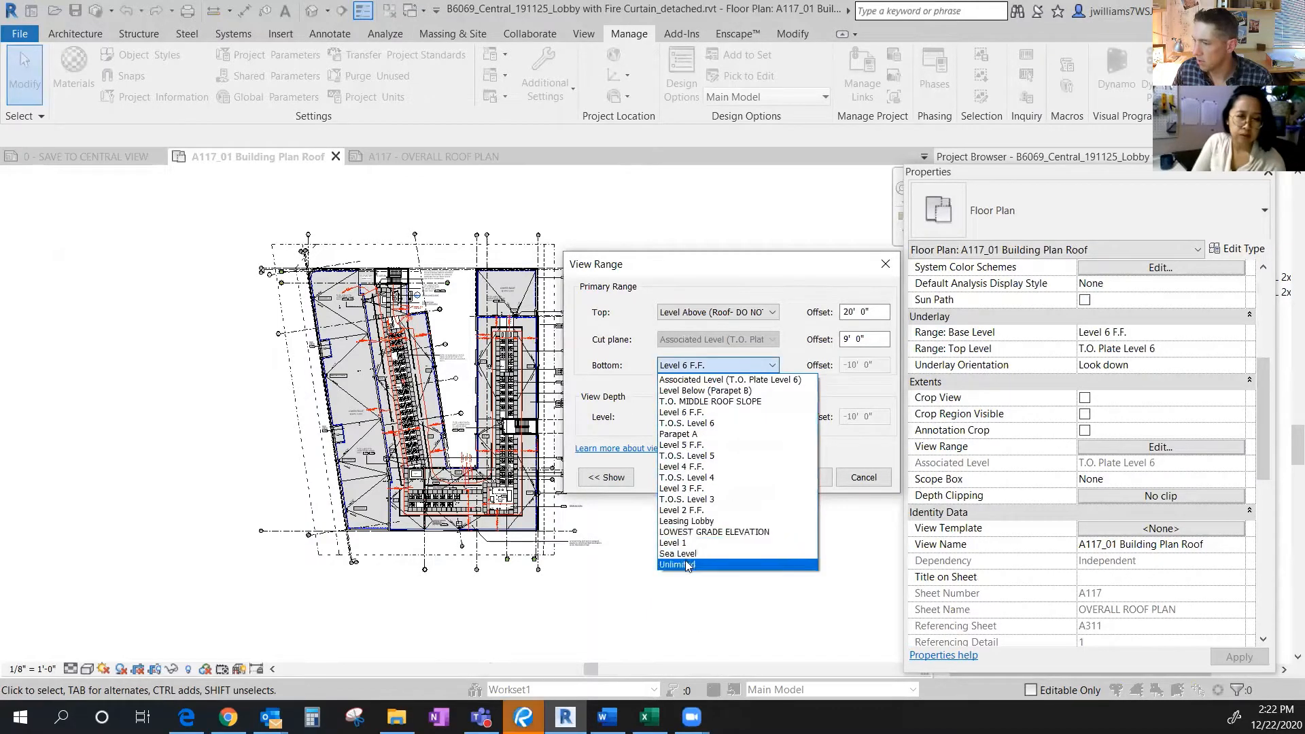
{"action": "left_click", "coordinate": [726, 564]}
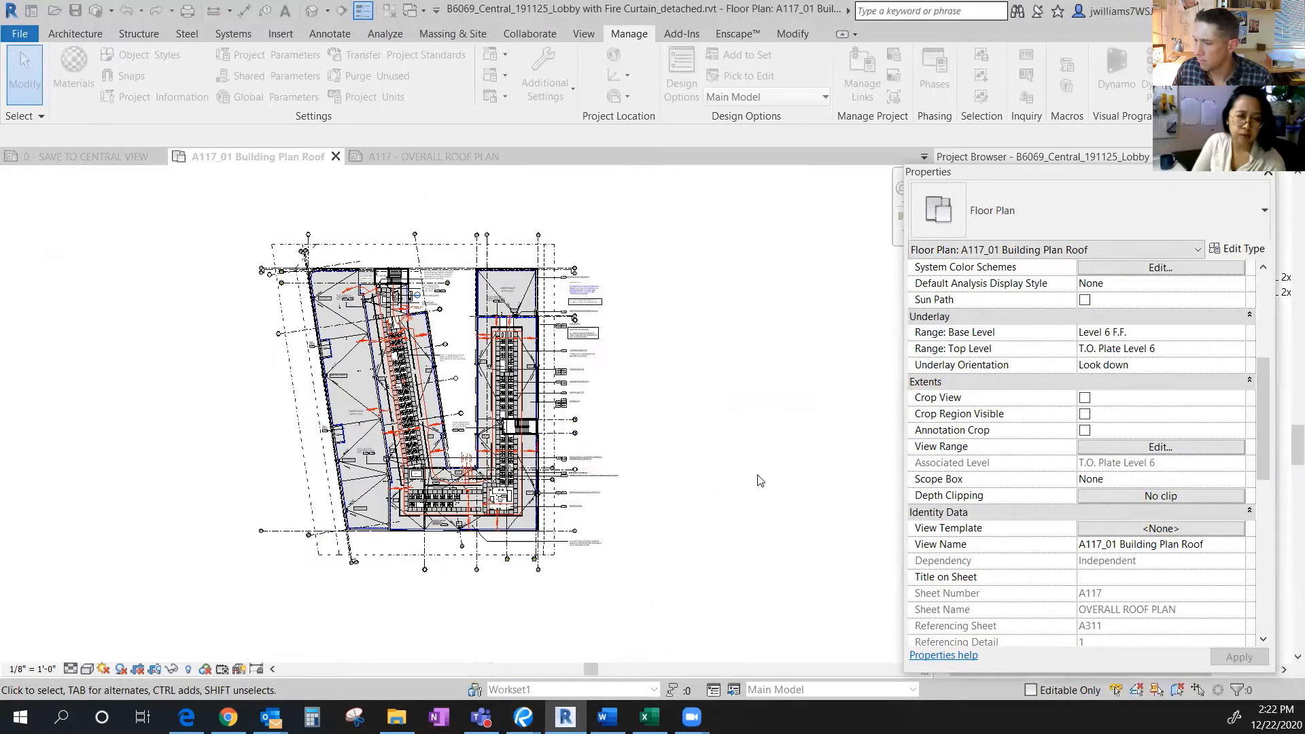
{"action": "left_click", "coordinate": [744, 478]}
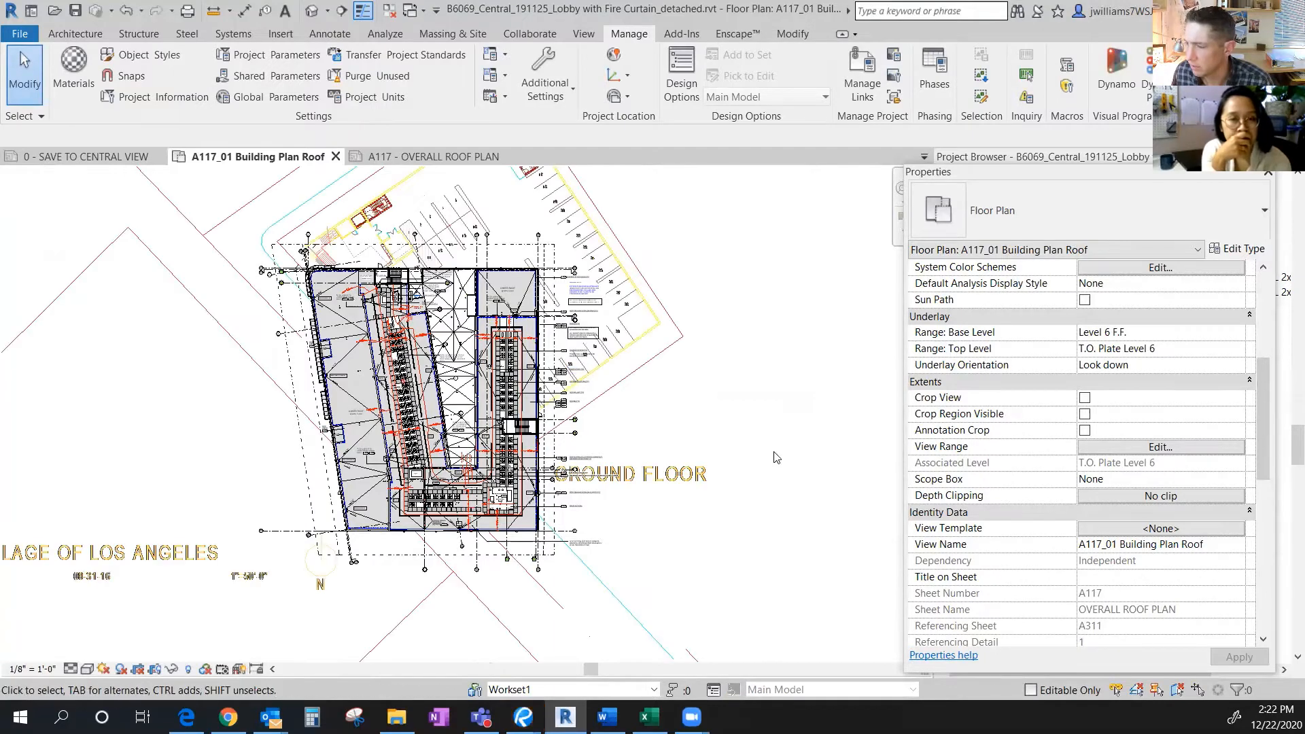
- Hide the imported Ground Floor Plan.dwg in the roof plan view
{"action": "left_click", "coordinate": [639, 297]}
{"action": "right_click", "coordinate": [634, 289]}
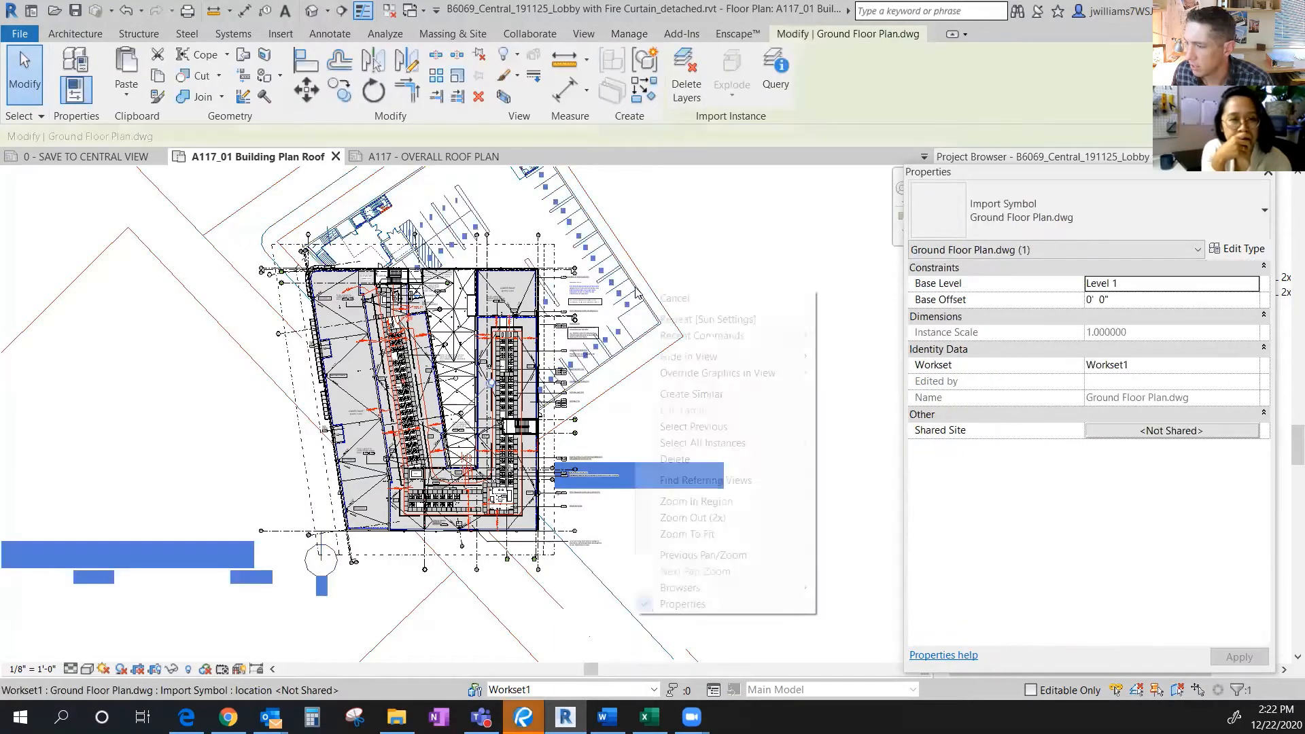
{"action": "mouse_move", "coordinate": [796, 356]}
{"action": "left_click", "coordinate": [844, 357]}
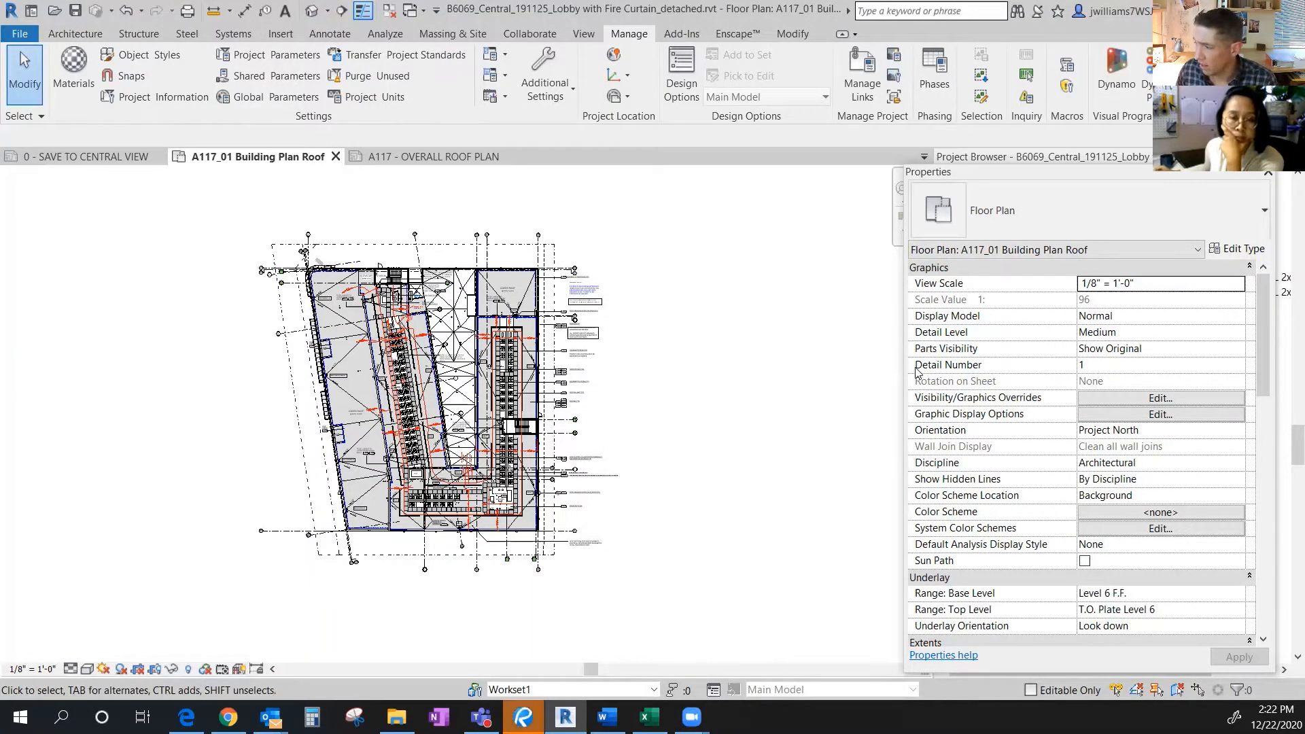
- Set the roof plan view's orientation to True North
{"action": "left_click", "coordinate": [1234, 432]}
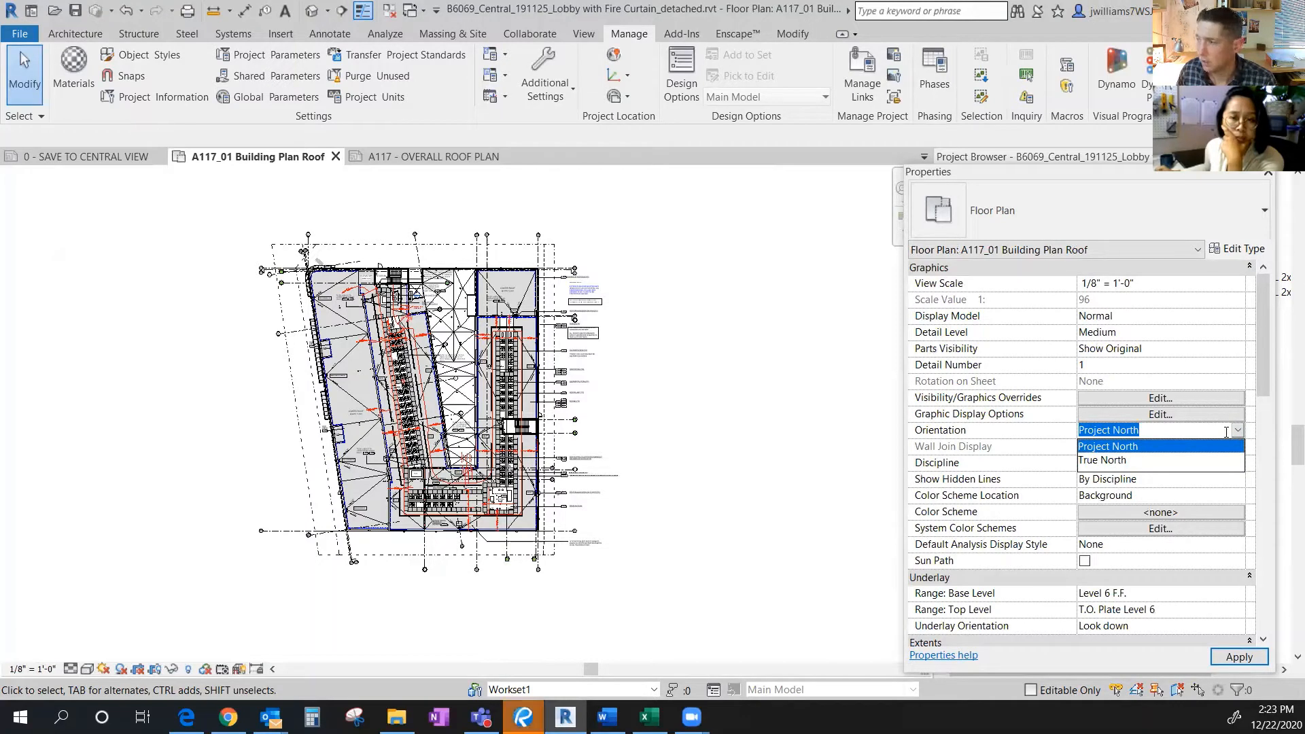
{"action": "left_click", "coordinate": [1122, 461]}
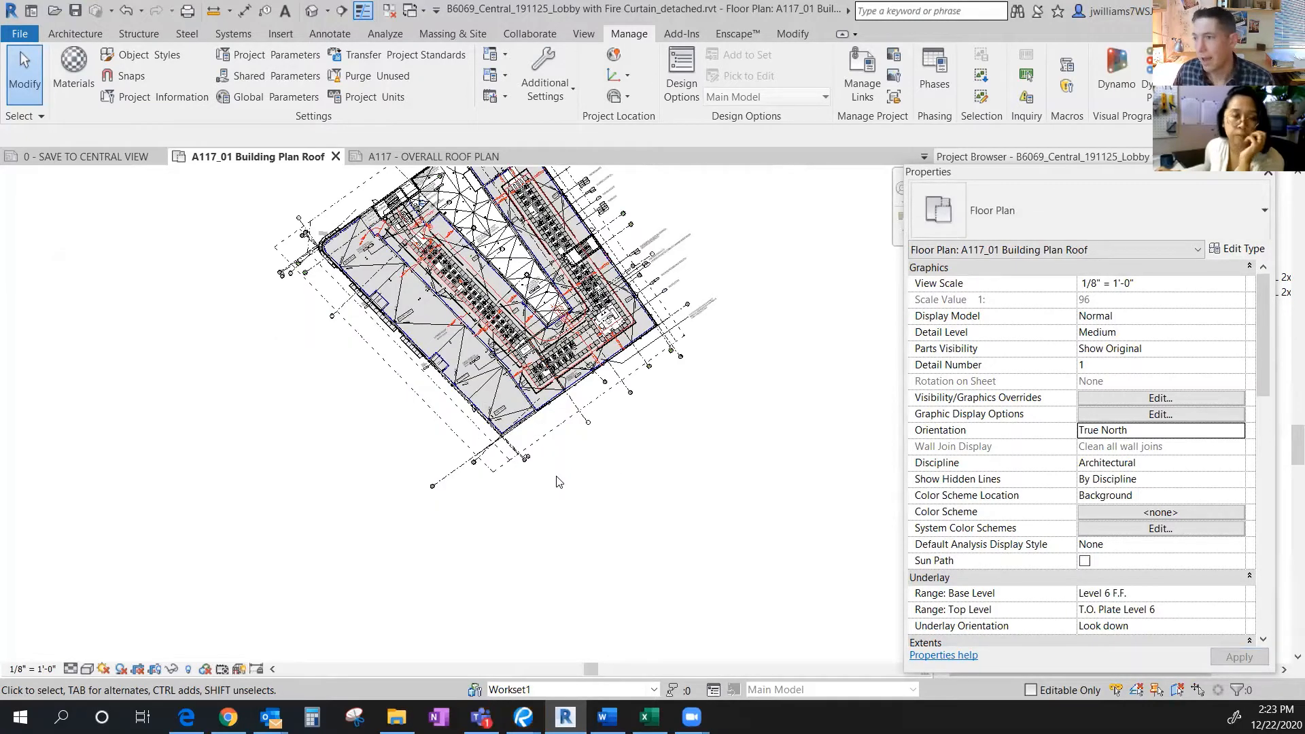
{"action": "scroll", "coordinate": [533, 498], "scroll_direction": "down", "scroll_amount": 2}
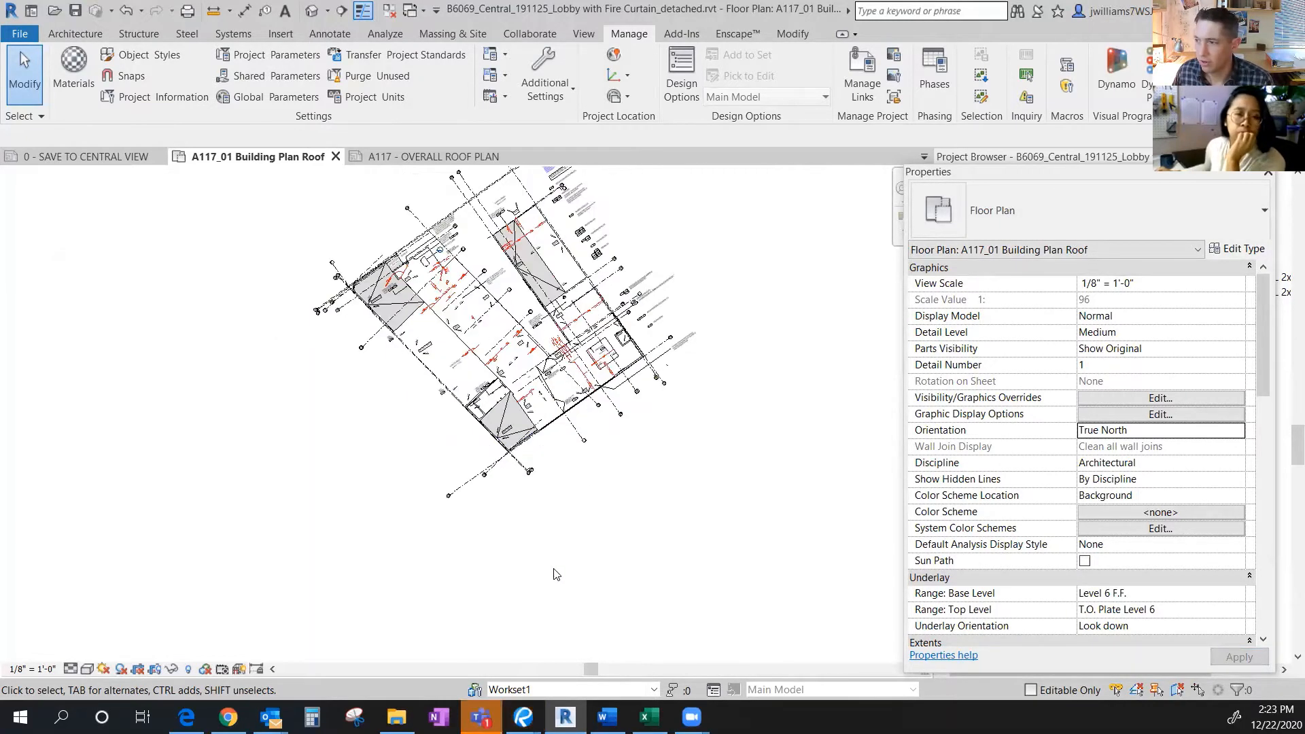
{"action": "scroll", "coordinate": [533, 498], "scroll_direction": "up", "scroll_amount": 2}
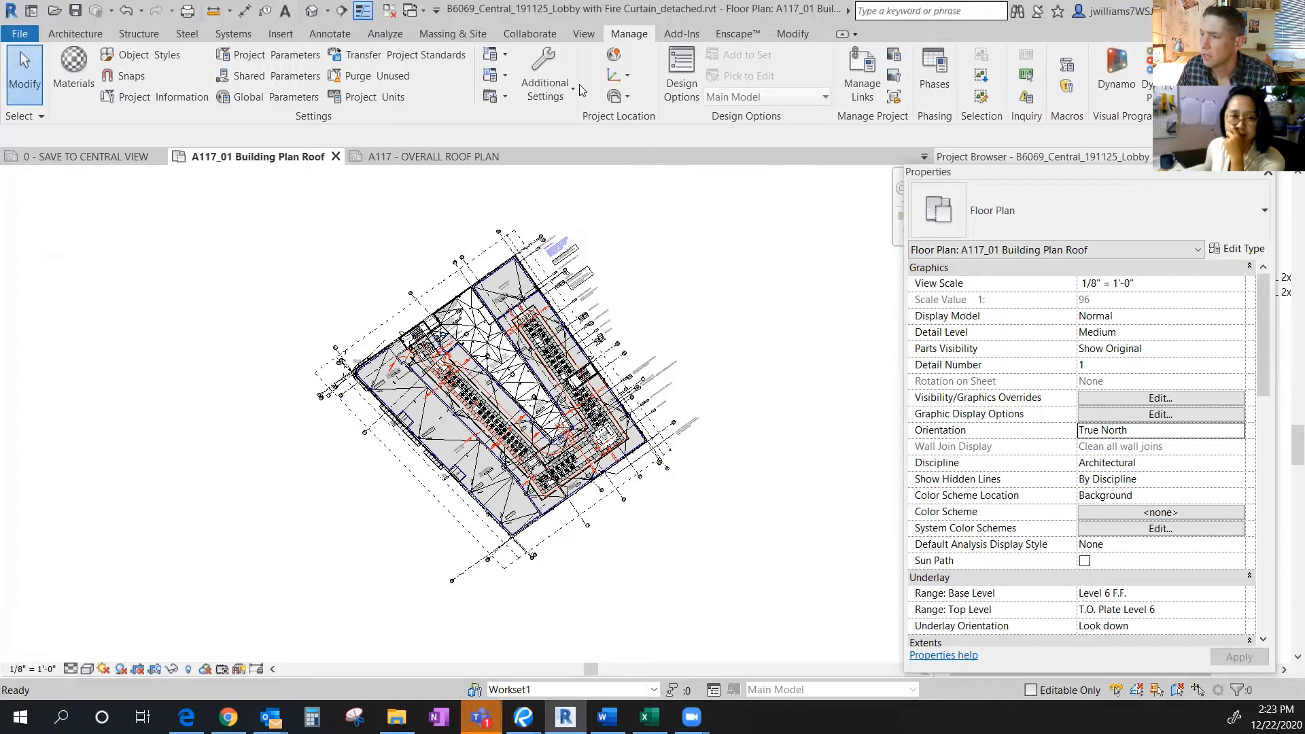
{"action": "left_click", "coordinate": [629, 96]}
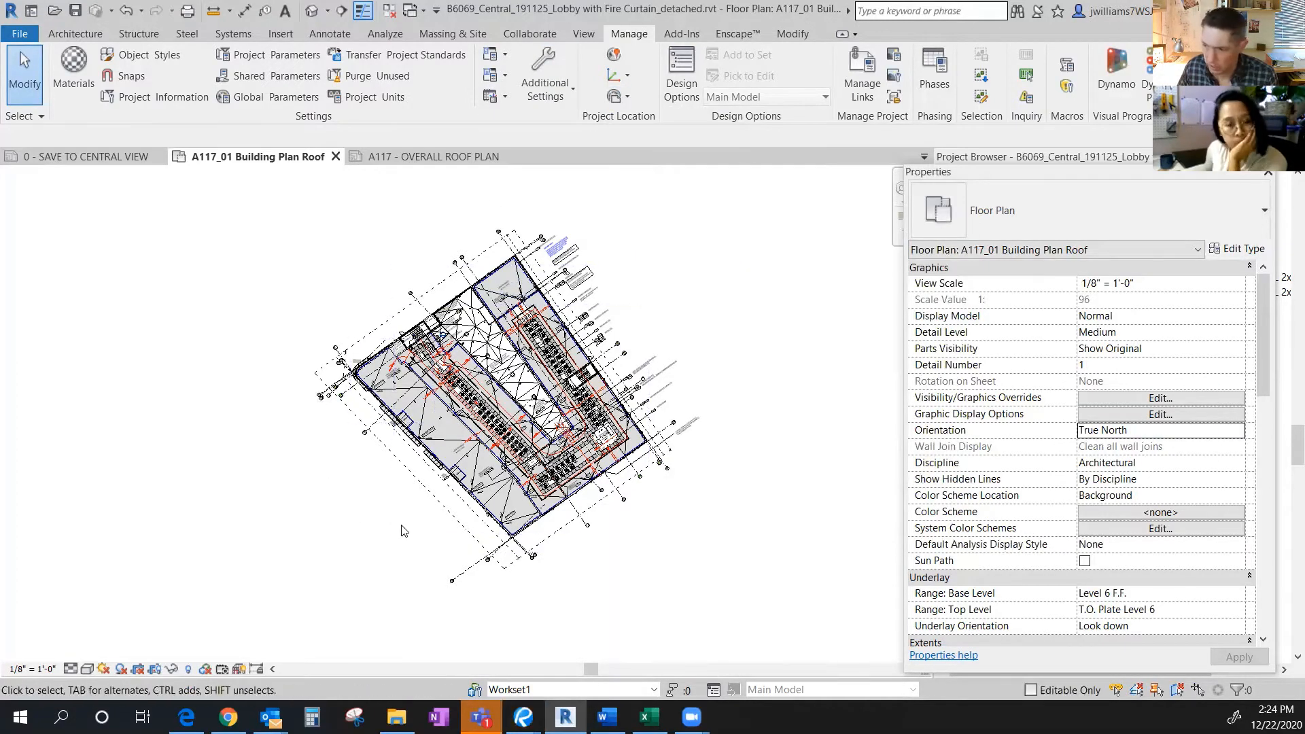
- Reveal hidden elements in the roof plan and unhide the categories of the overlapping base point markers outside the building's corner
{"action": "left_click", "coordinate": [188, 670]}
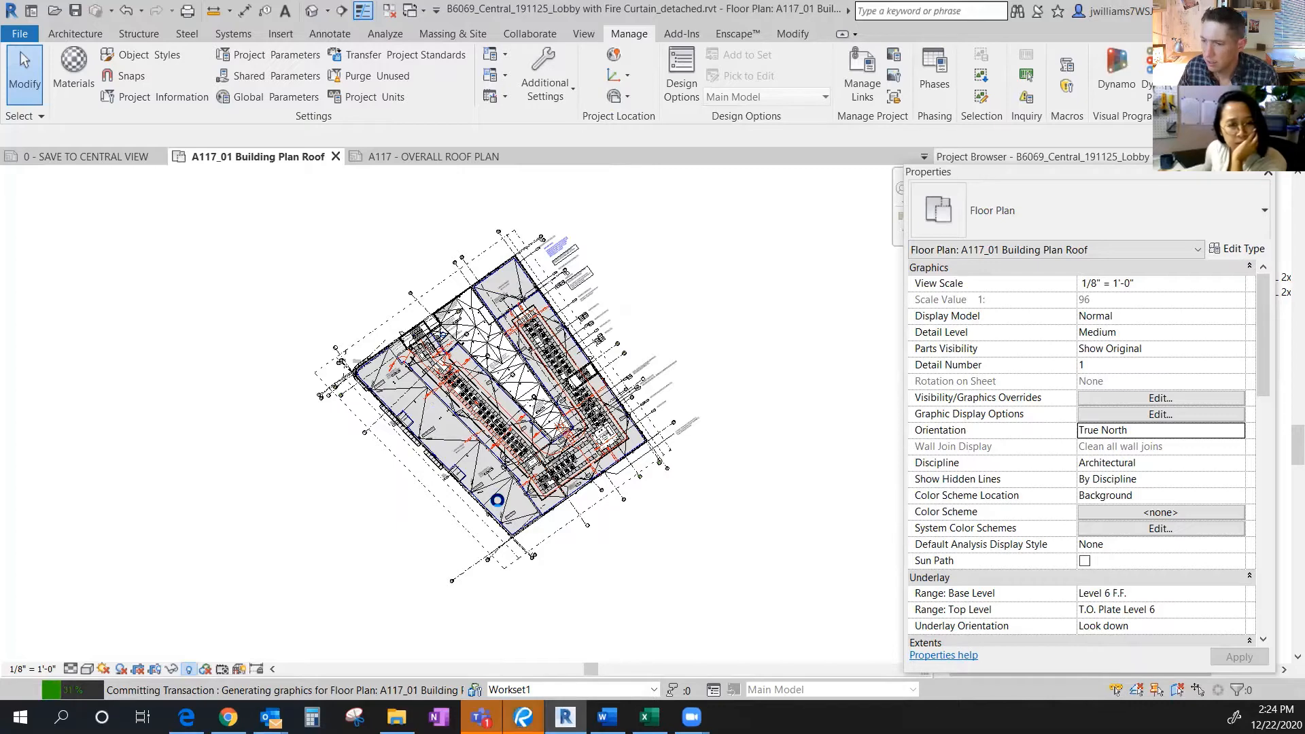
{"action": "left_click", "coordinate": [188, 669]}
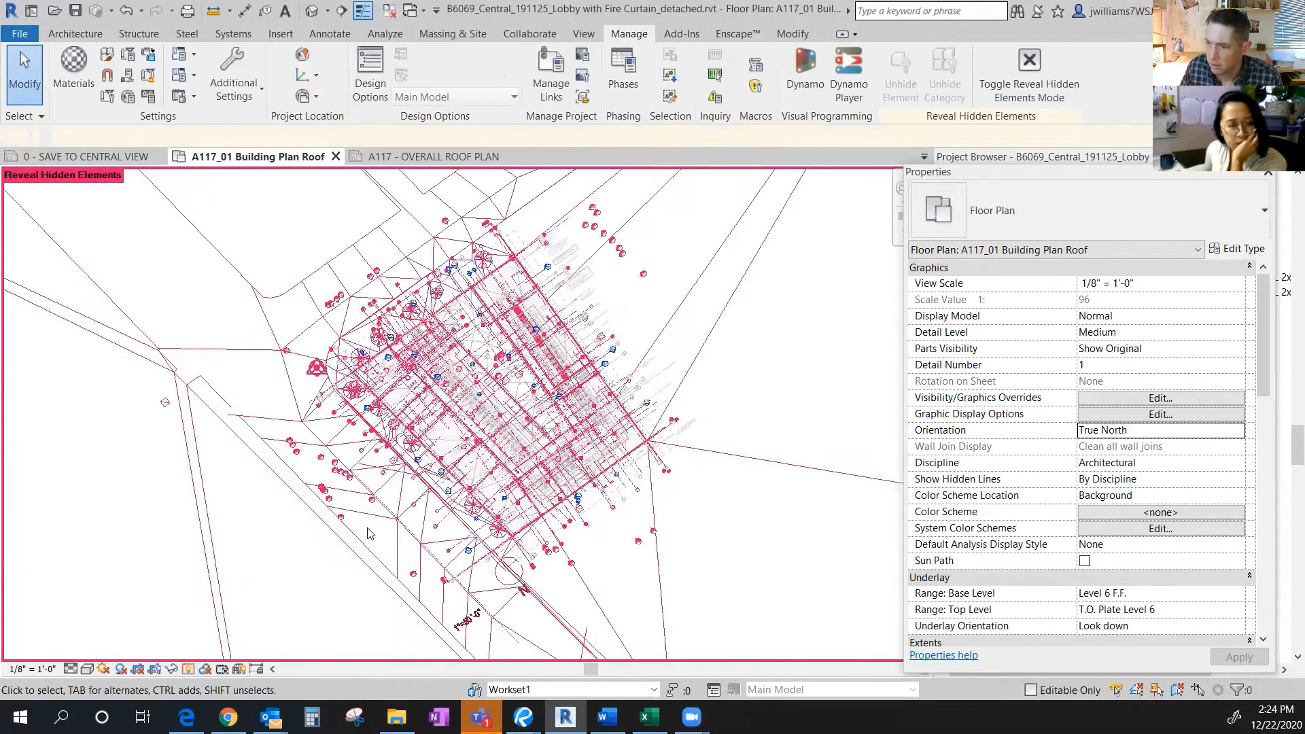
{"action": "scroll", "coordinate": [318, 366], "scroll_direction": "up", "scroll_amount": 4}
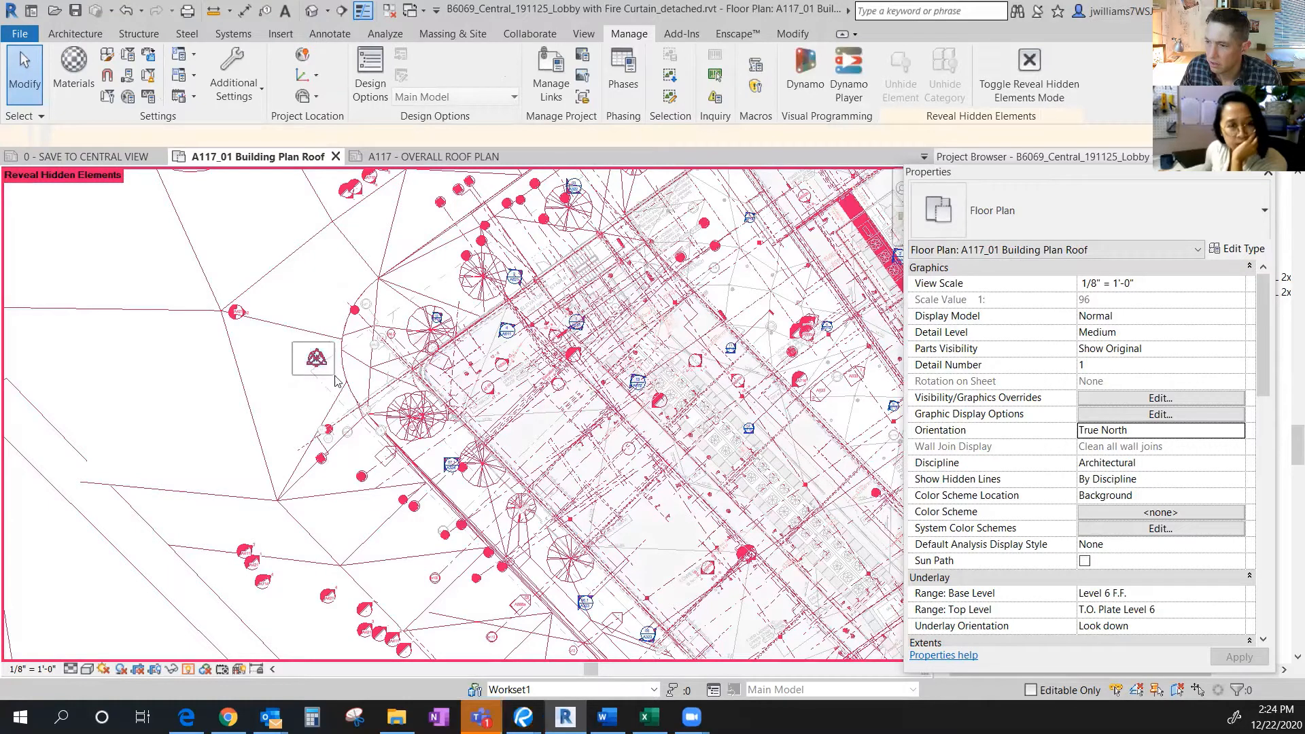
{"action": "left_click", "coordinate": [334, 379]}
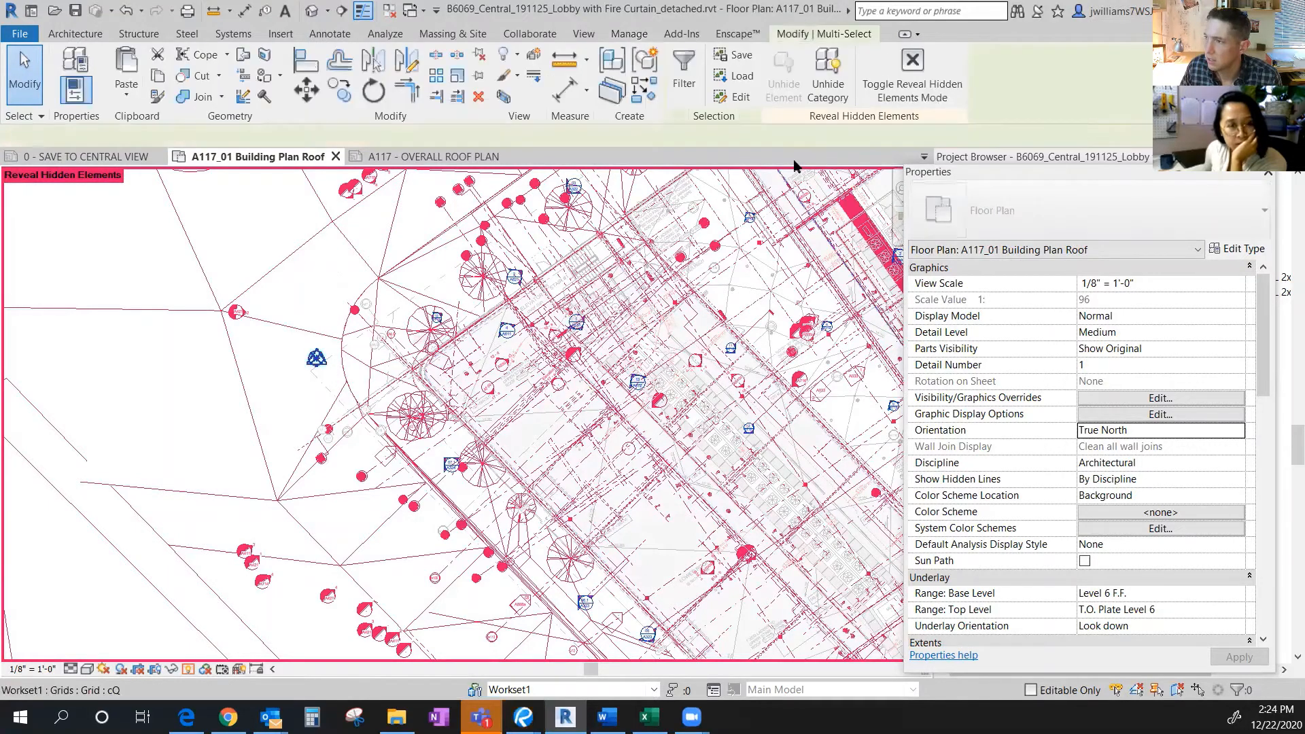
{"action": "left_click", "coordinate": [831, 87]}
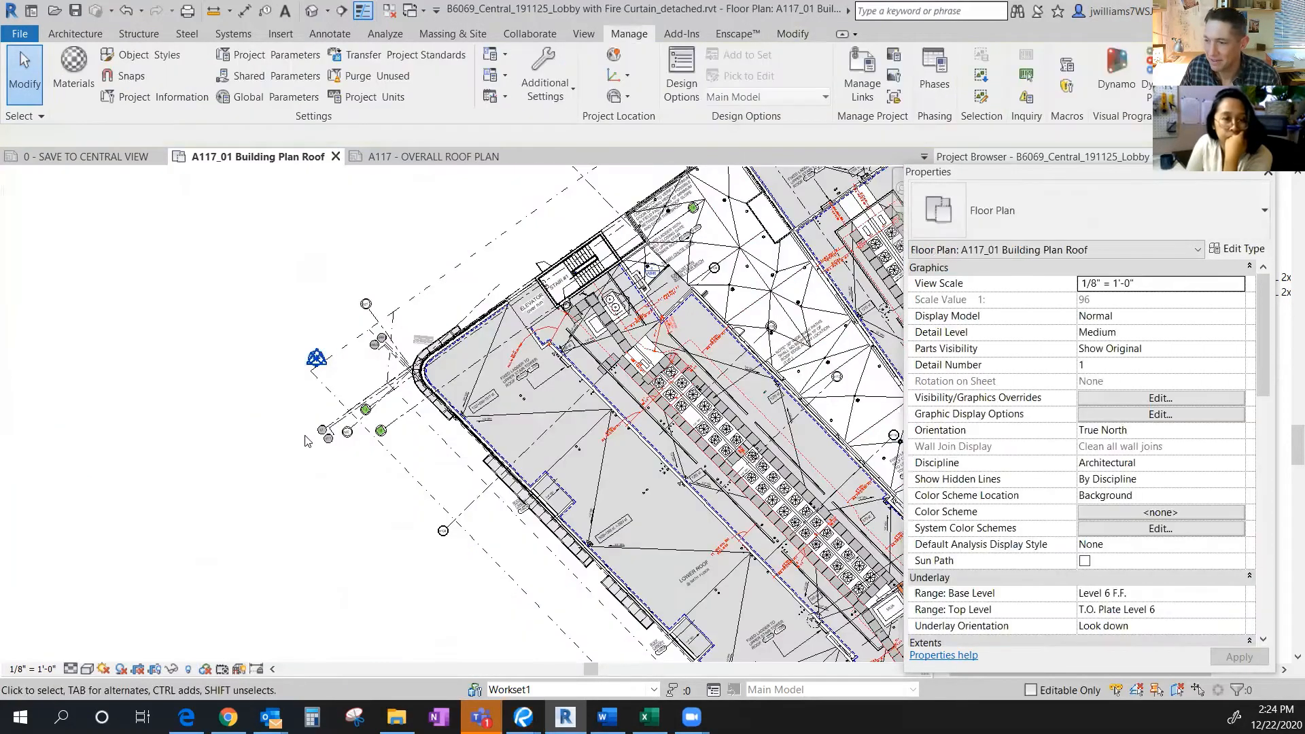
{"action": "scroll", "coordinate": [287, 442], "scroll_direction": "down", "scroll_amount": 5}
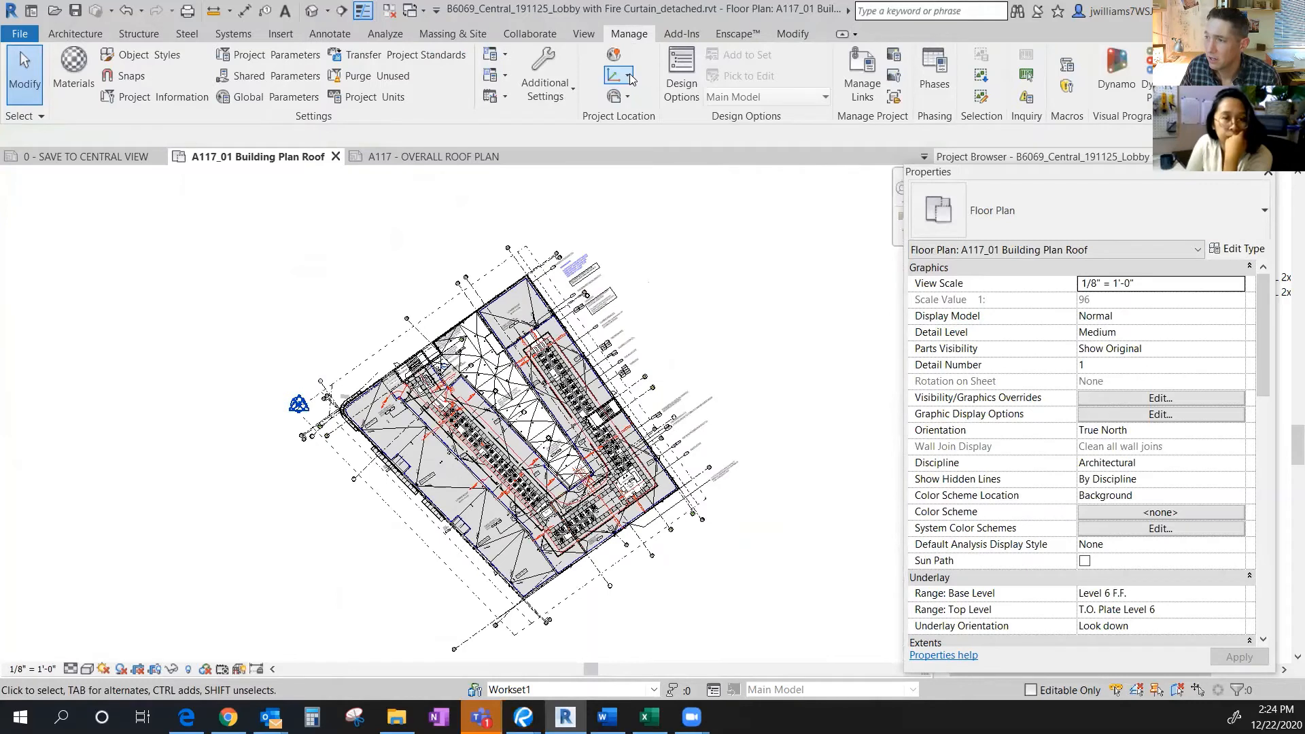
{"action": "left_click", "coordinate": [624, 75]}
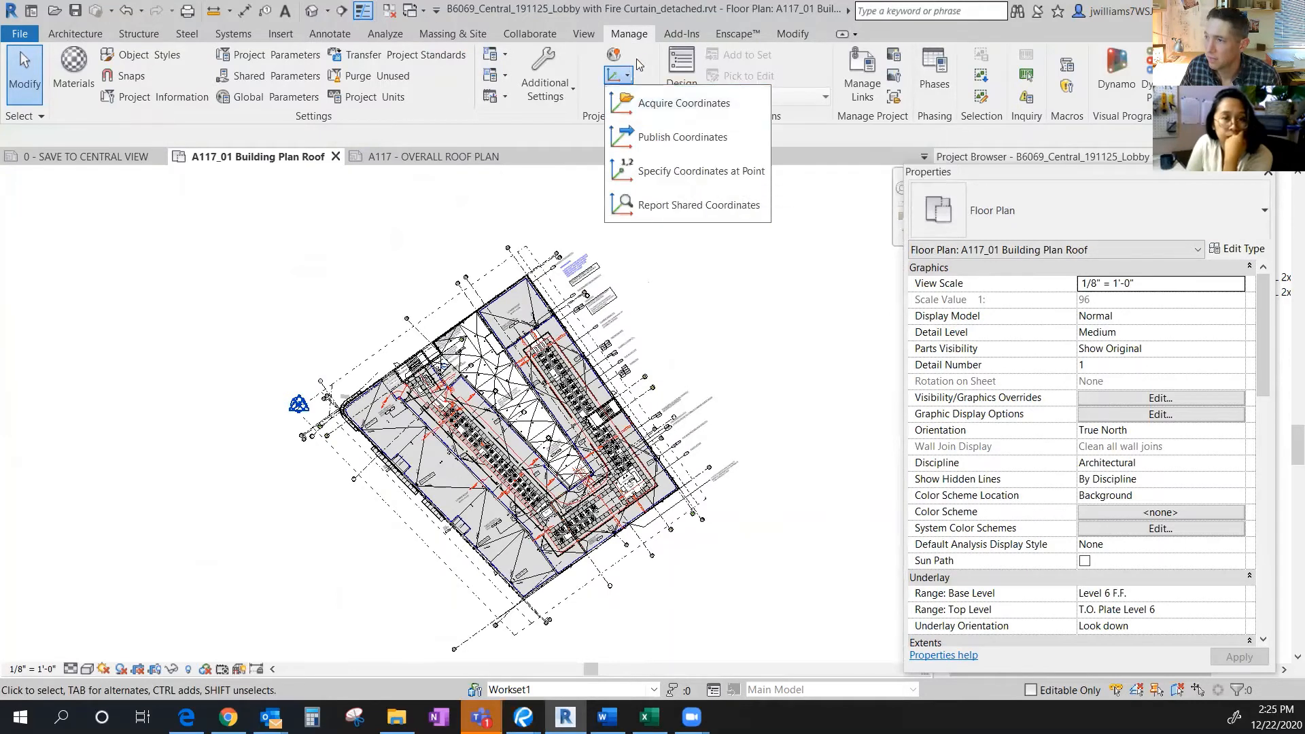
{"action": "left_click", "coordinate": [620, 95]}
{"action": "left_click", "coordinate": [620, 96]}
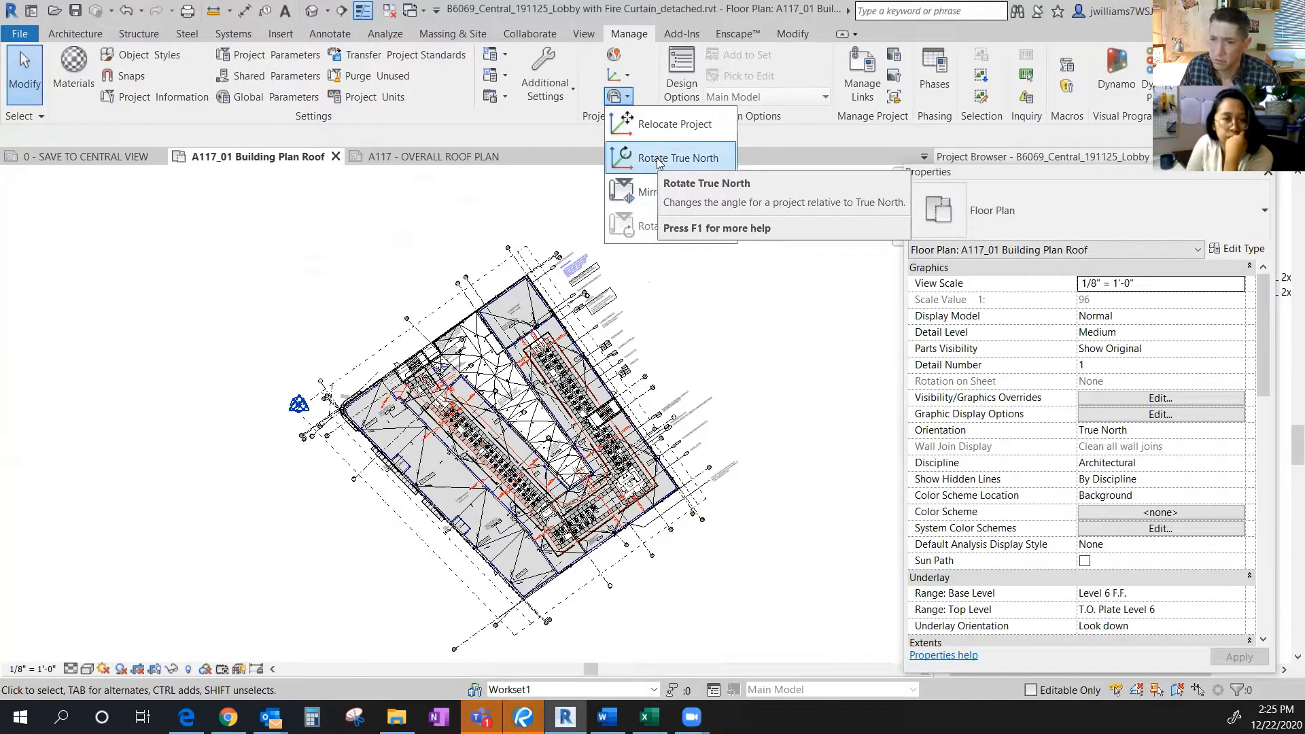
{"action": "left_click", "coordinate": [703, 157]}
{"action": "left_click", "coordinate": [750, 419]}
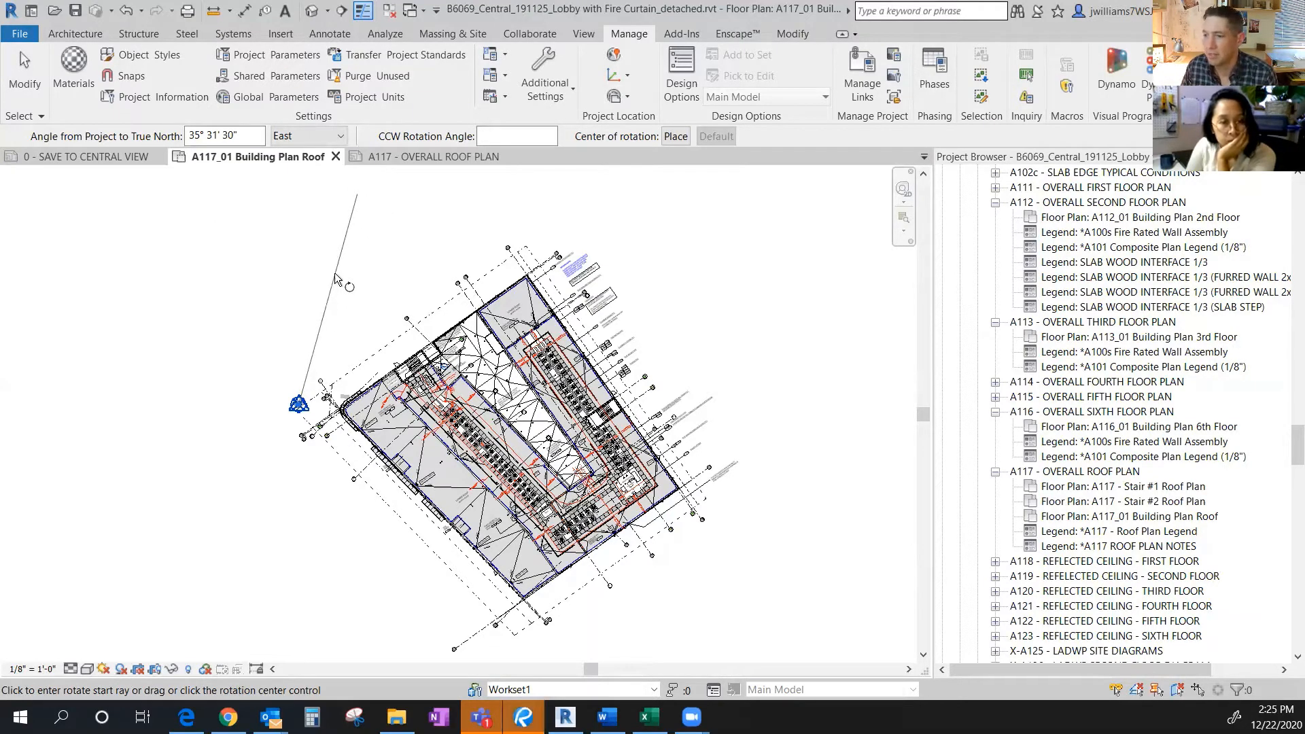
{"action": "key", "text": "Escape"}
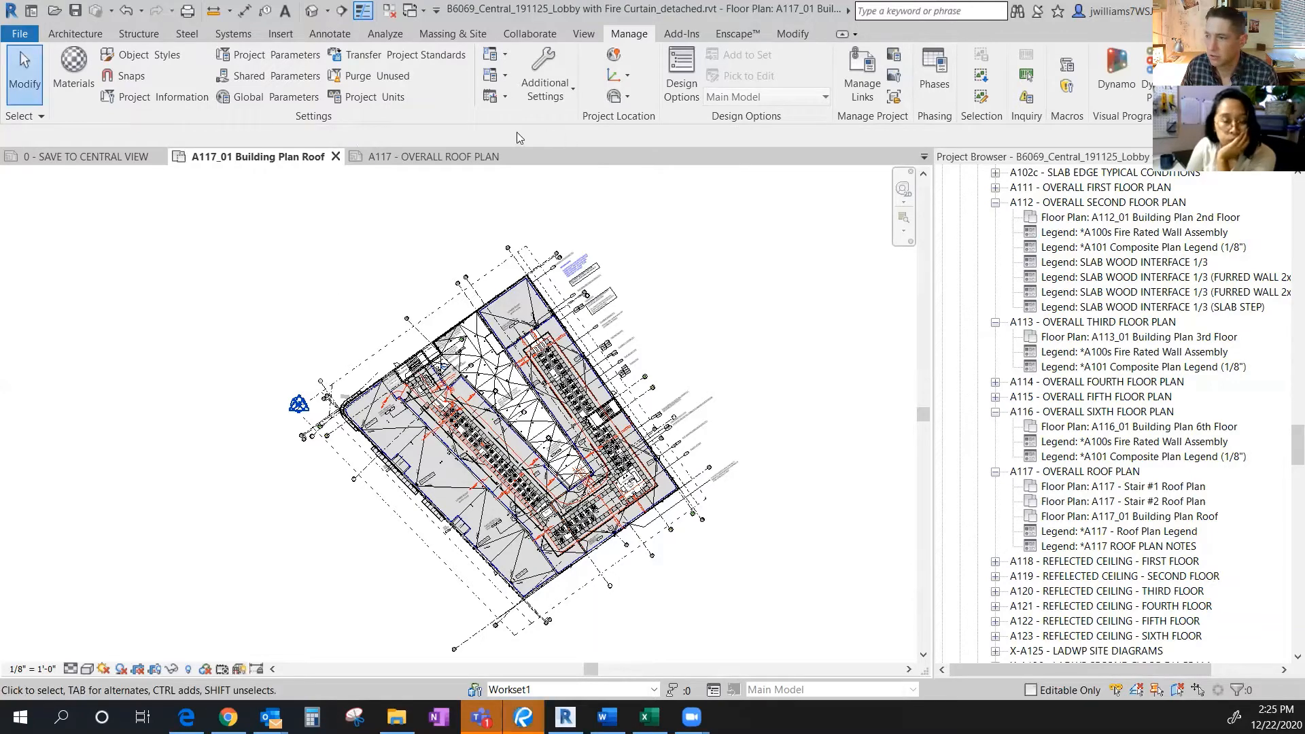
- Check the roof plan's placement on the A117 - OVERALL ROOF PLAN sheet and return to the plan view
{"action": "left_click", "coordinate": [475, 155]}
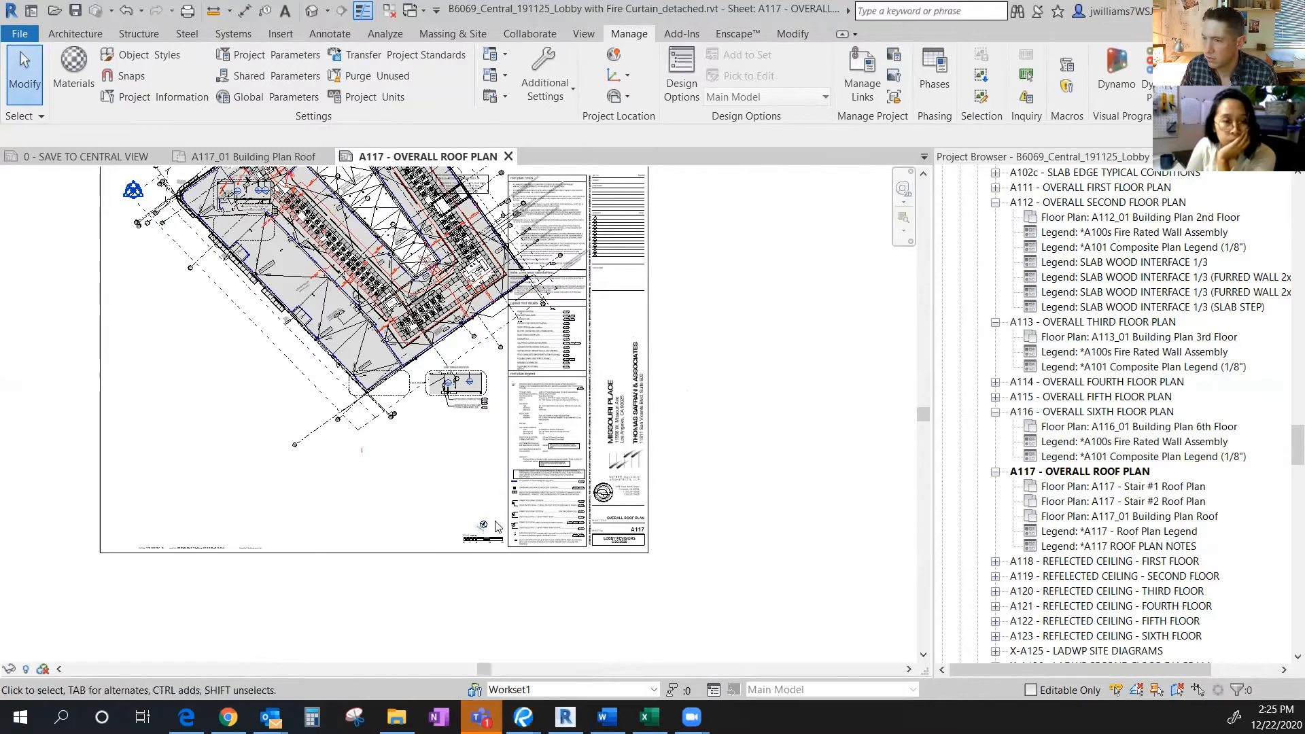
{"action": "left_click", "coordinate": [281, 158]}
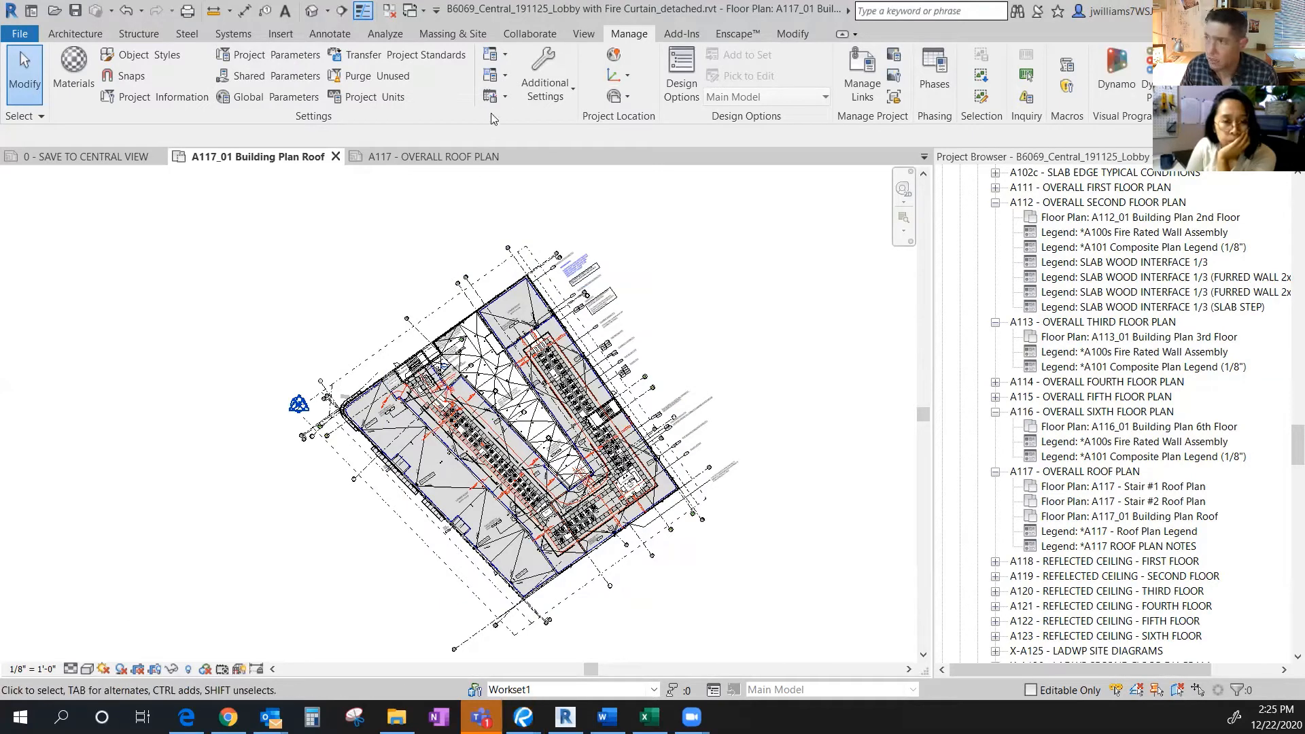
- Turn on the sun path in the A117_01 Building Plan Roof view and bring its whole compass into view
{"action": "left_click", "coordinate": [103, 670]}
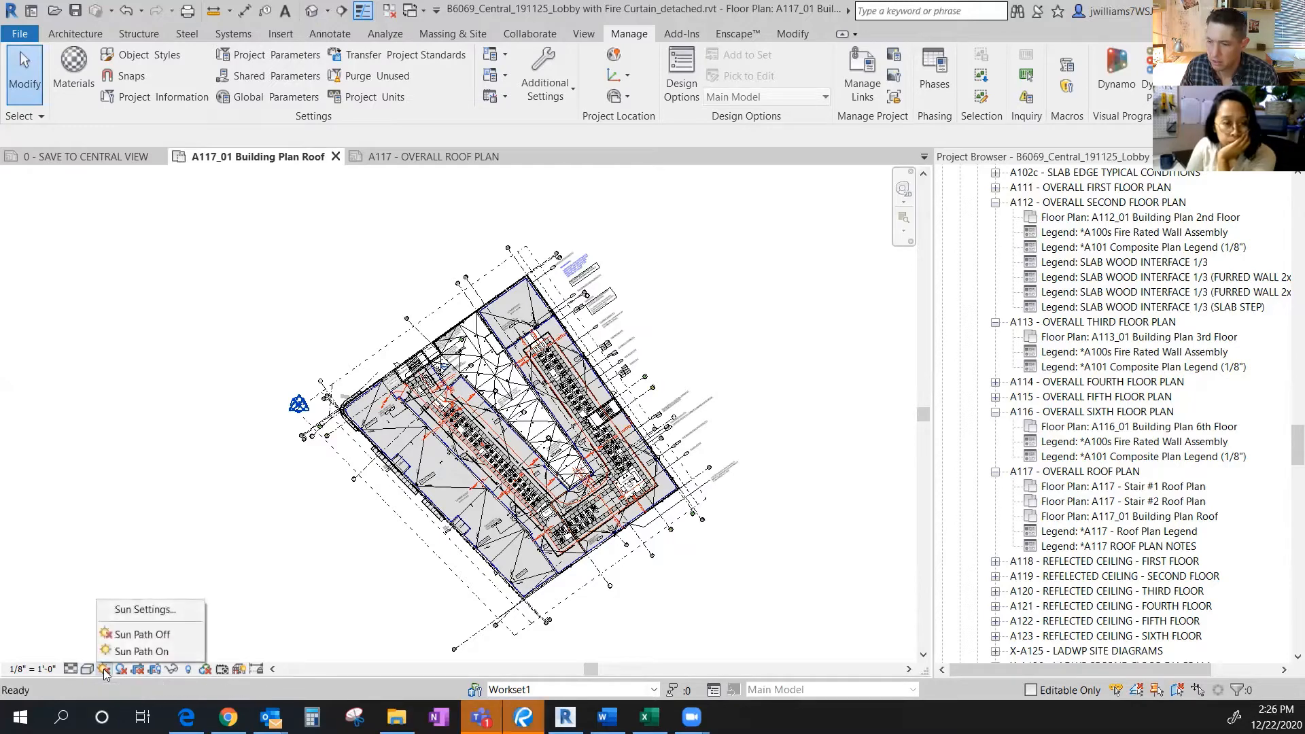
{"action": "left_click", "coordinate": [143, 652]}
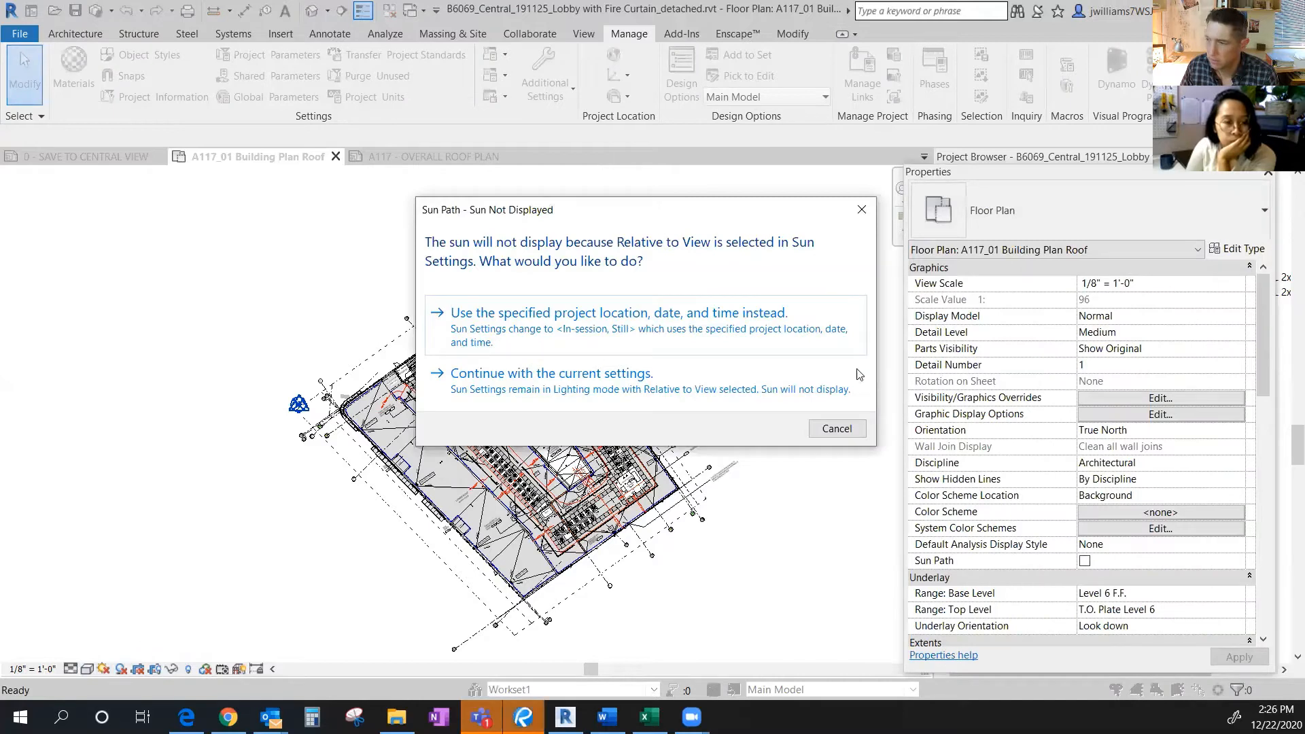
{"action": "left_click", "coordinate": [836, 427]}
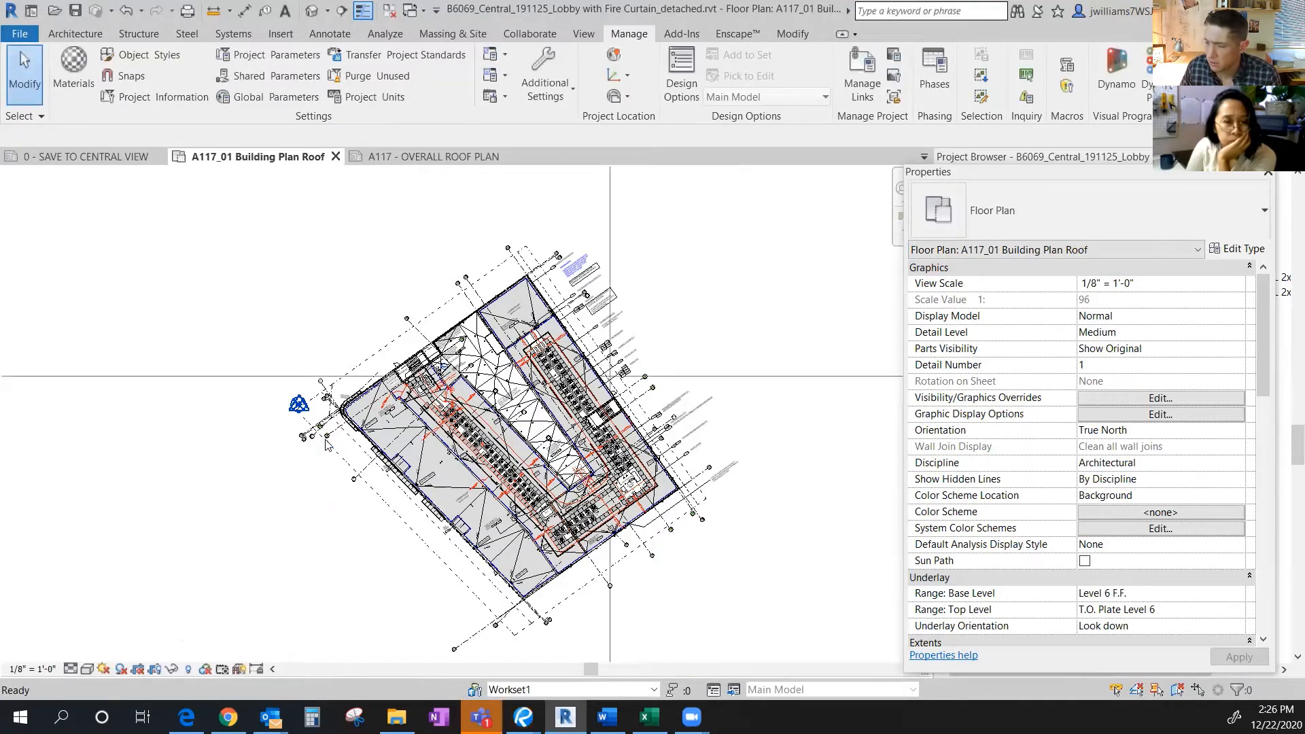
{"action": "scroll", "coordinate": [319, 437], "scroll_direction": "down", "scroll_amount": 3}
{"action": "scroll", "coordinate": [408, 461], "scroll_direction": "down", "scroll_amount": 3}
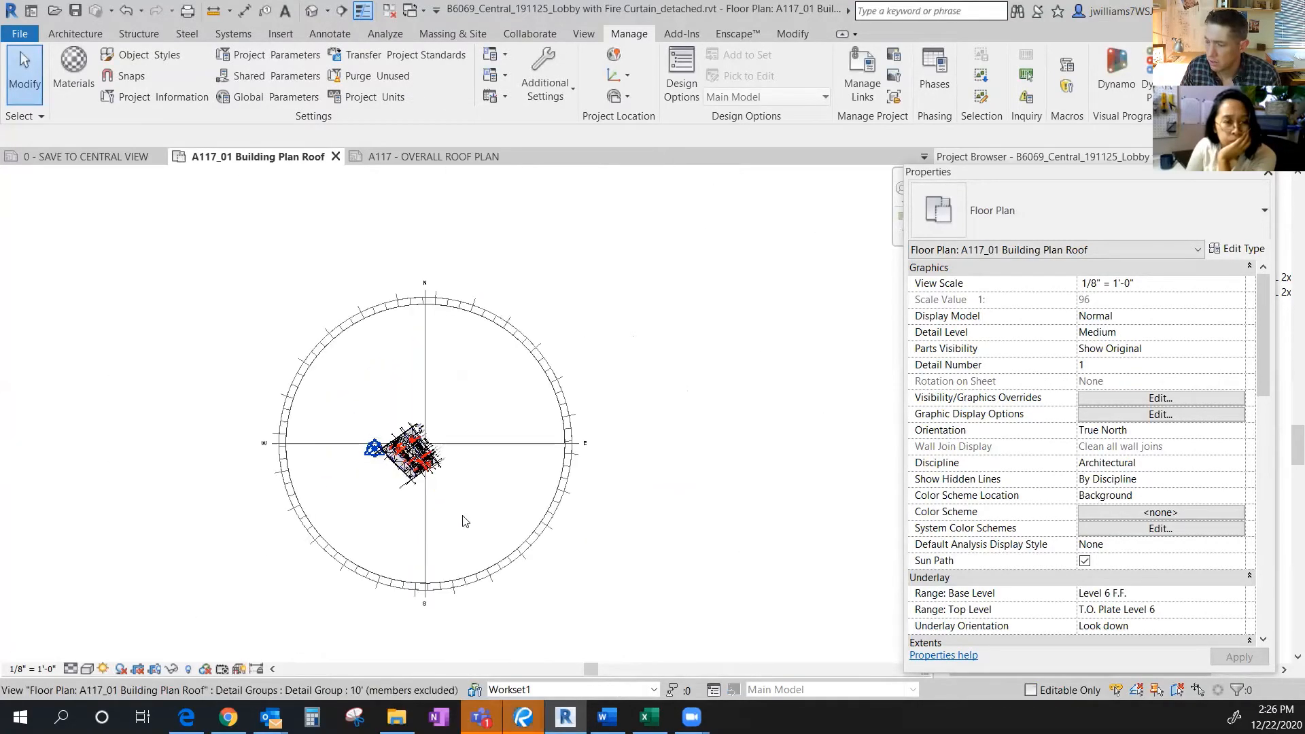
- Check the roof plan's current sun settings and leave them as they are
{"action": "scroll", "coordinate": [457, 520], "scroll_direction": "up", "scroll_amount": 2}
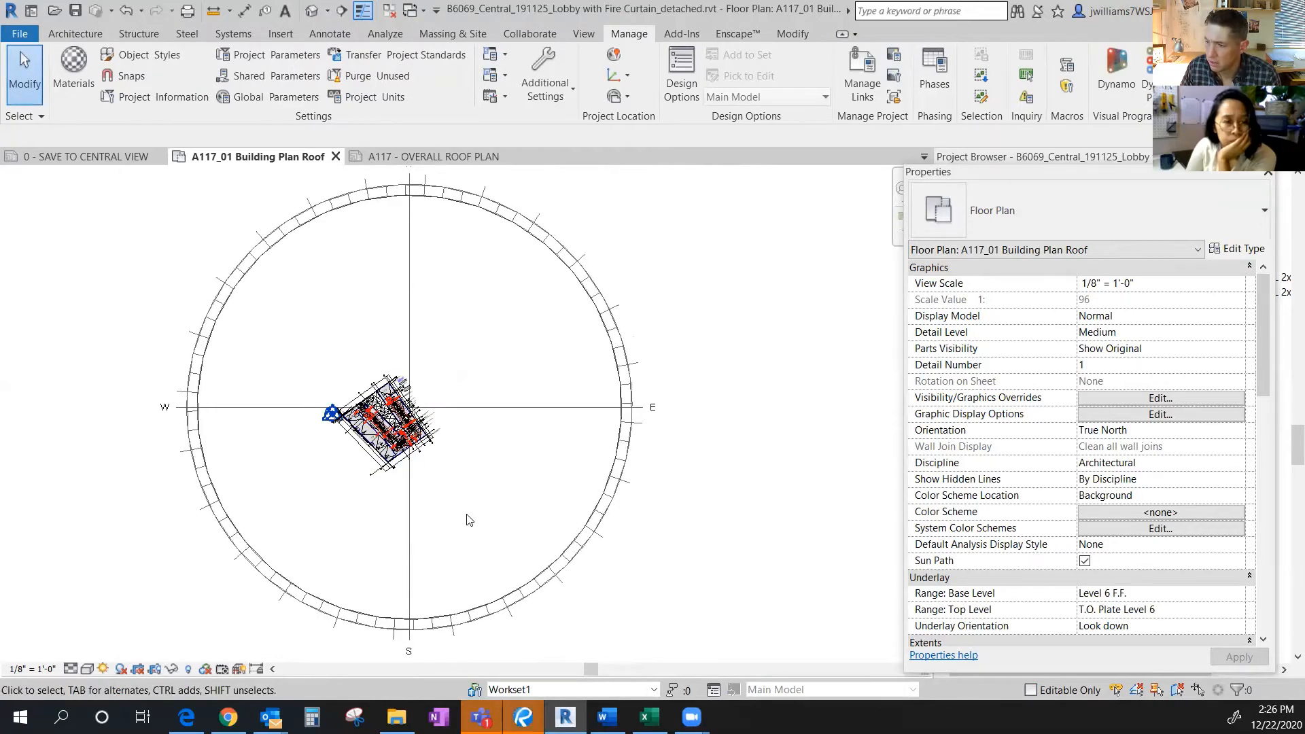
{"action": "left_click", "coordinate": [106, 669]}
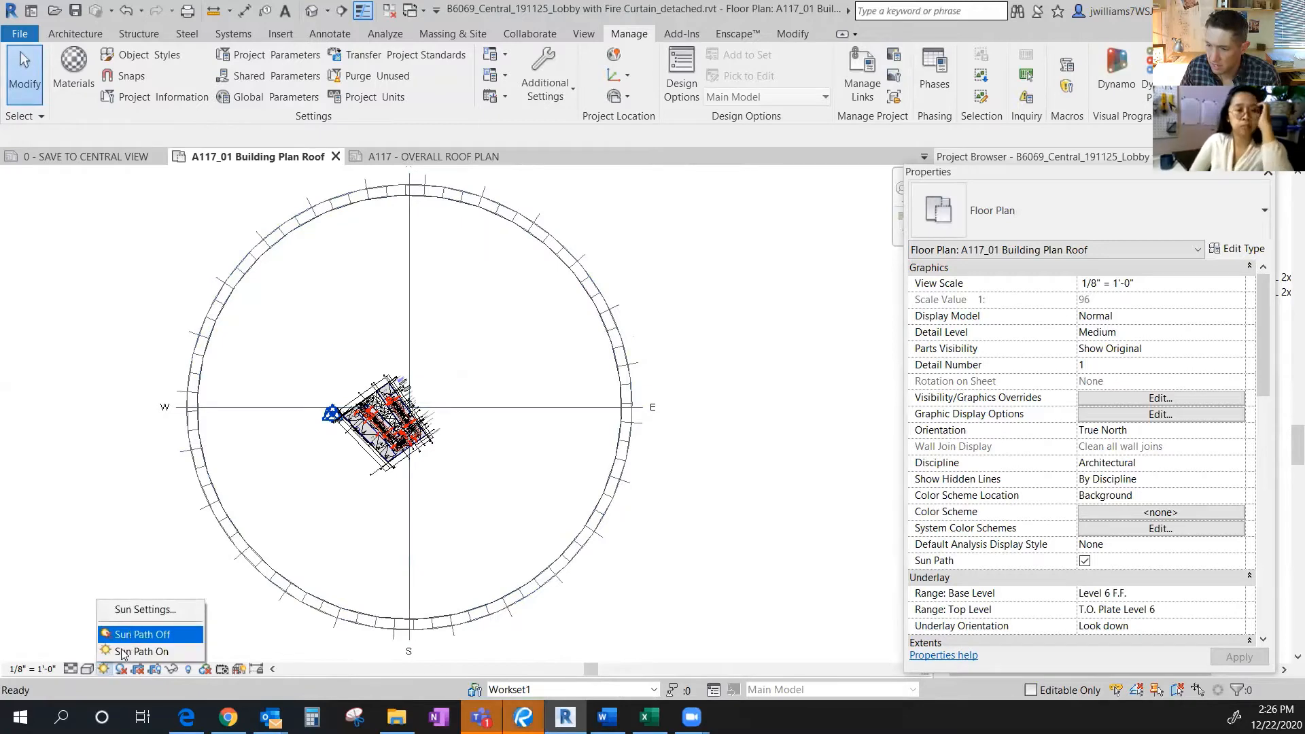
{"action": "left_click", "coordinate": [143, 615]}
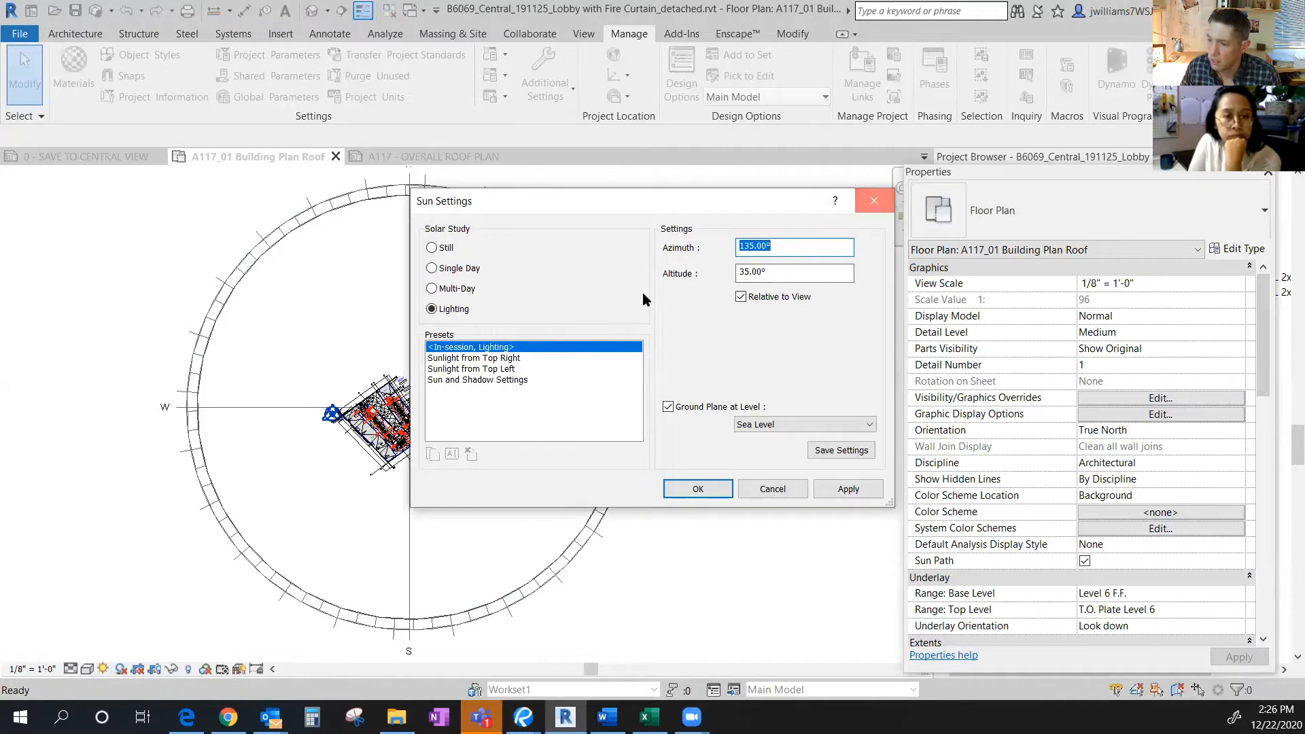
{"action": "left_click", "coordinate": [874, 201]}
- Check the lighting section and its sun setting in the roof plan's graphic display options
{"action": "left_click", "coordinate": [87, 669]}
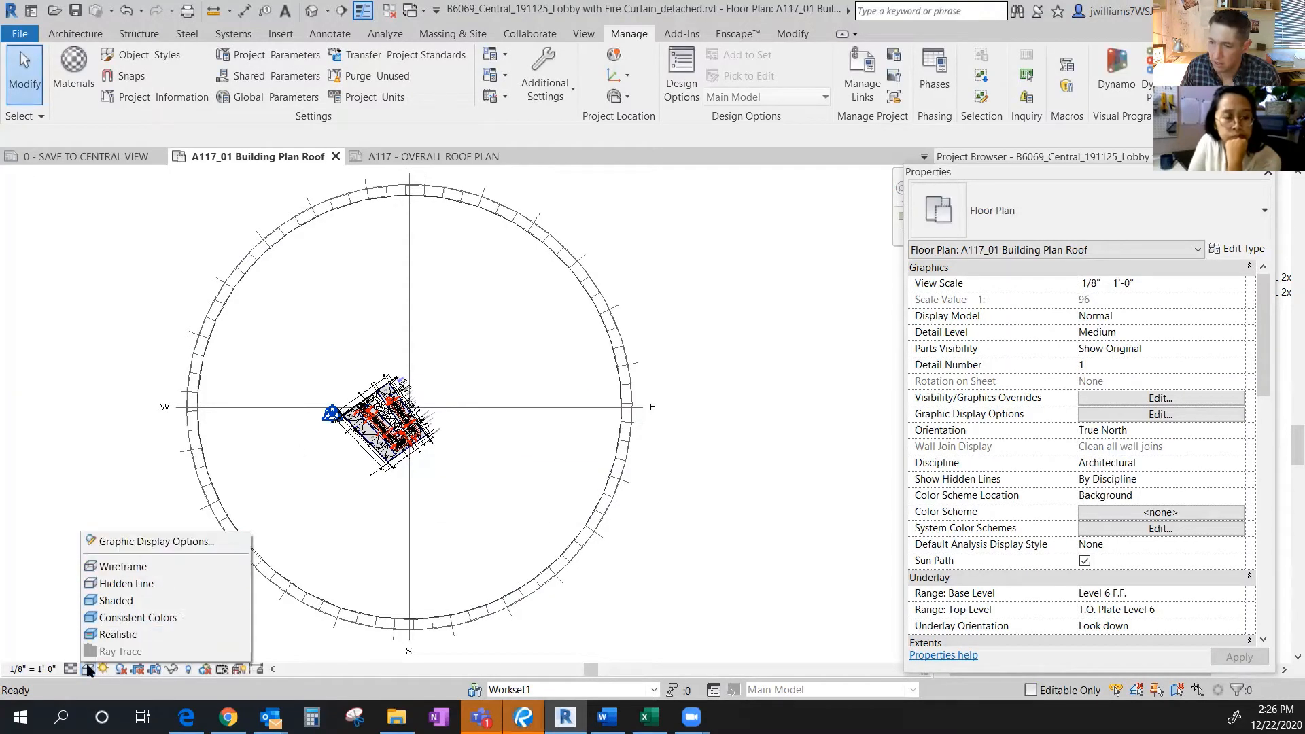
{"action": "left_click", "coordinate": [144, 544]}
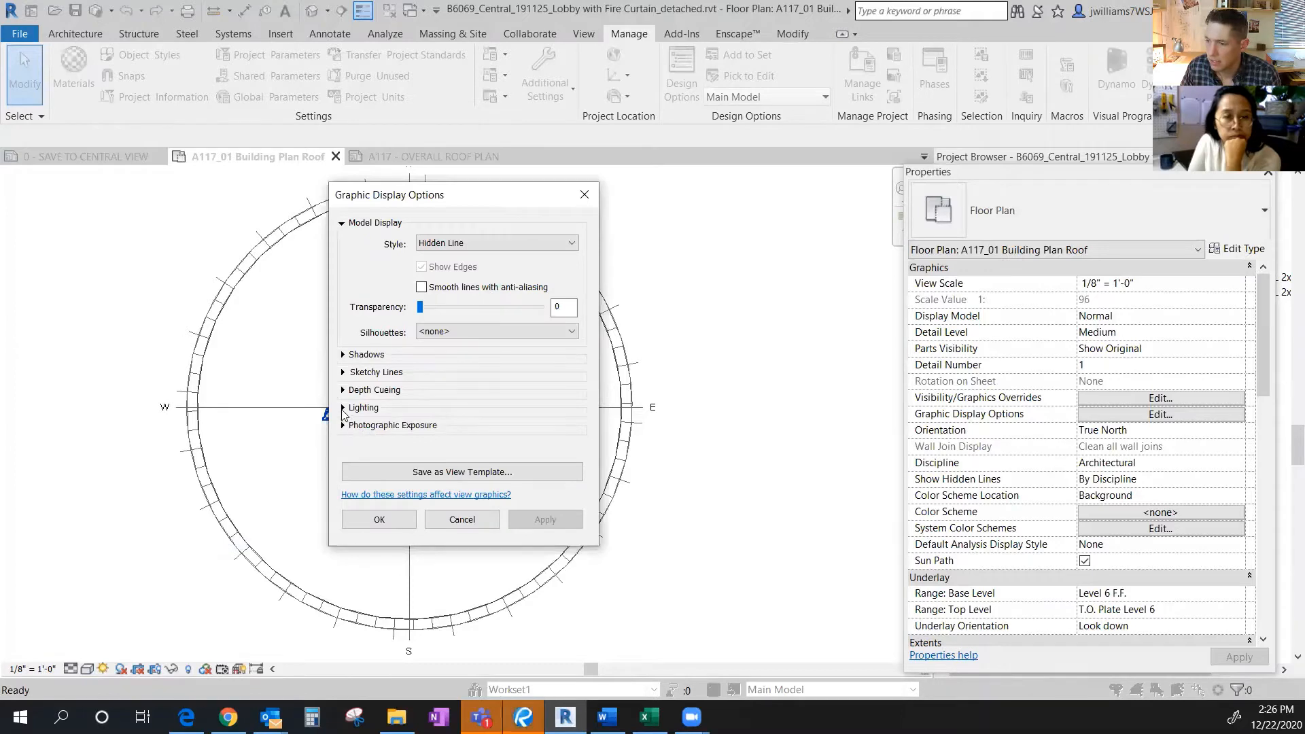
{"action": "left_click", "coordinate": [342, 409]}
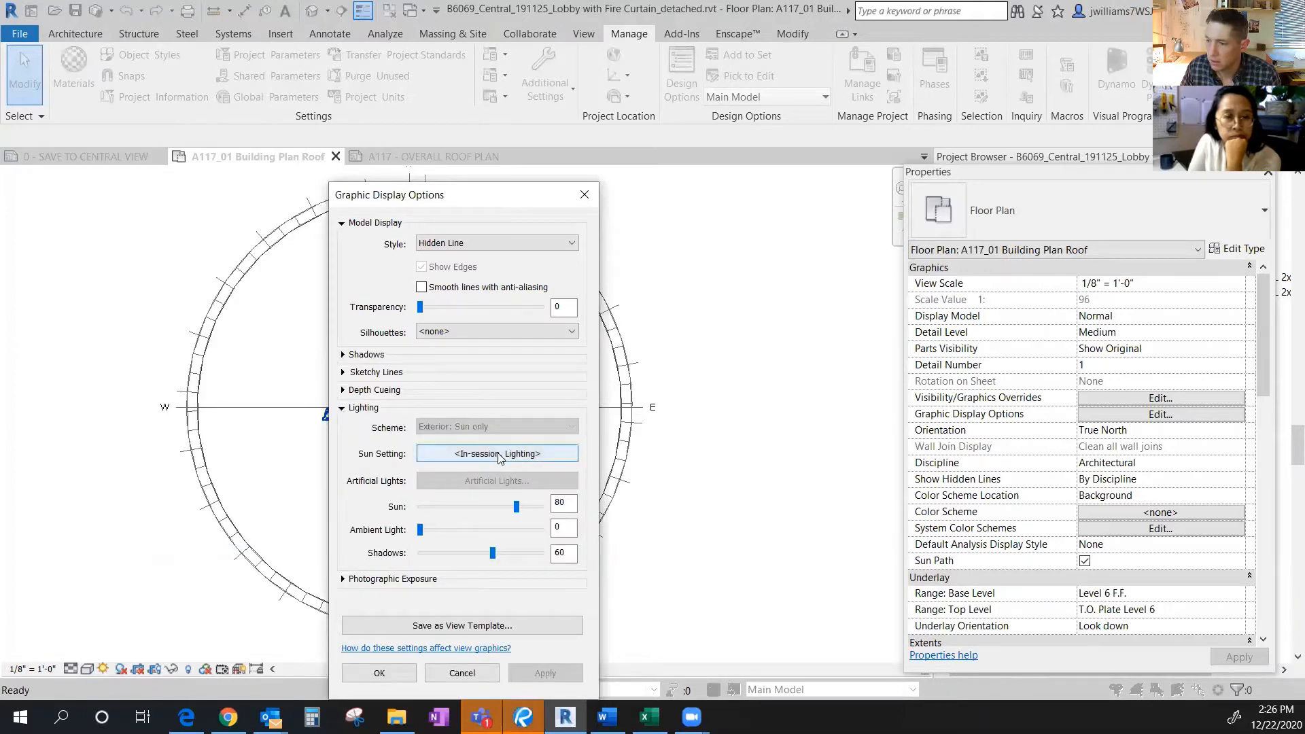
{"action": "left_click", "coordinate": [474, 454]}
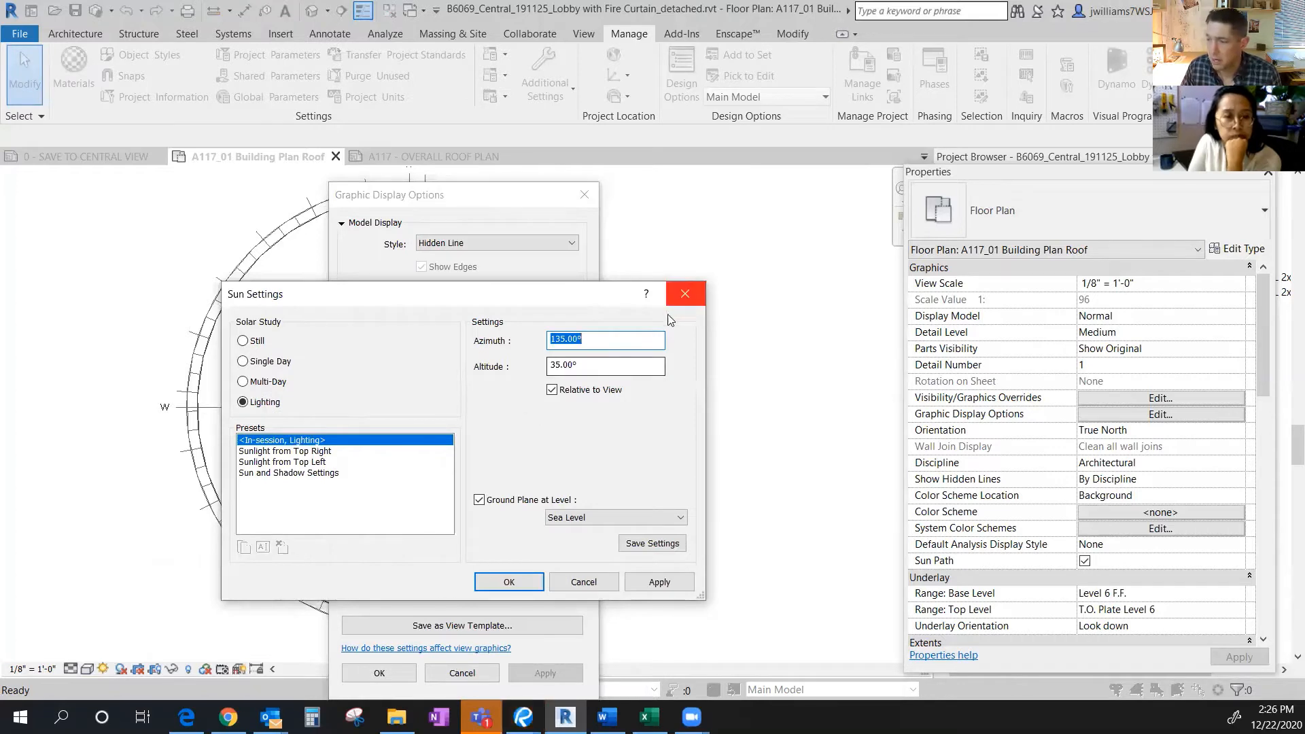
{"action": "left_click", "coordinate": [685, 293]}
{"action": "left_click", "coordinate": [584, 195]}
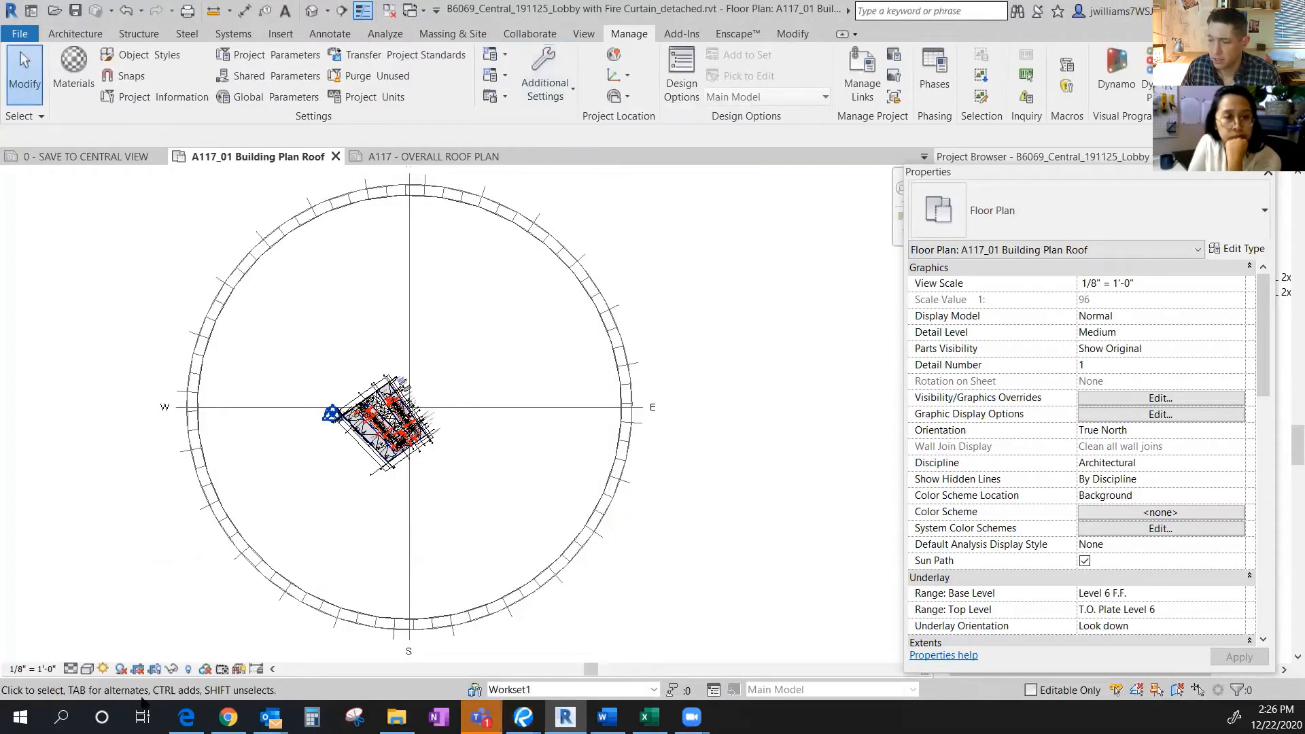
- Open the sun settings from the project's additional settings and set the solar study to Still
{"action": "left_click", "coordinate": [573, 91]}
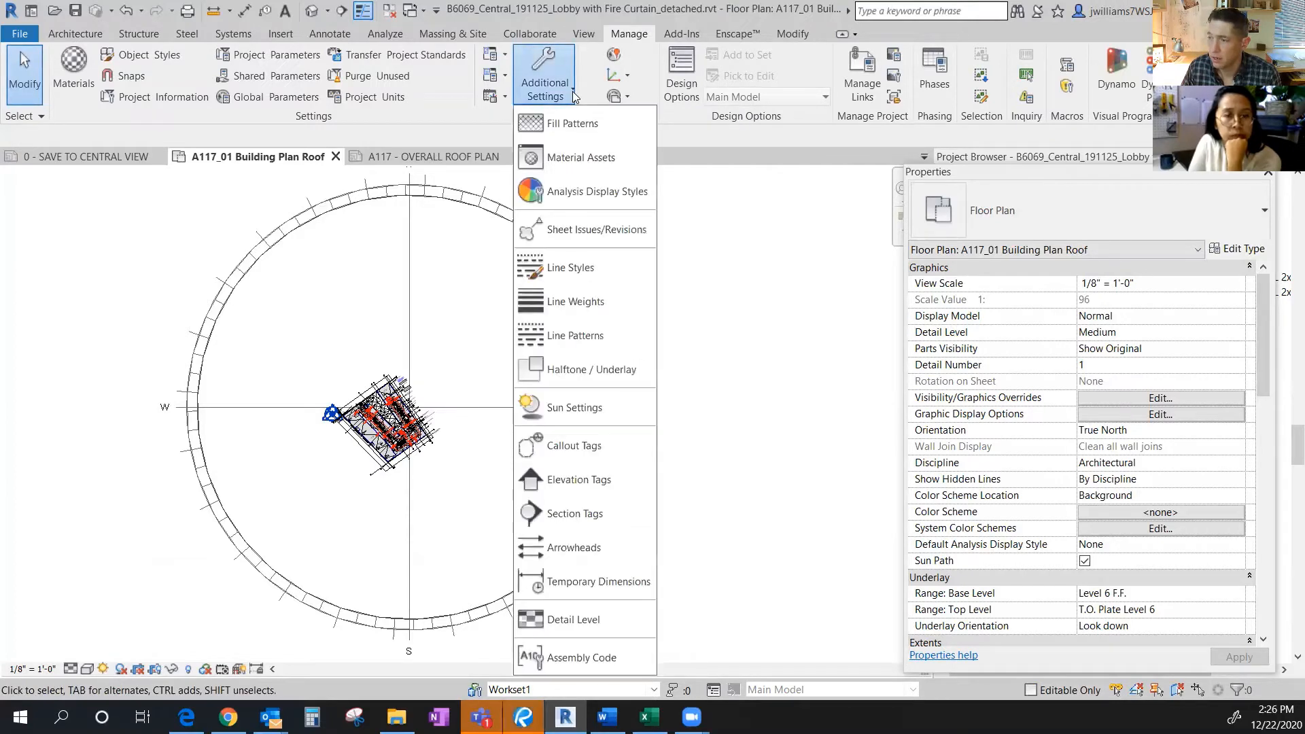
{"action": "left_click", "coordinate": [772, 297]}
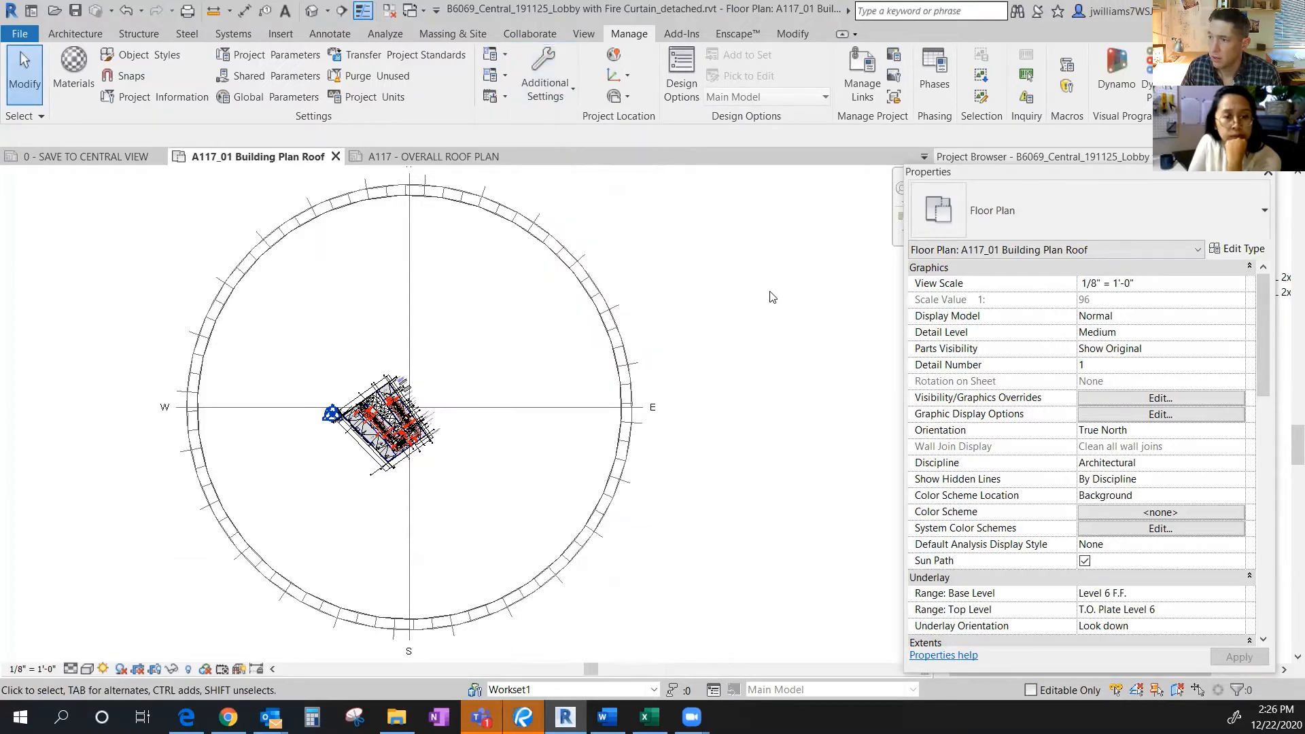
{"action": "left_click", "coordinate": [565, 98]}
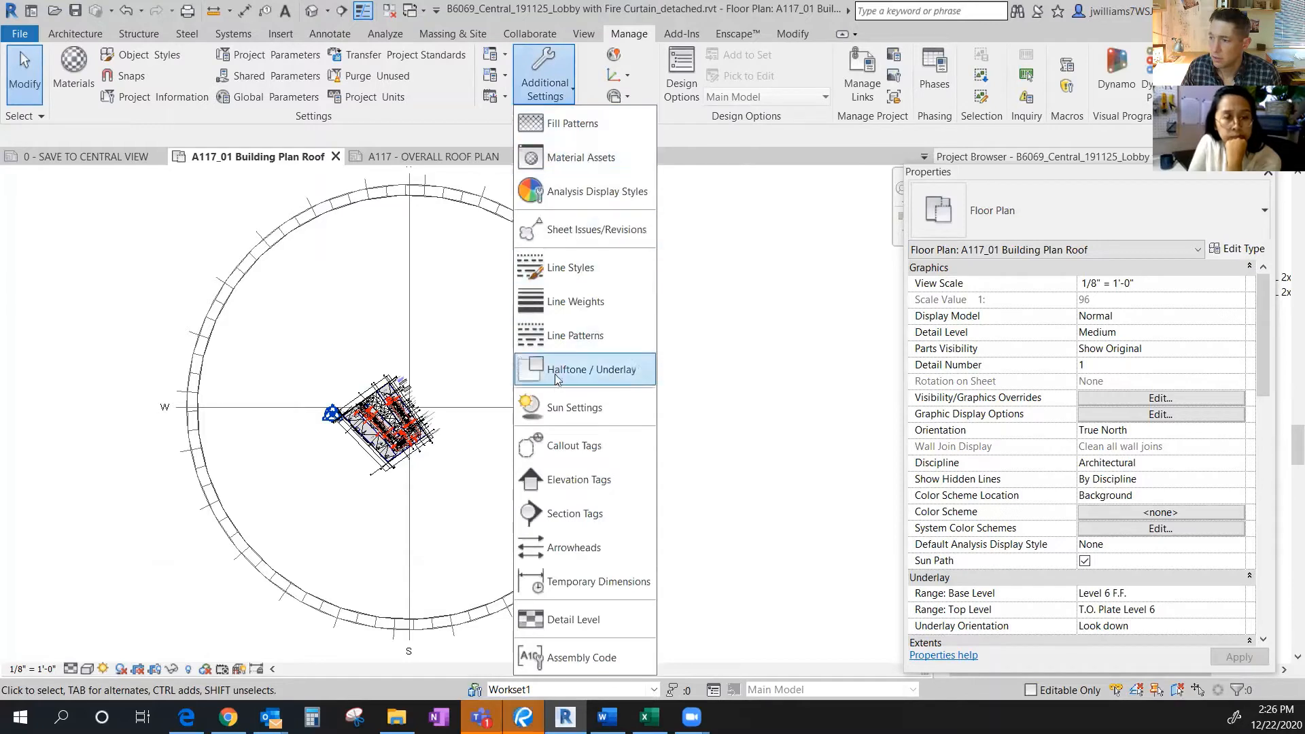
{"action": "left_click", "coordinate": [552, 406]}
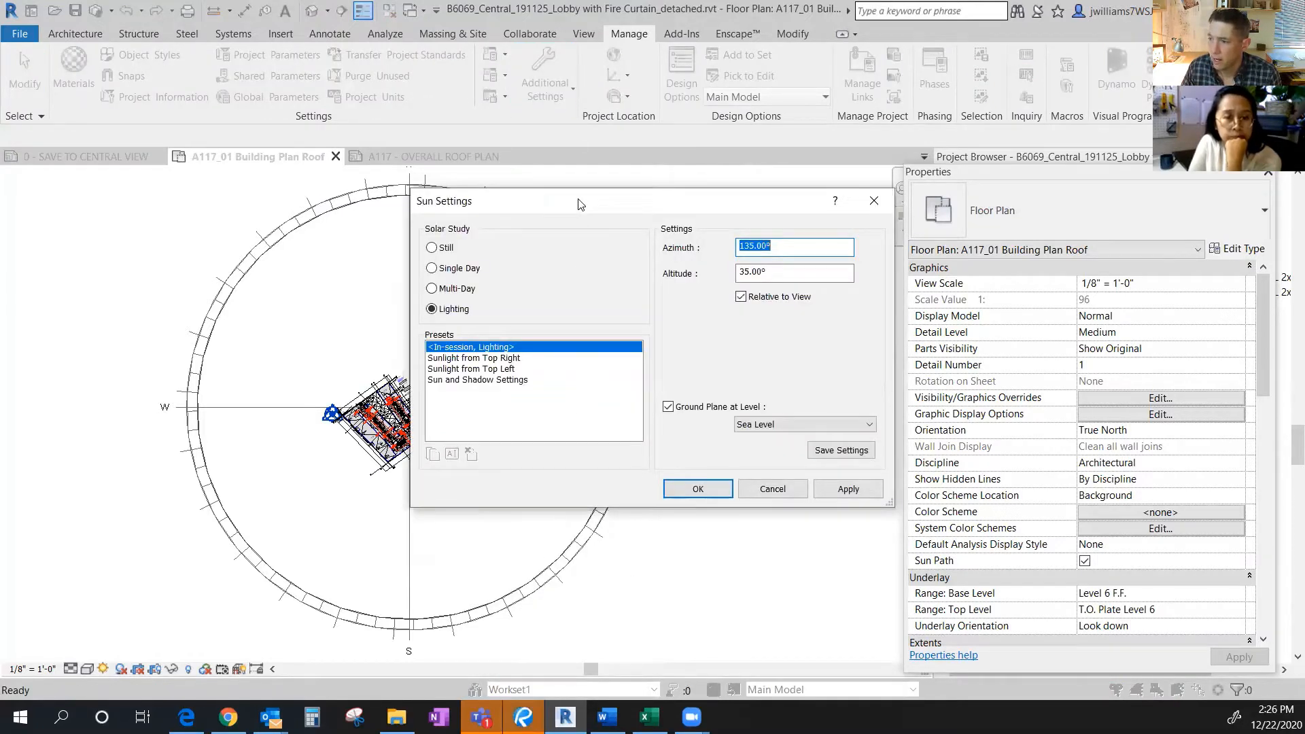
{"action": "left_click_drag", "start_coordinate": [579, 204], "coordinate": [620, 194]}
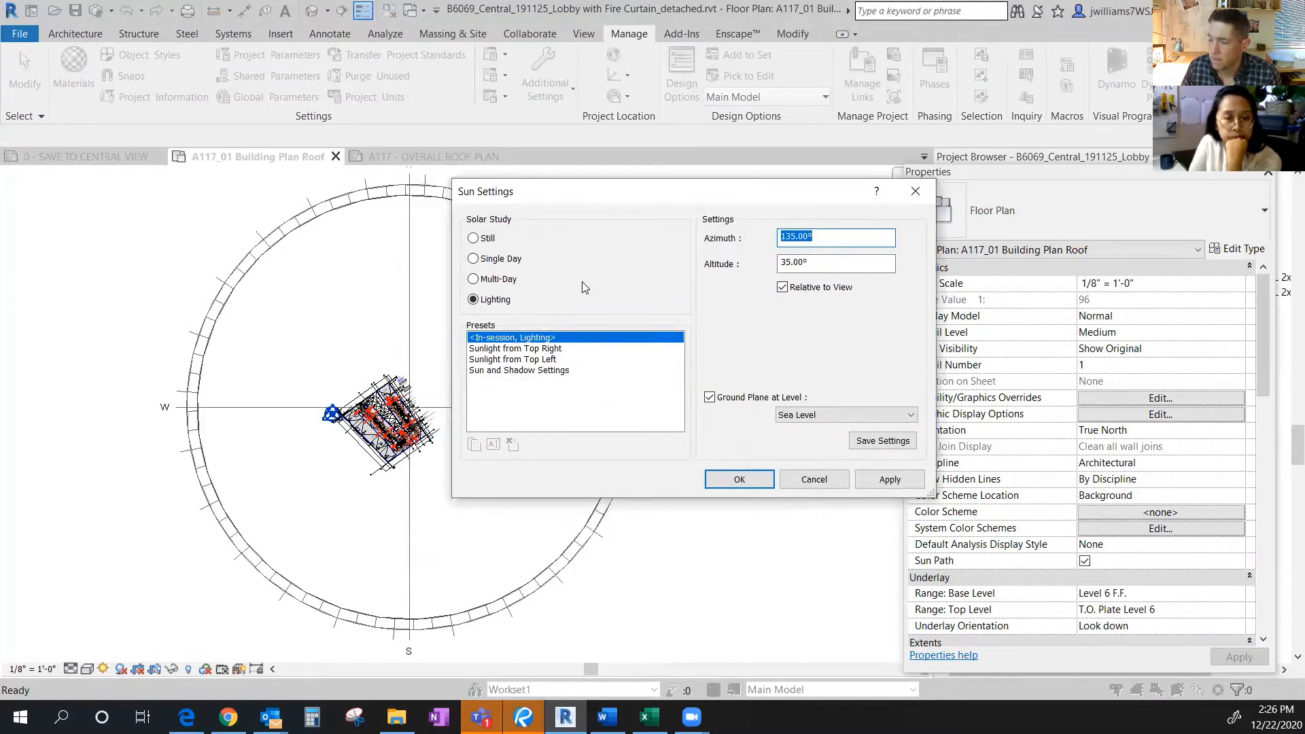
{"action": "left_click", "coordinate": [473, 259]}
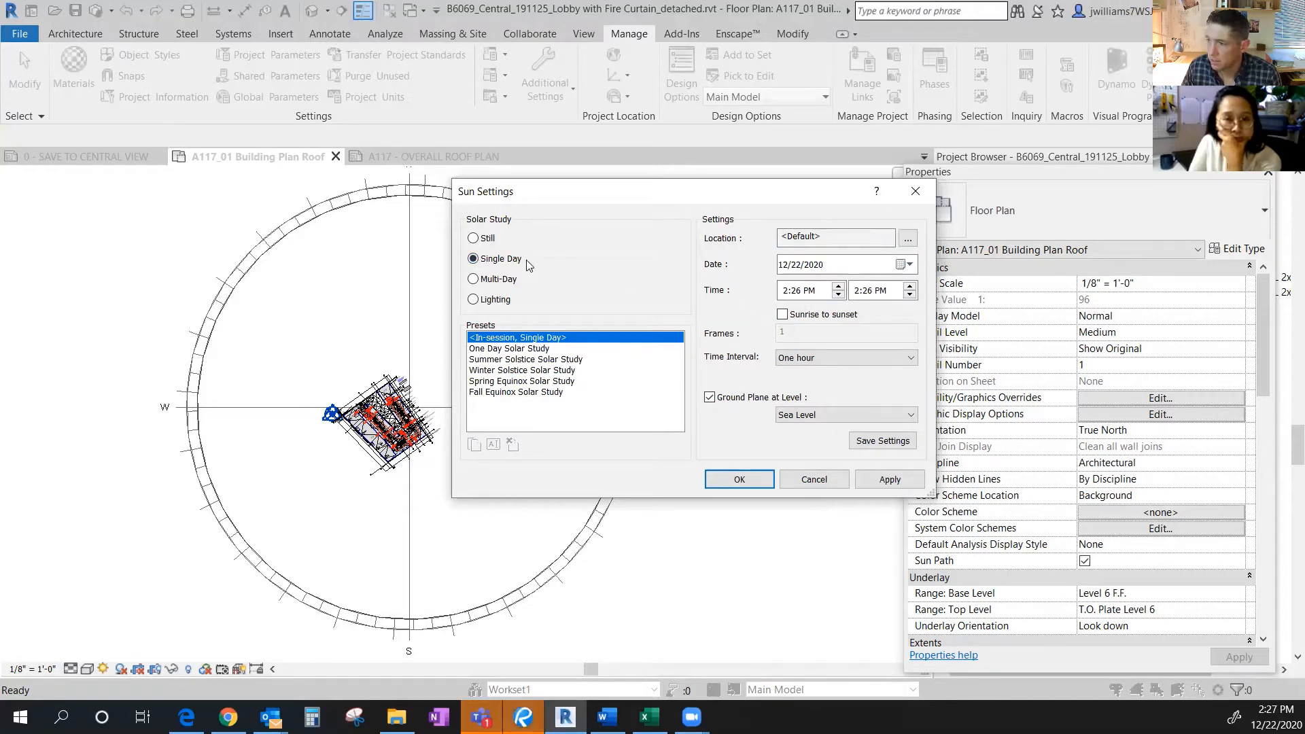
{"action": "left_click", "coordinate": [473, 238]}
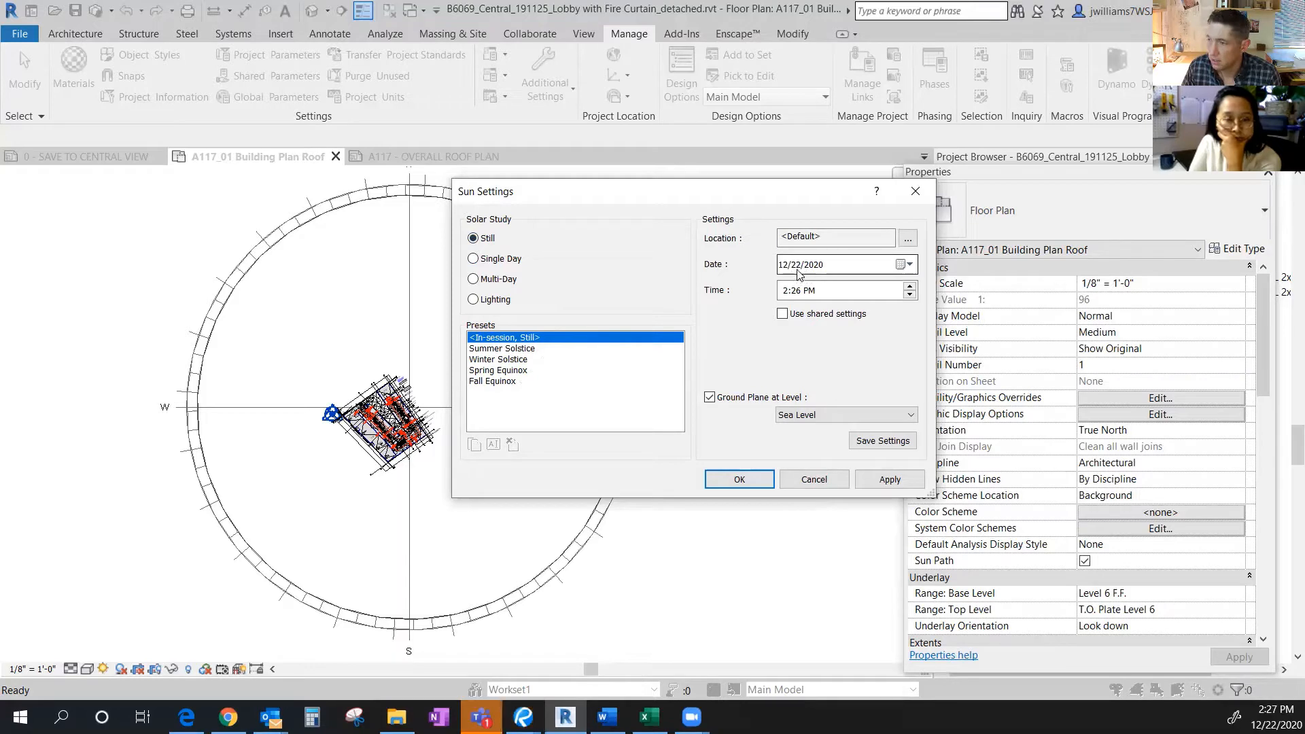
{"action": "left_click", "coordinate": [800, 297]}
{"action": "left_click", "coordinate": [800, 270]}
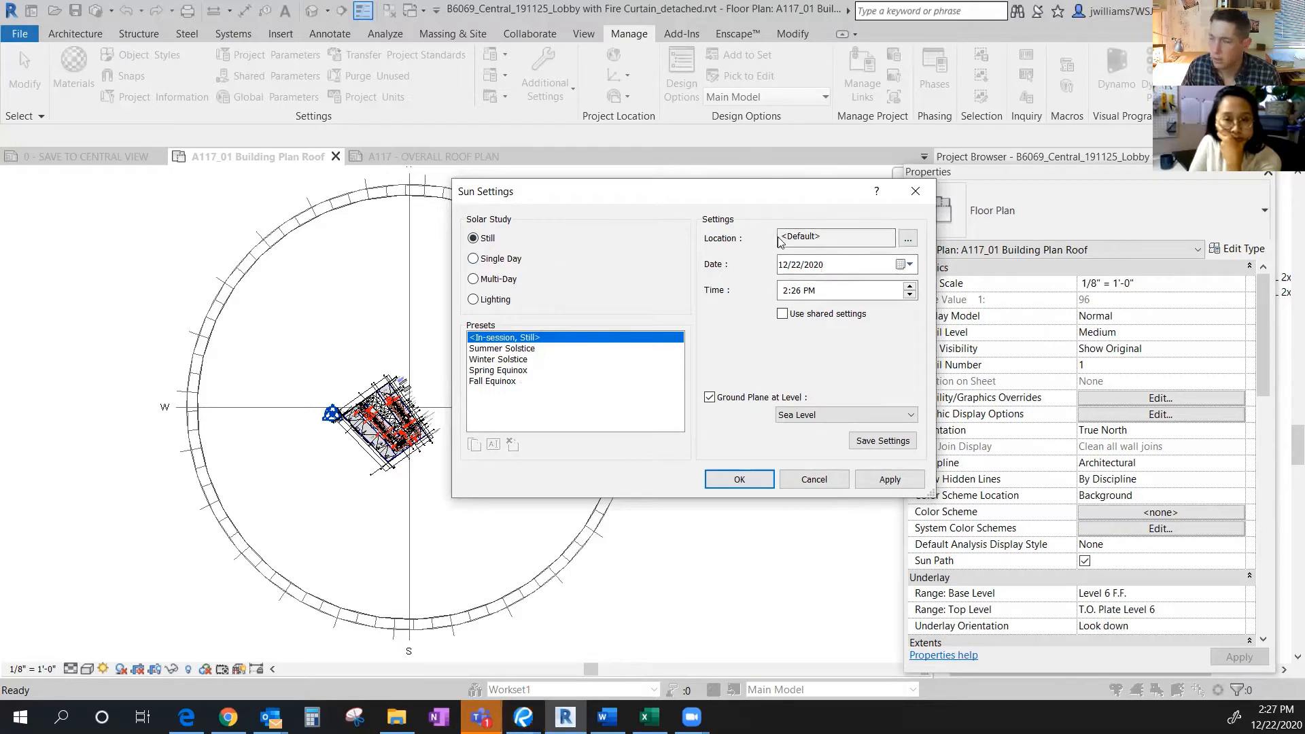
{"action": "left_click", "coordinate": [868, 291]}
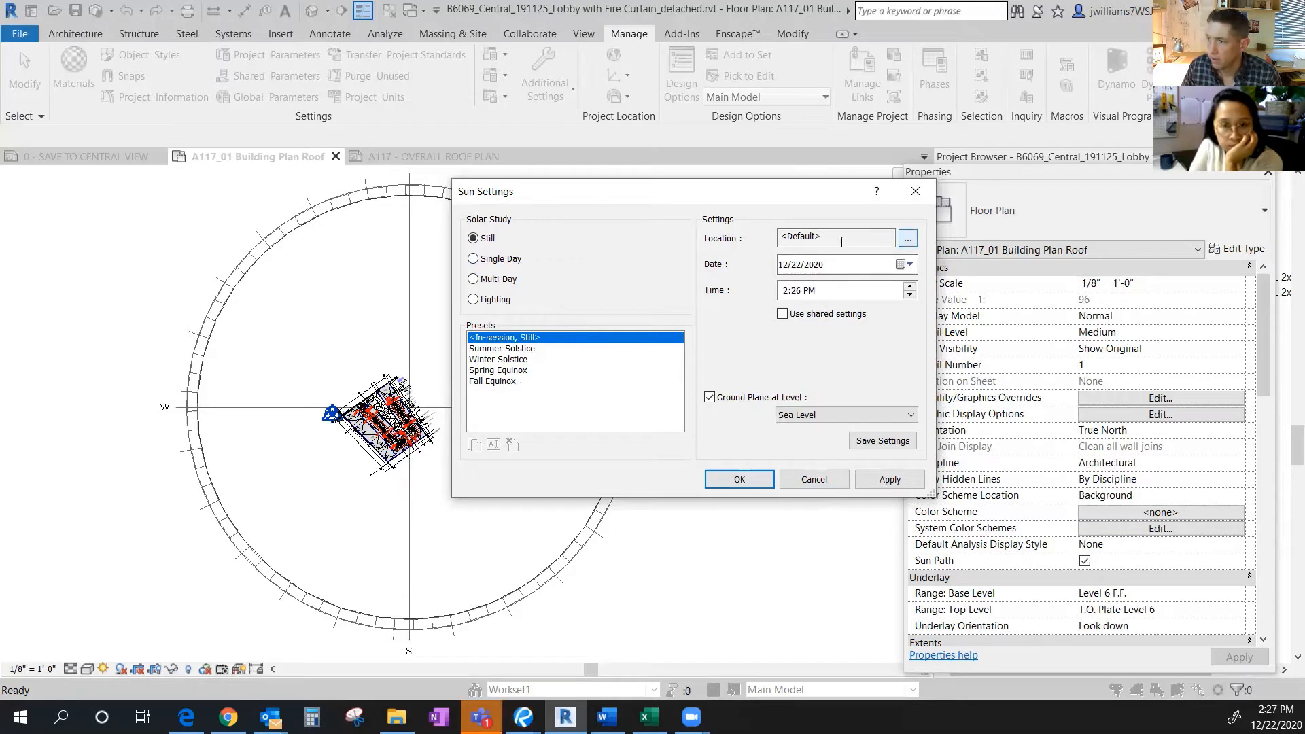
- Define the project location by the Default City List and set the city to Carson, CA
{"action": "left_click", "coordinate": [907, 238]}
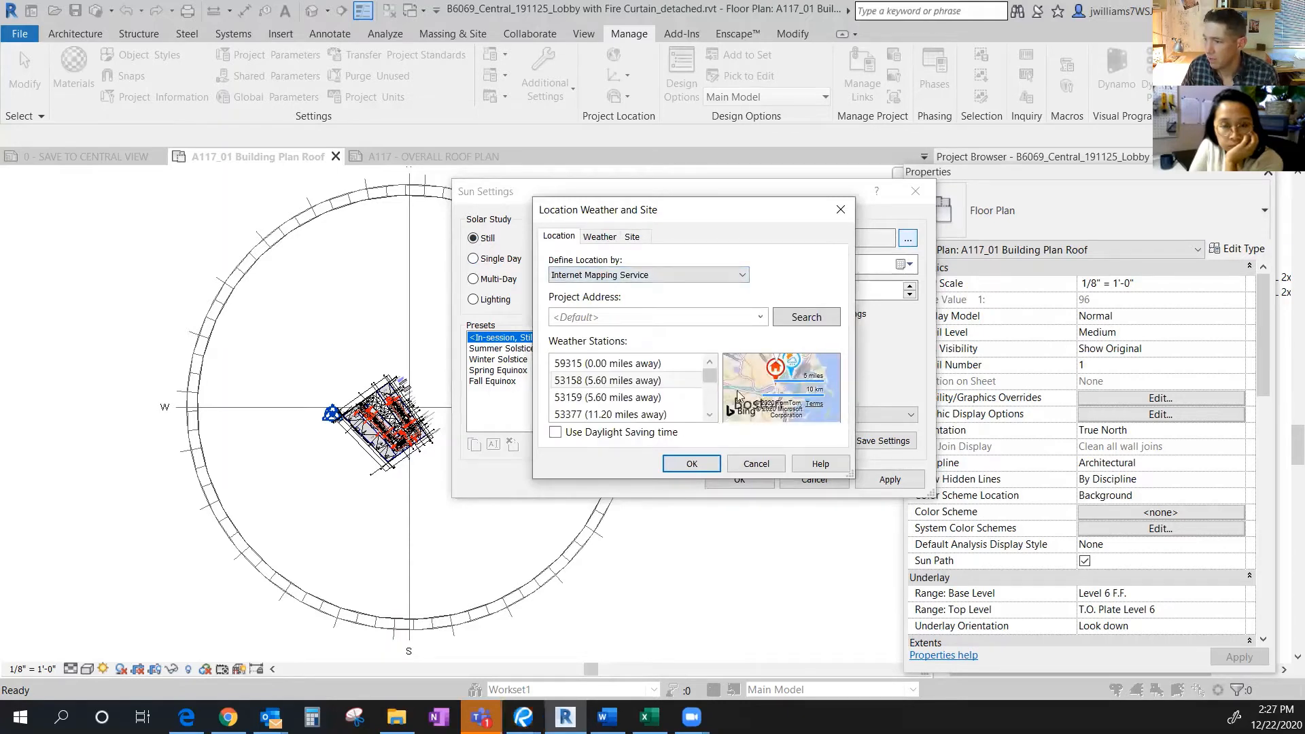
{"action": "left_click_drag", "start_coordinate": [760, 401], "coordinate": [809, 392]}
{"action": "scroll", "coordinate": [808, 389], "scroll_direction": "down", "scroll_amount": 3}
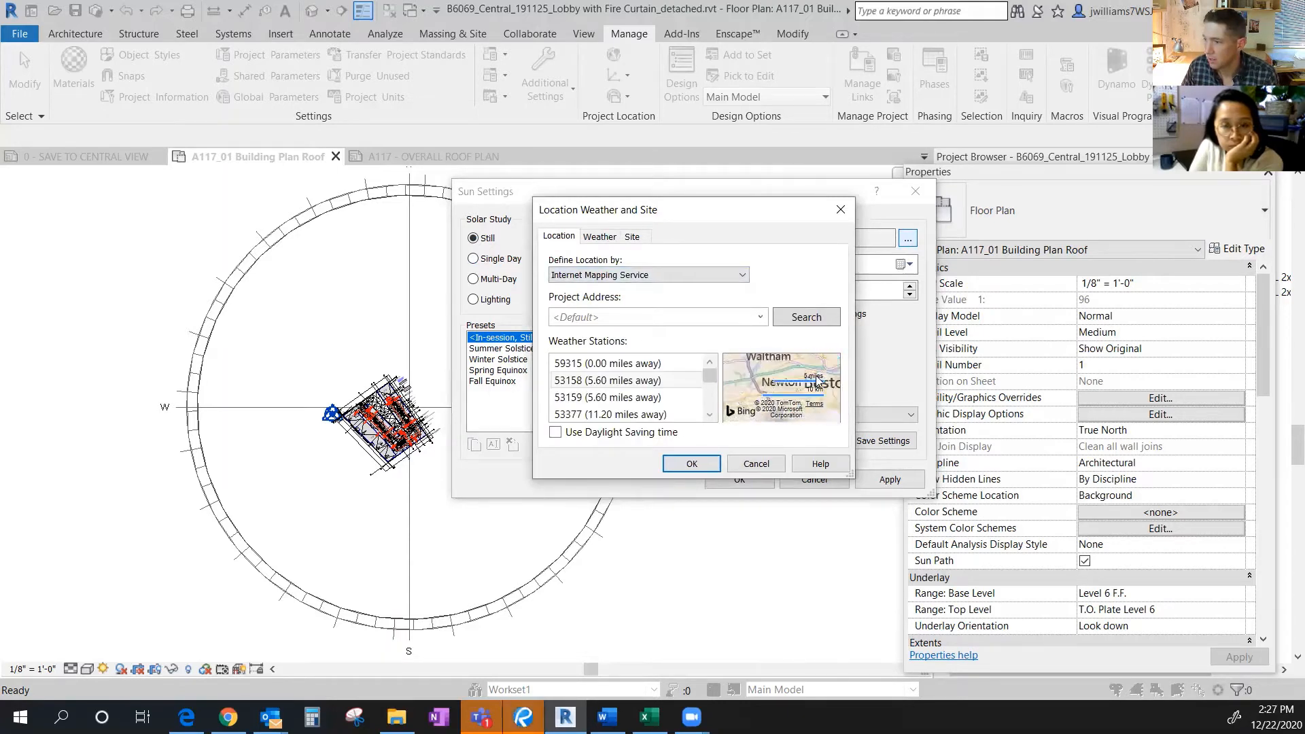
{"action": "scroll", "coordinate": [802, 382], "scroll_direction": "down", "scroll_amount": 5}
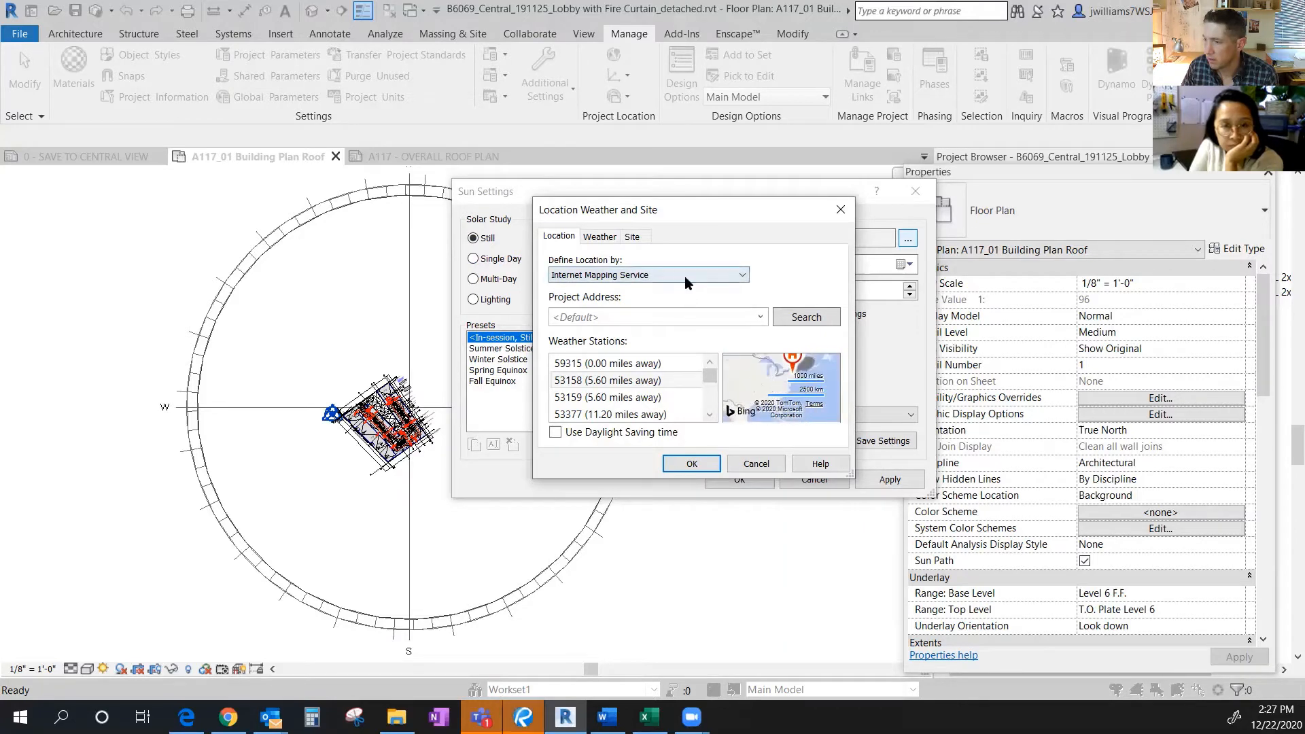
{"action": "left_click", "coordinate": [678, 570]}
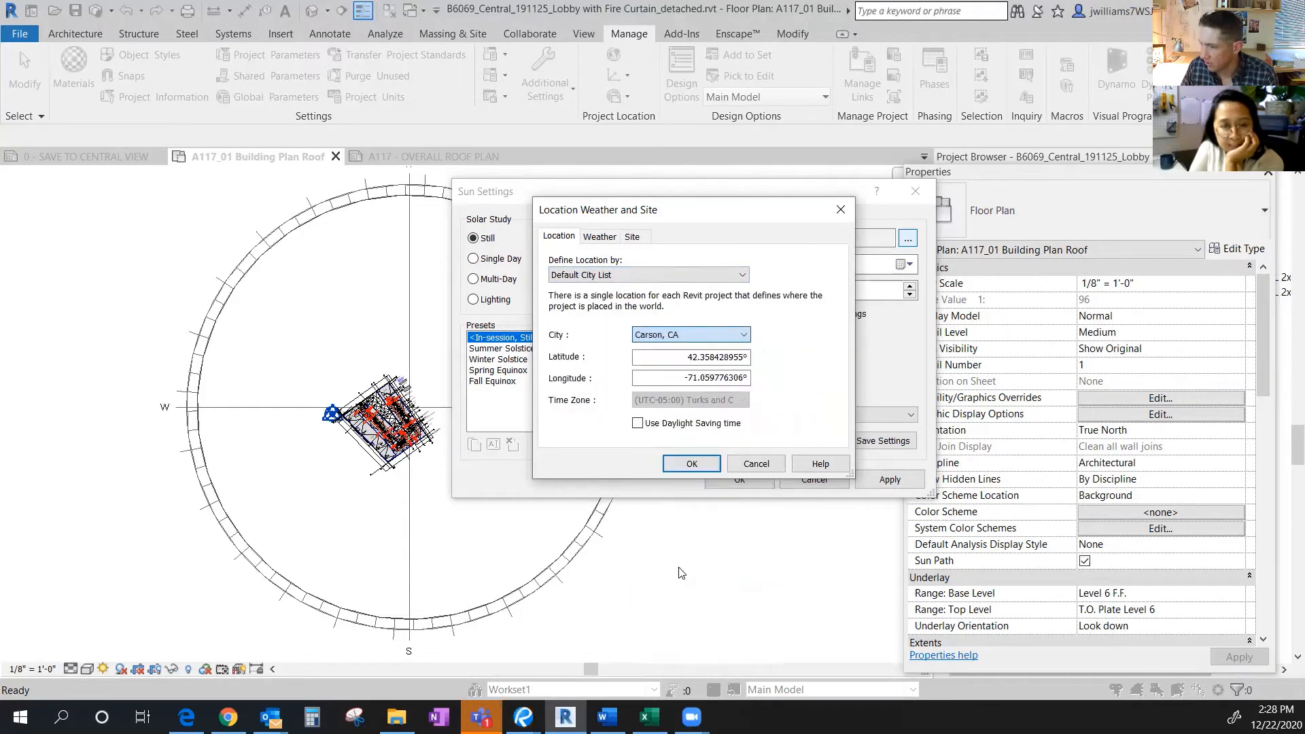
{"action": "left_click", "coordinate": [692, 464]}
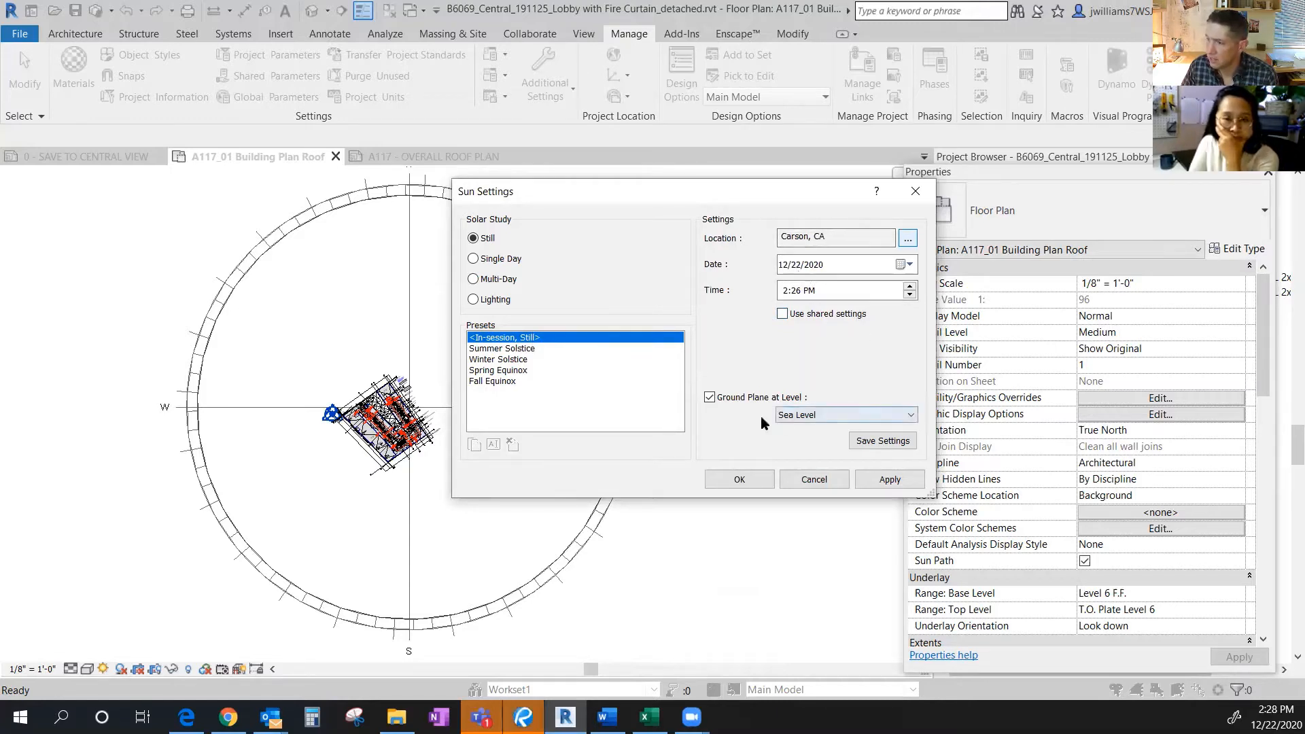
- Set the still study's ground plane to Level 1 and try the Multi-Day Fall Solar Study preset
{"action": "left_click", "coordinate": [912, 416]}
{"action": "left_click", "coordinate": [827, 441]}
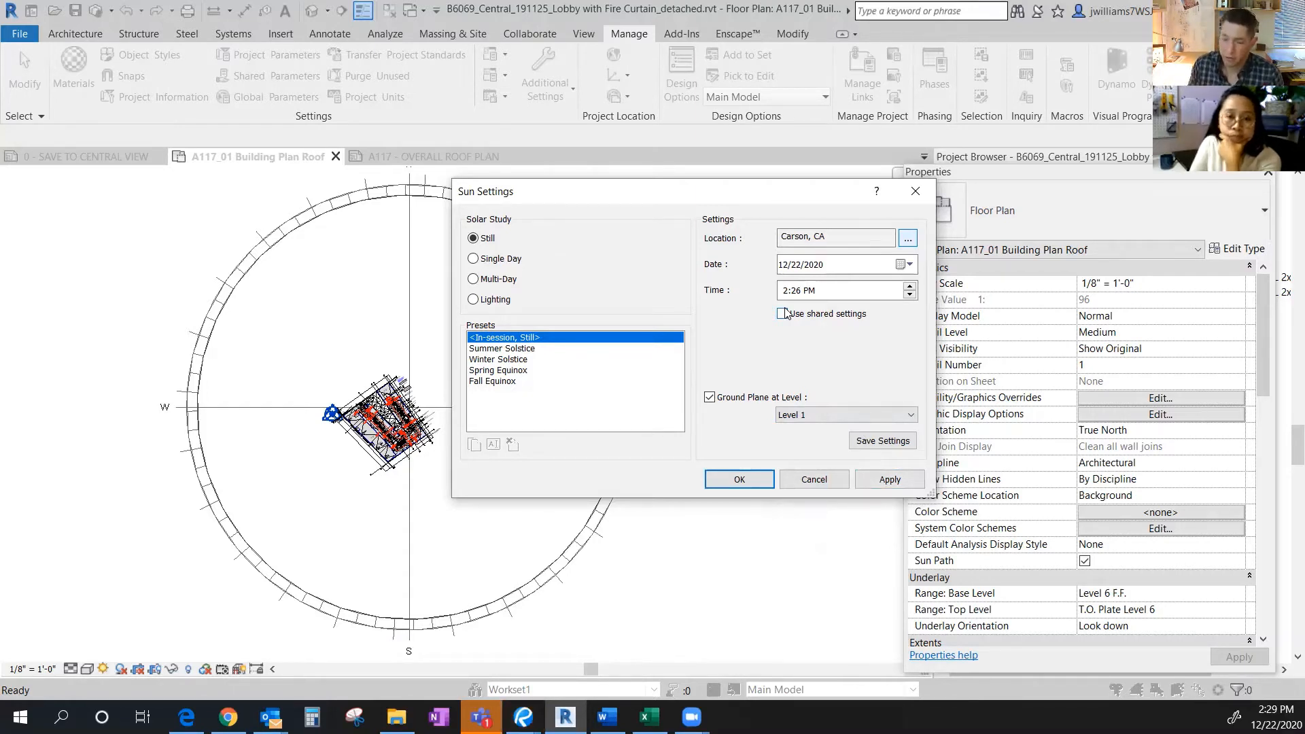
{"action": "left_click", "coordinate": [476, 280]}
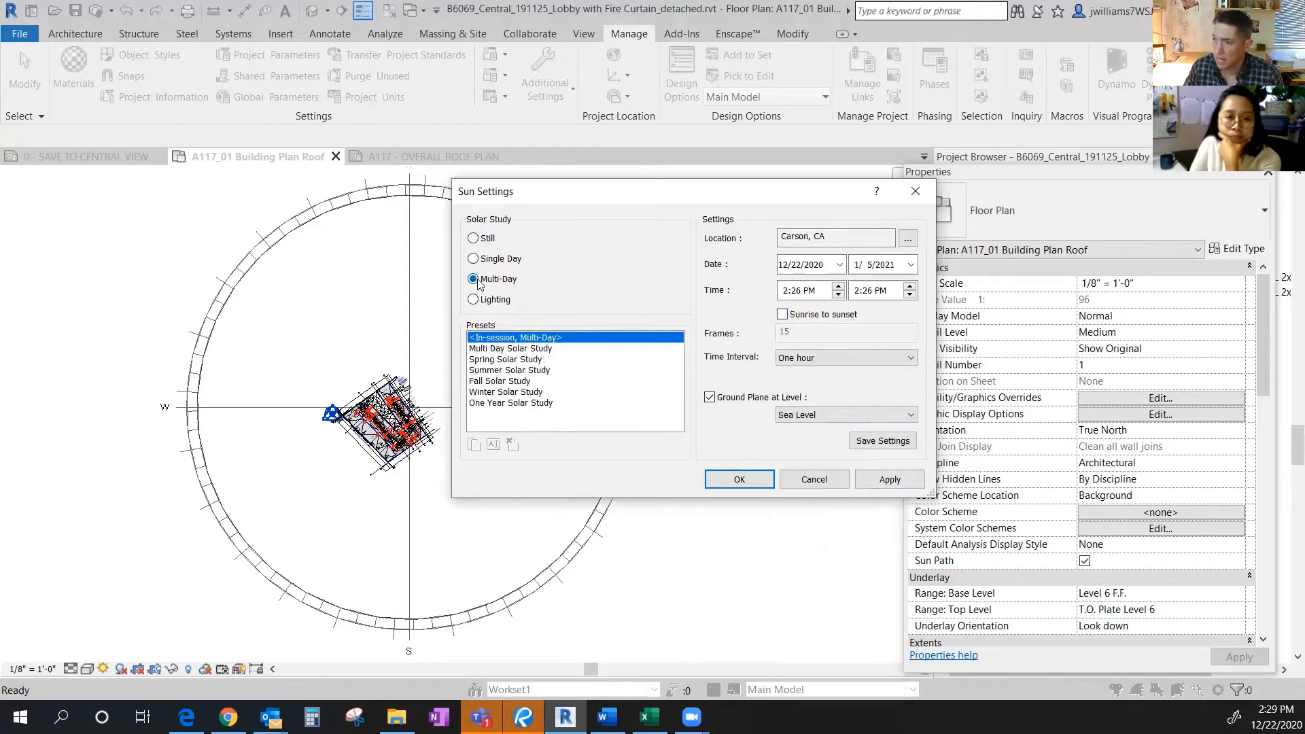
{"action": "left_click", "coordinate": [510, 382]}
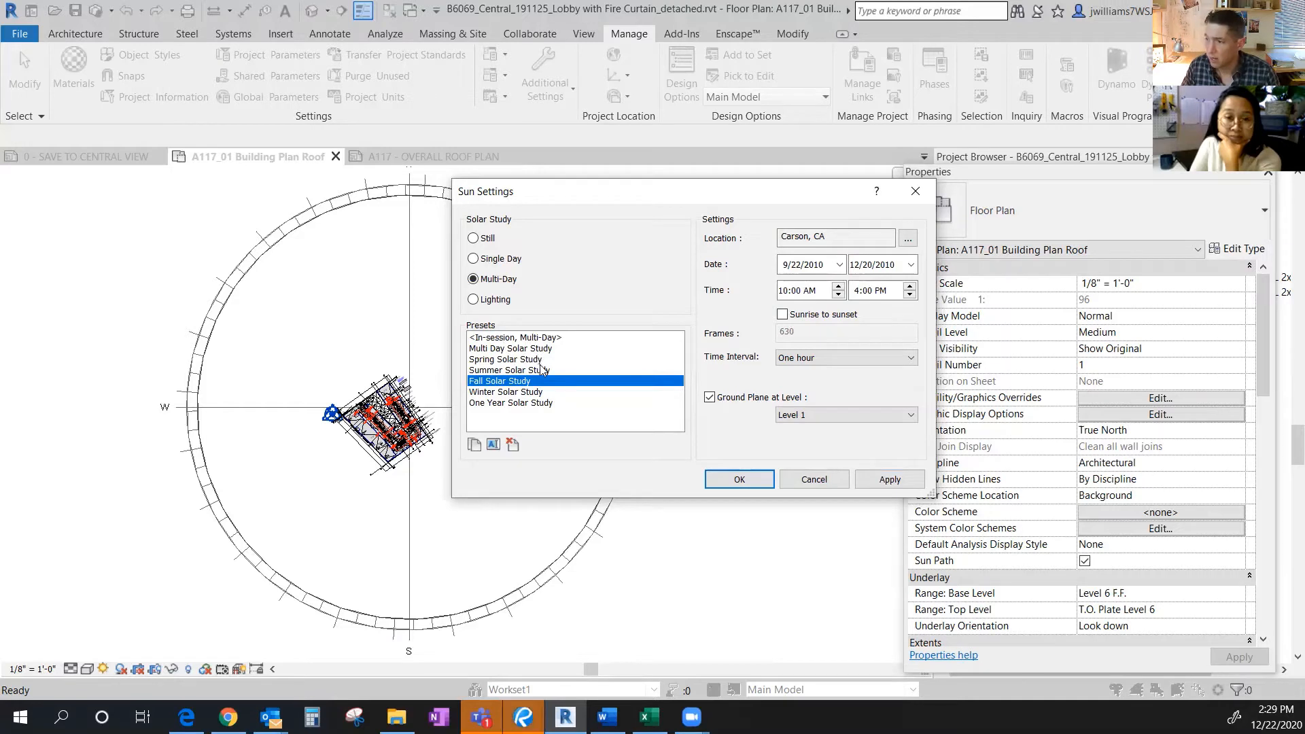
- Apply a Single Day study with the Spring Equinox Solar Study preset, running sunrise to sunset at 15-minute intervals
{"action": "left_click", "coordinate": [474, 259]}
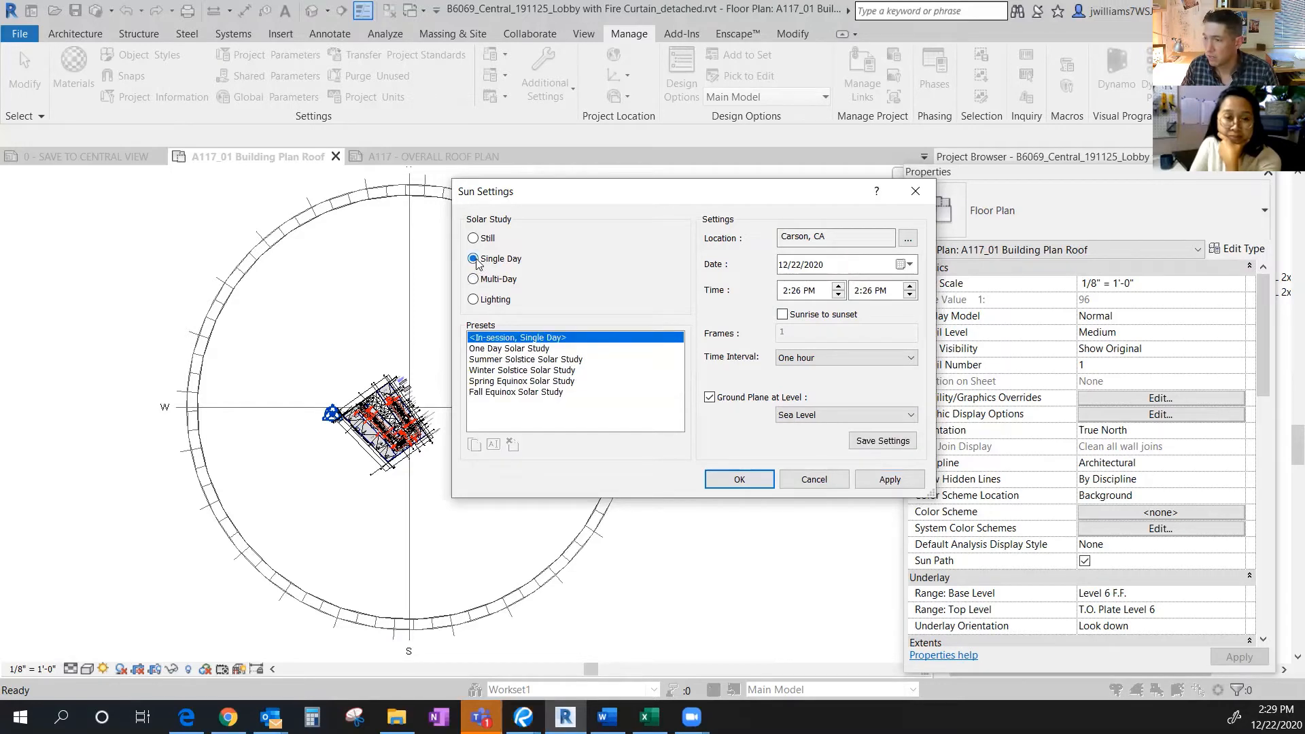
{"action": "left_click", "coordinate": [520, 383]}
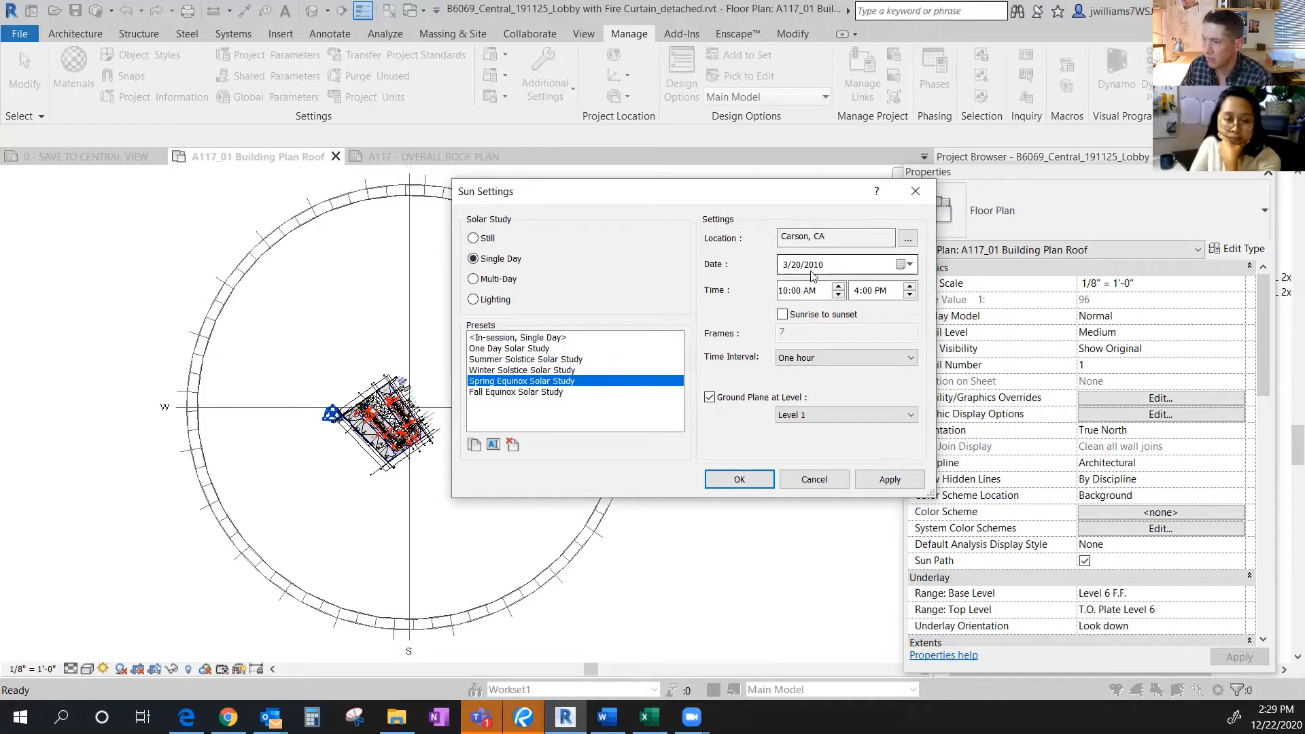
{"action": "left_click", "coordinate": [782, 315]}
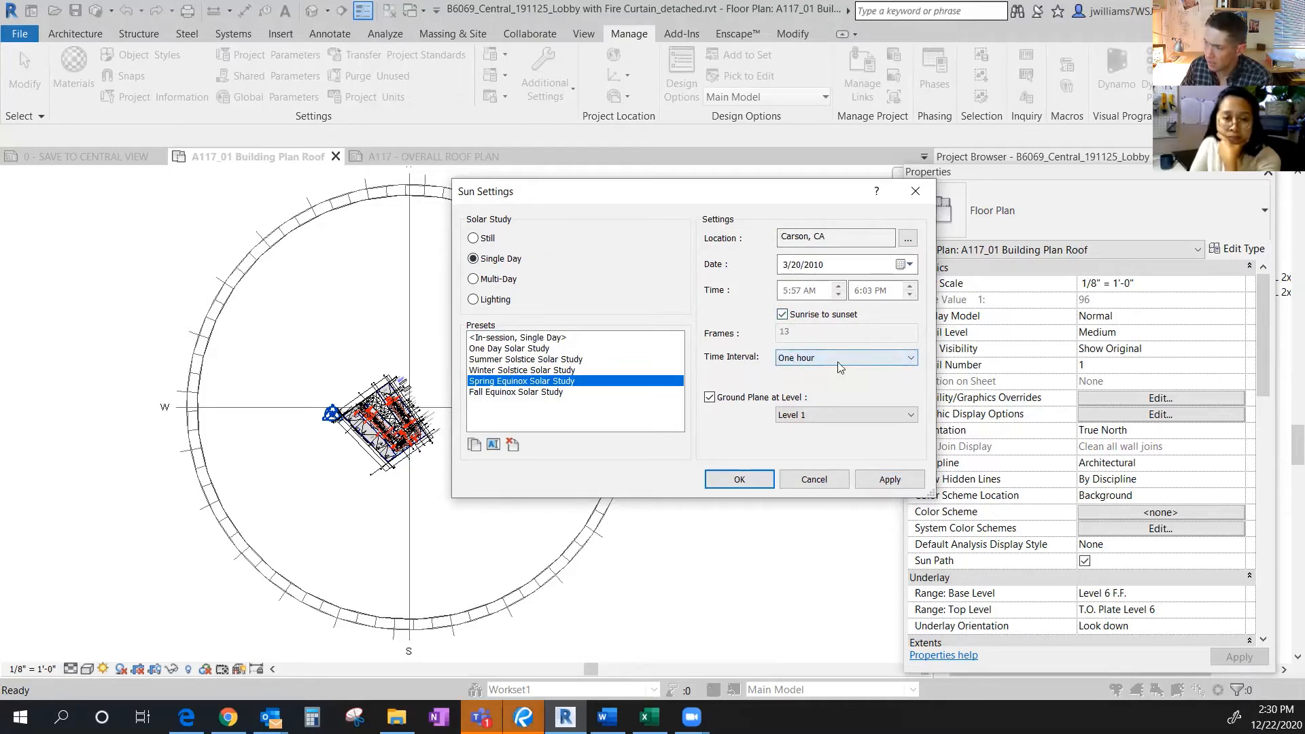
{"action": "left_click", "coordinate": [901, 360]}
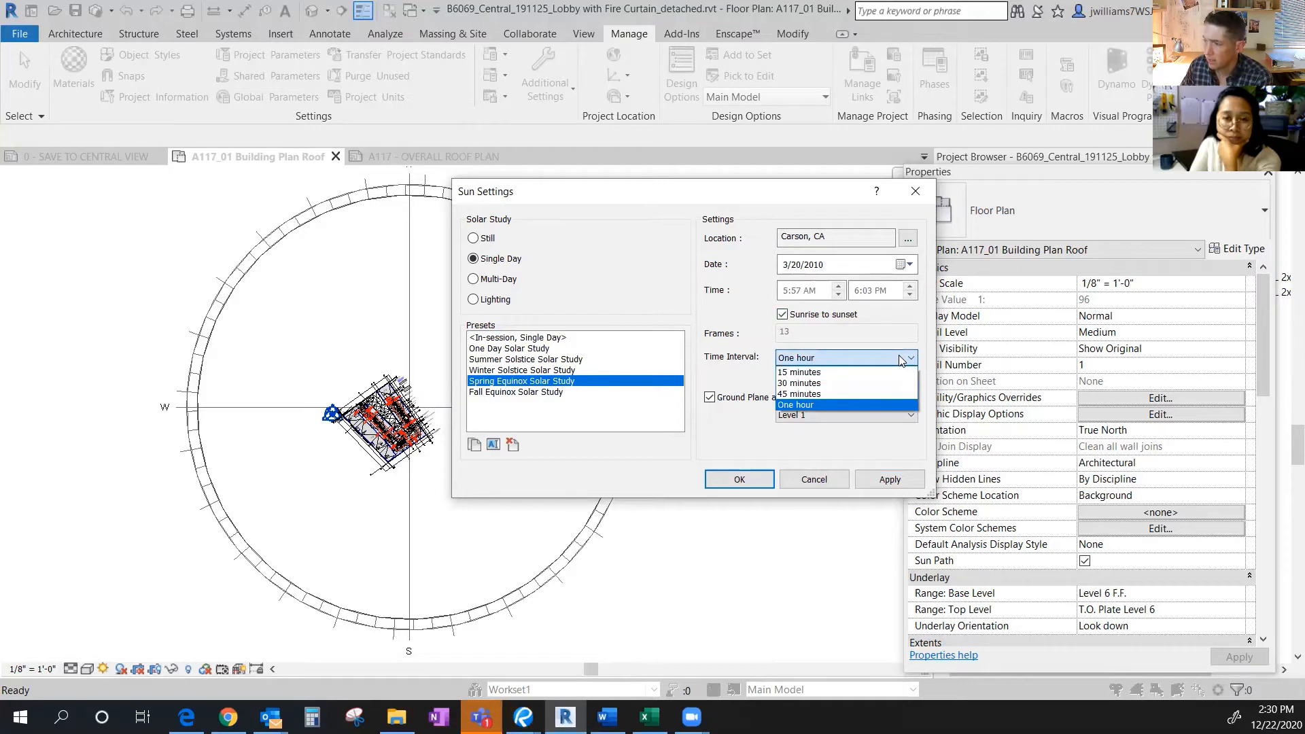
{"action": "left_click", "coordinate": [815, 378]}
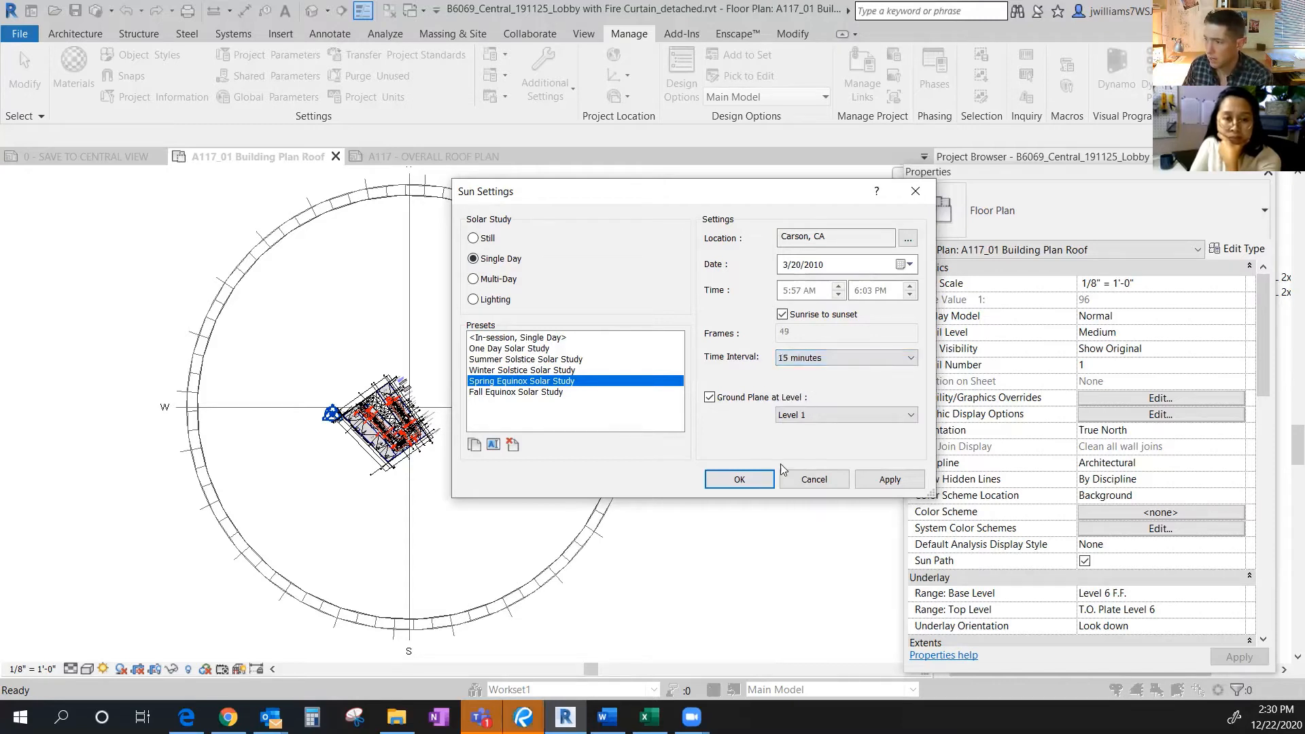
{"action": "left_click", "coordinate": [740, 480]}
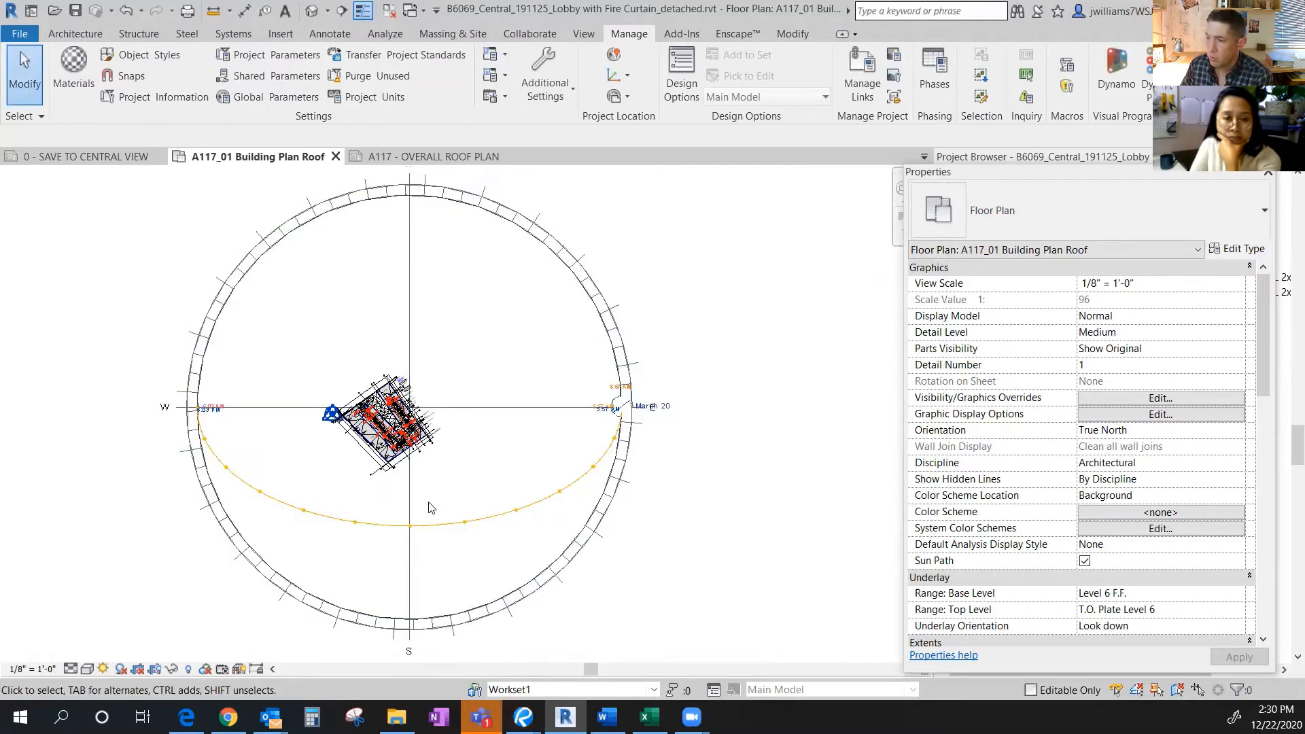
- Turn on Cast Shadows in the roof plan's graphic display options, keeping the Hidden Line style
{"action": "left_click", "coordinate": [619, 410]}
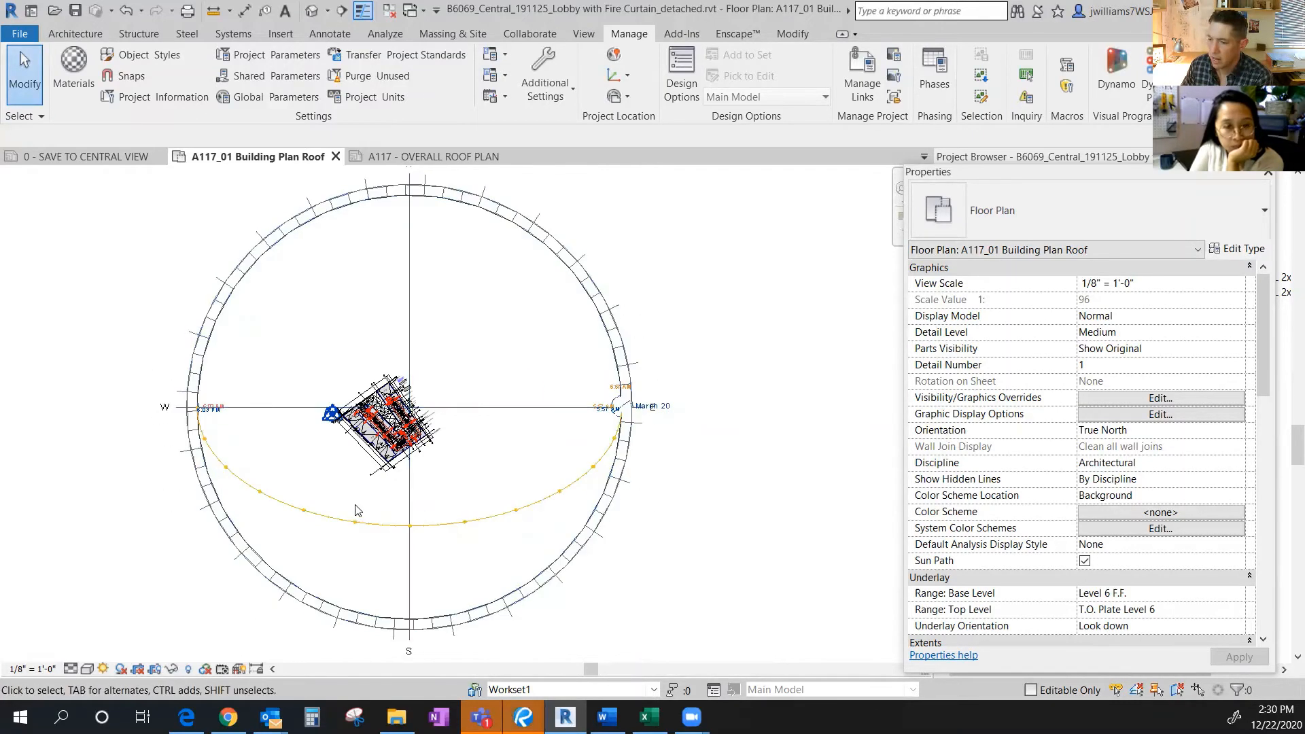
{"action": "scroll", "coordinate": [356, 507], "scroll_direction": "up", "scroll_amount": 3}
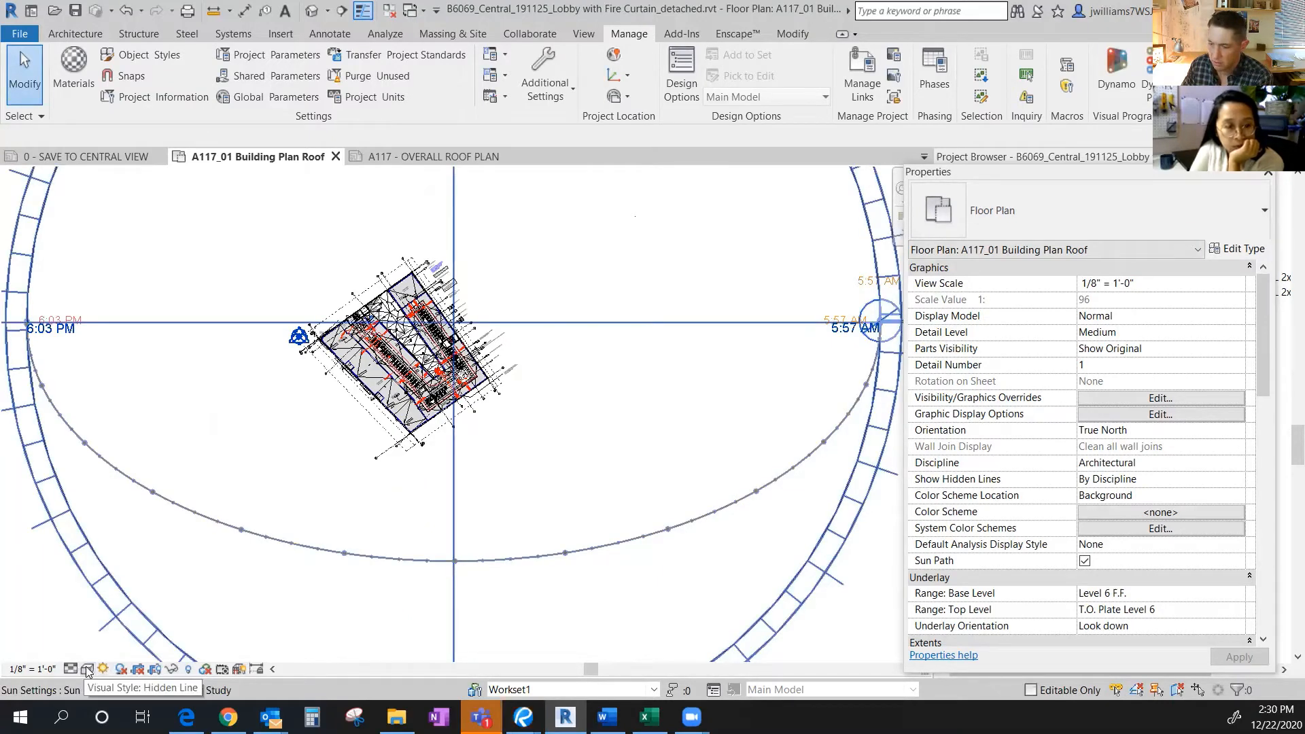
{"action": "left_click", "coordinate": [107, 669]}
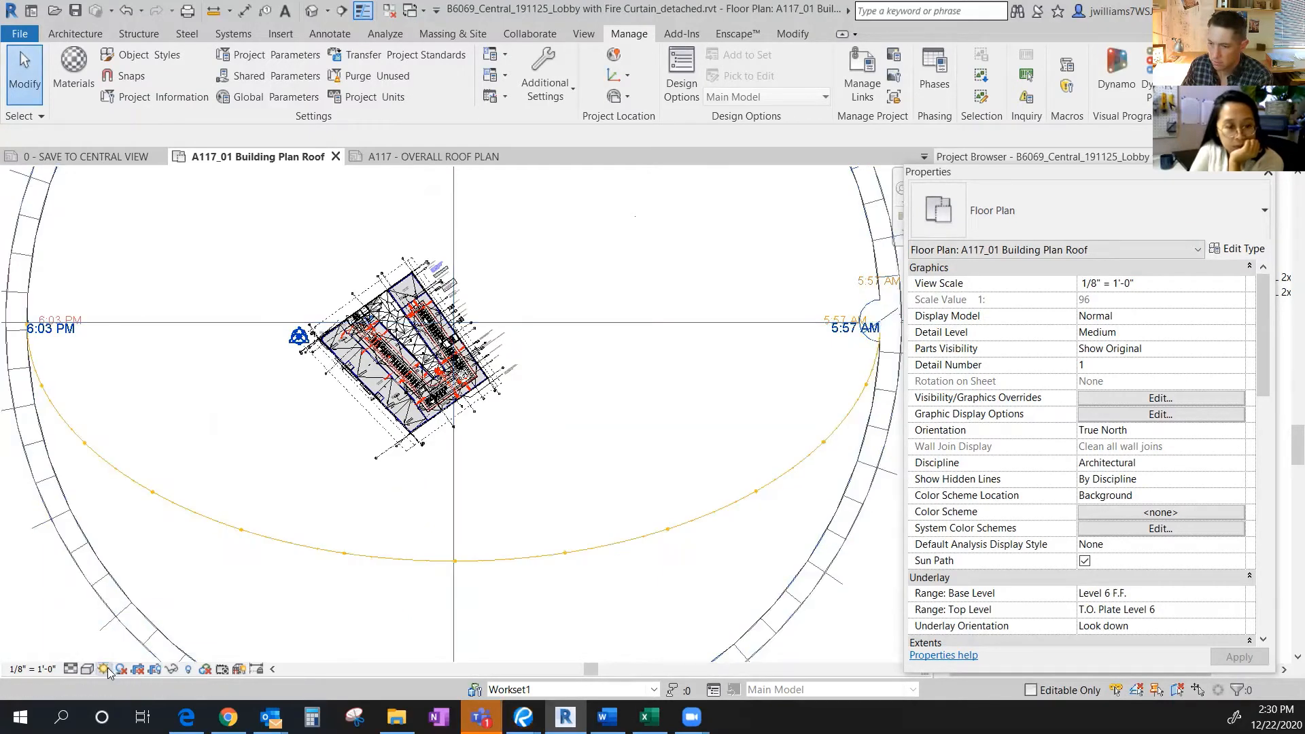
{"action": "left_click", "coordinate": [97, 668]}
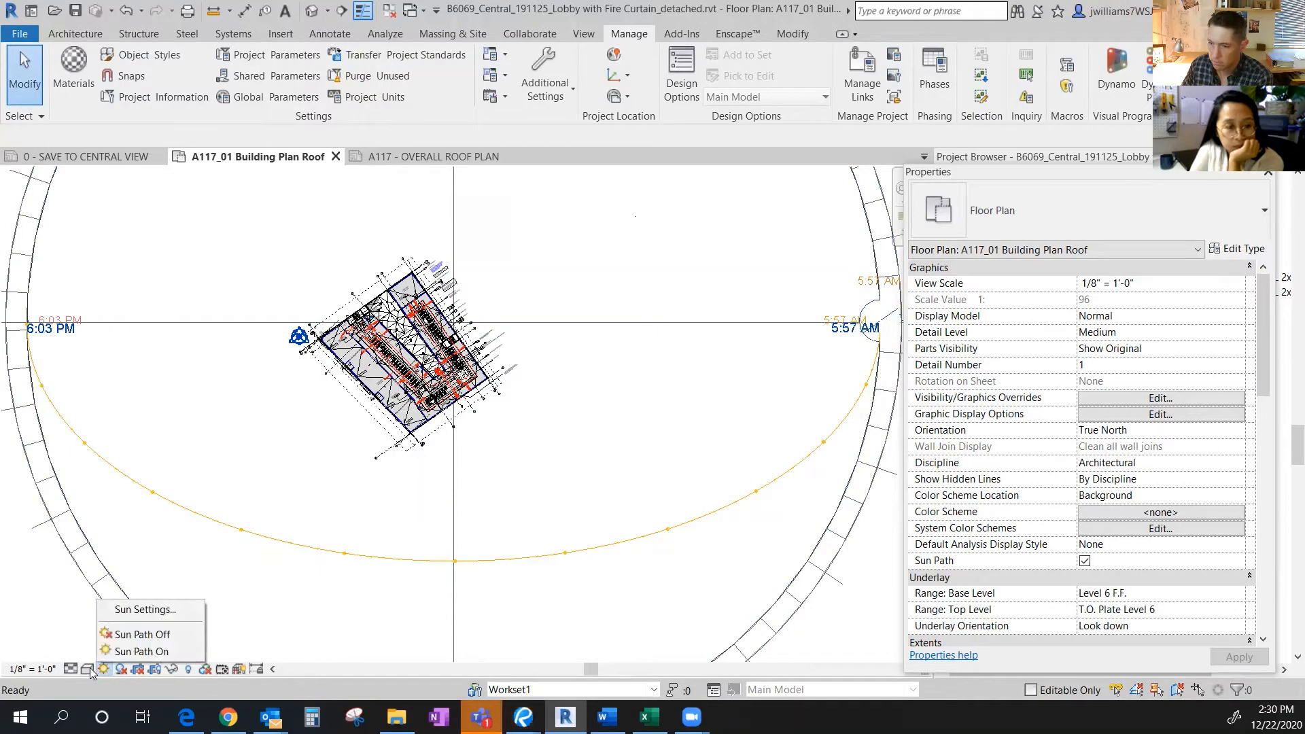
{"action": "left_click", "coordinate": [89, 669]}
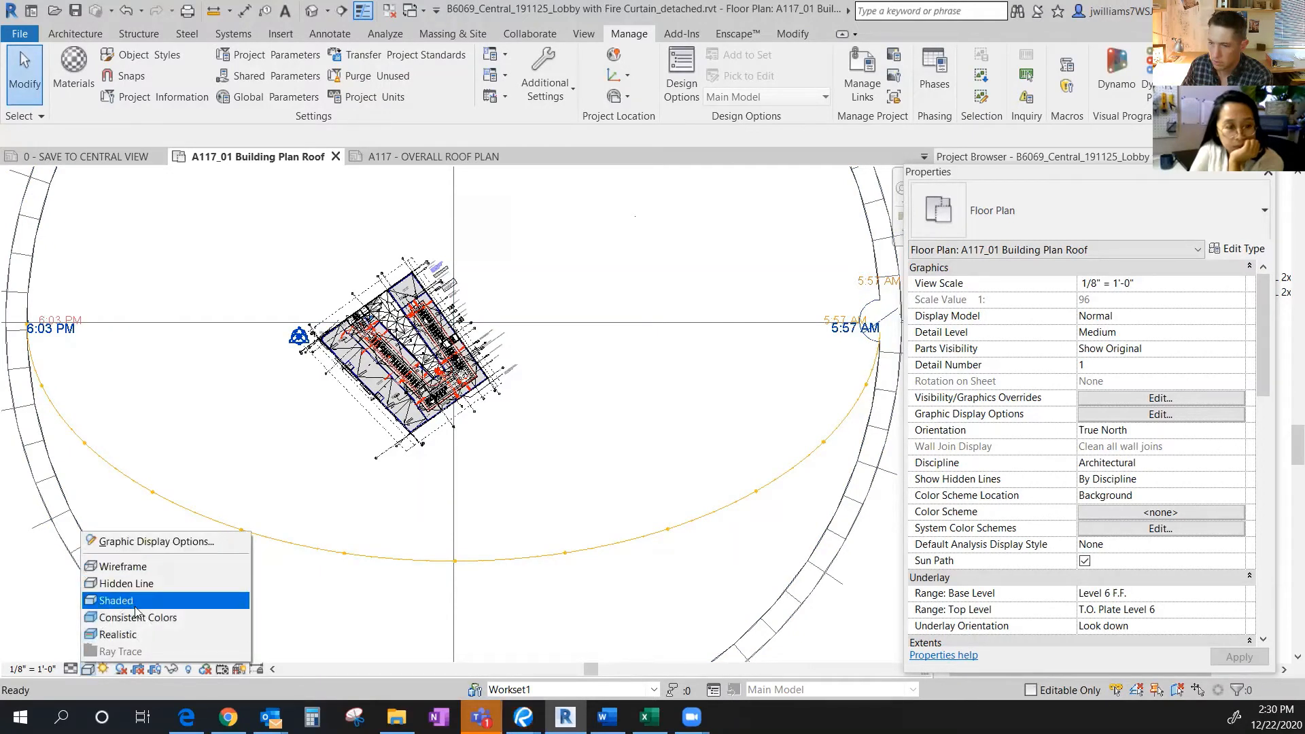
{"action": "left_click", "coordinate": [148, 544]}
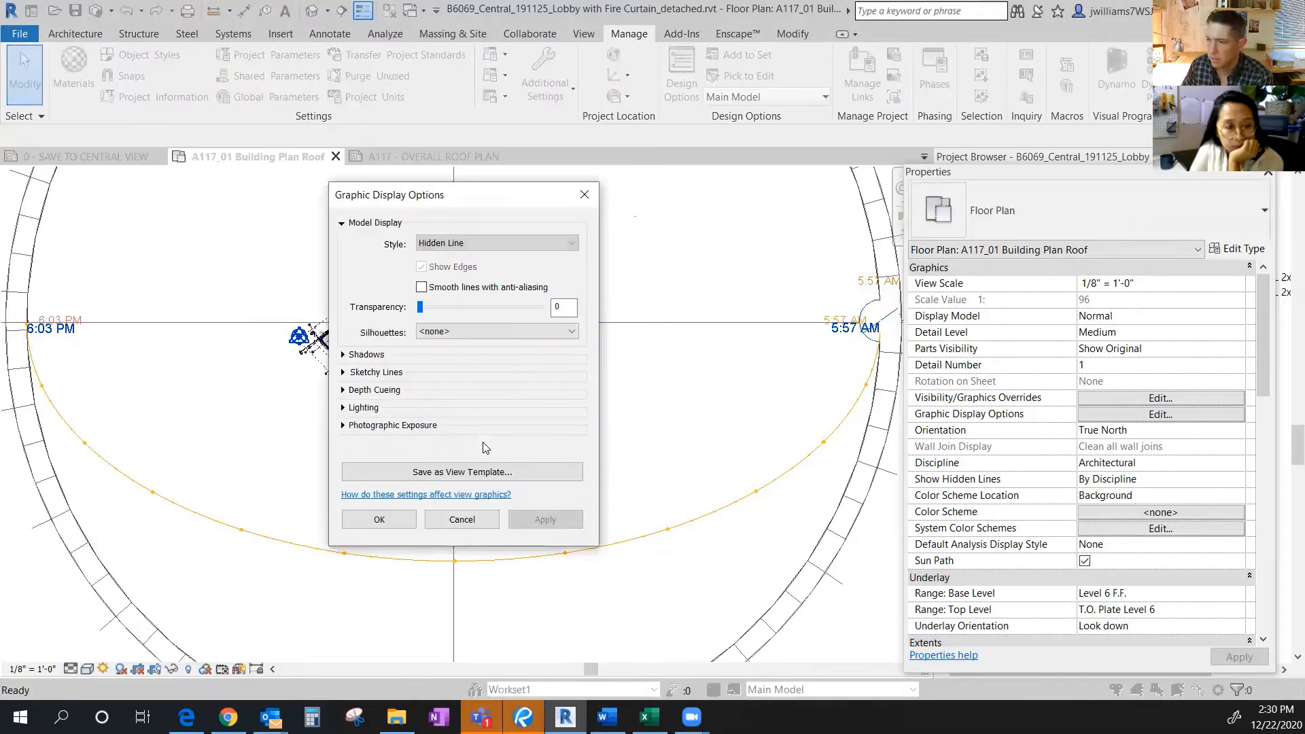
{"action": "left_click", "coordinate": [343, 355]}
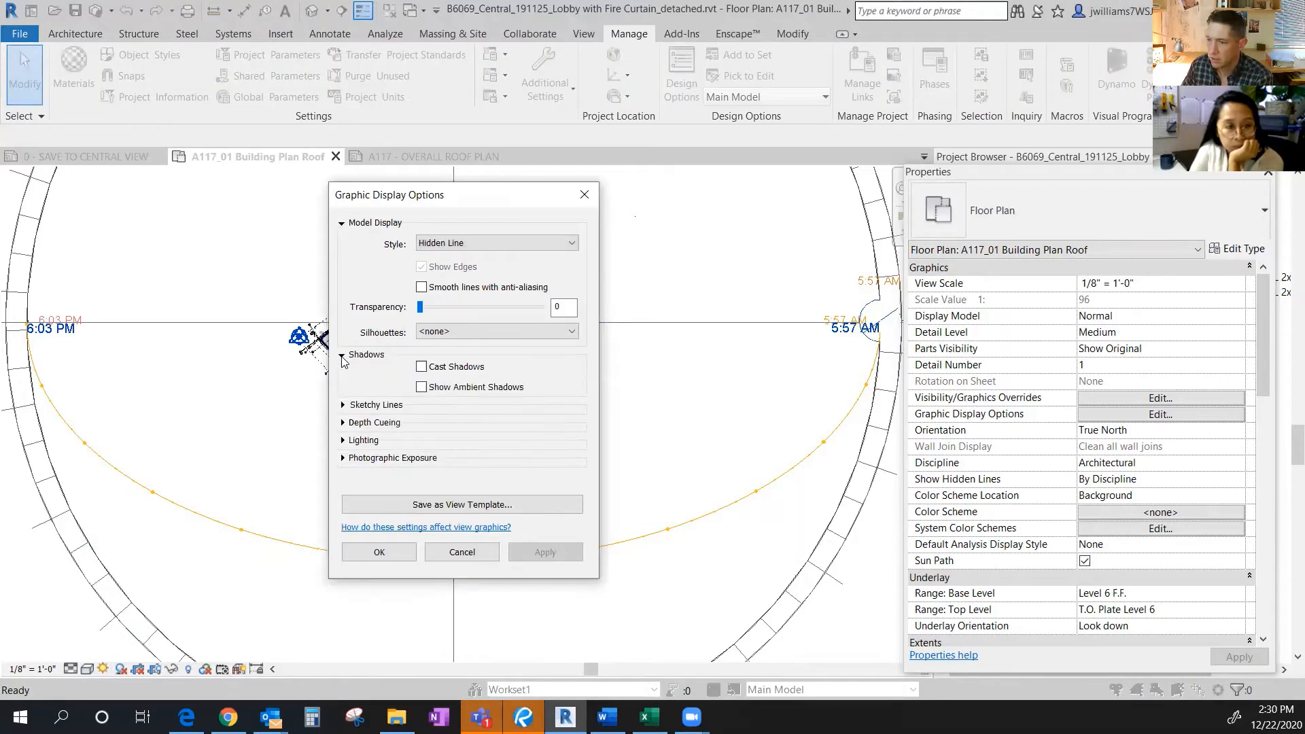
{"action": "left_click", "coordinate": [421, 366]}
{"action": "left_click", "coordinate": [401, 556]}
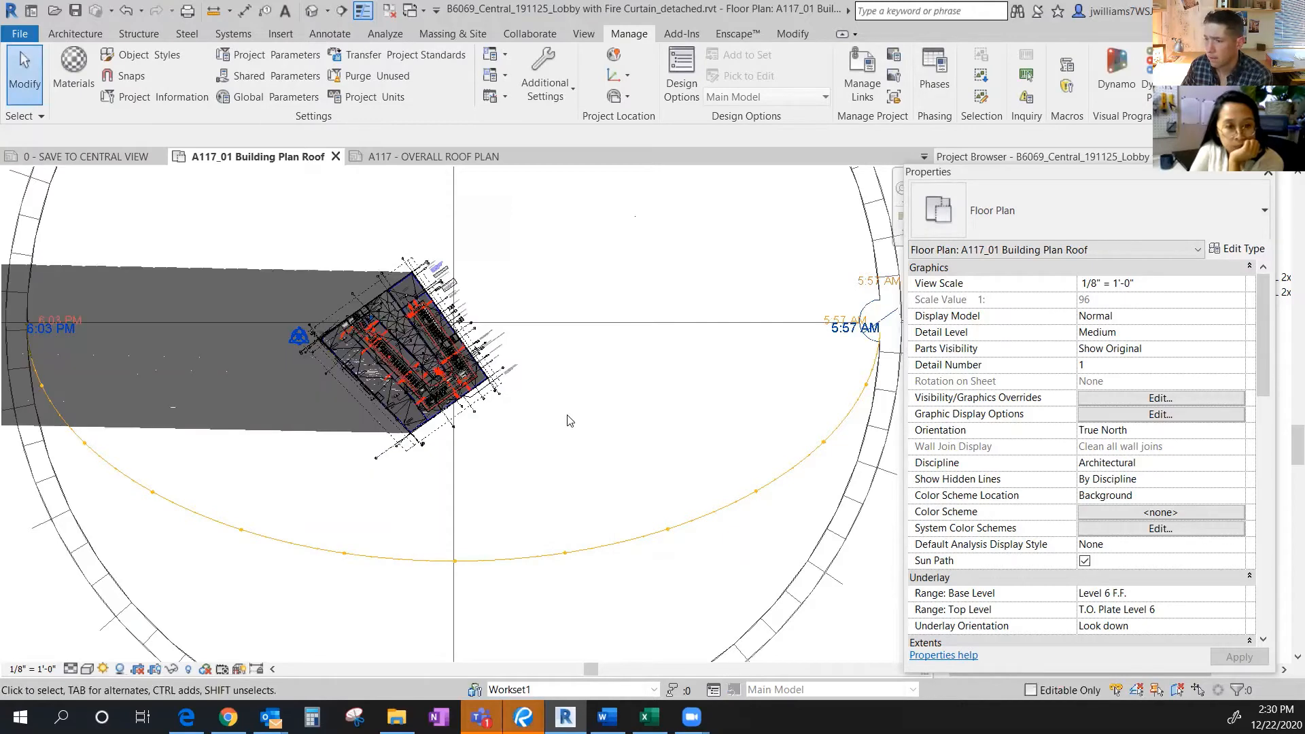
{"action": "scroll", "coordinate": [509, 426], "scroll_direction": "down", "scroll_amount": 1}
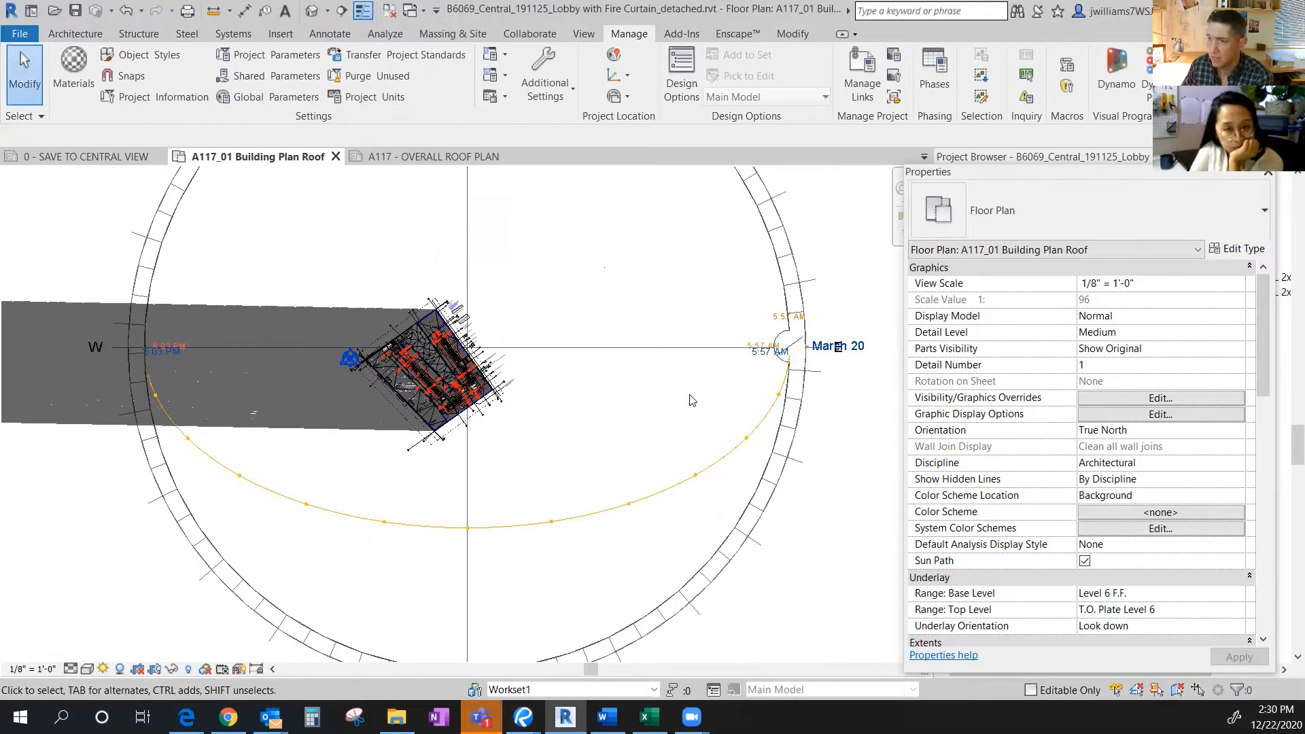
{"action": "scroll", "coordinate": [673, 416], "scroll_direction": "down", "scroll_amount": 1}
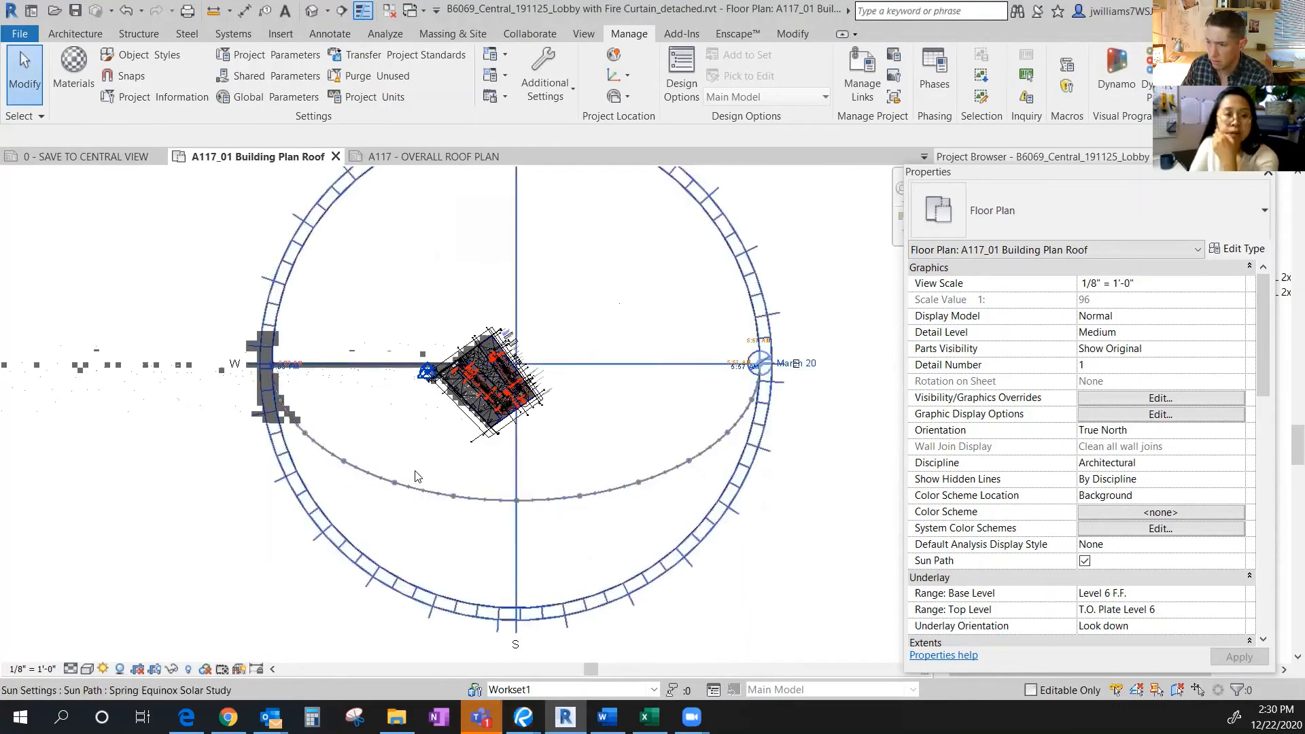
{"action": "scroll", "coordinate": [616, 376], "scroll_direction": "up", "scroll_amount": 1}
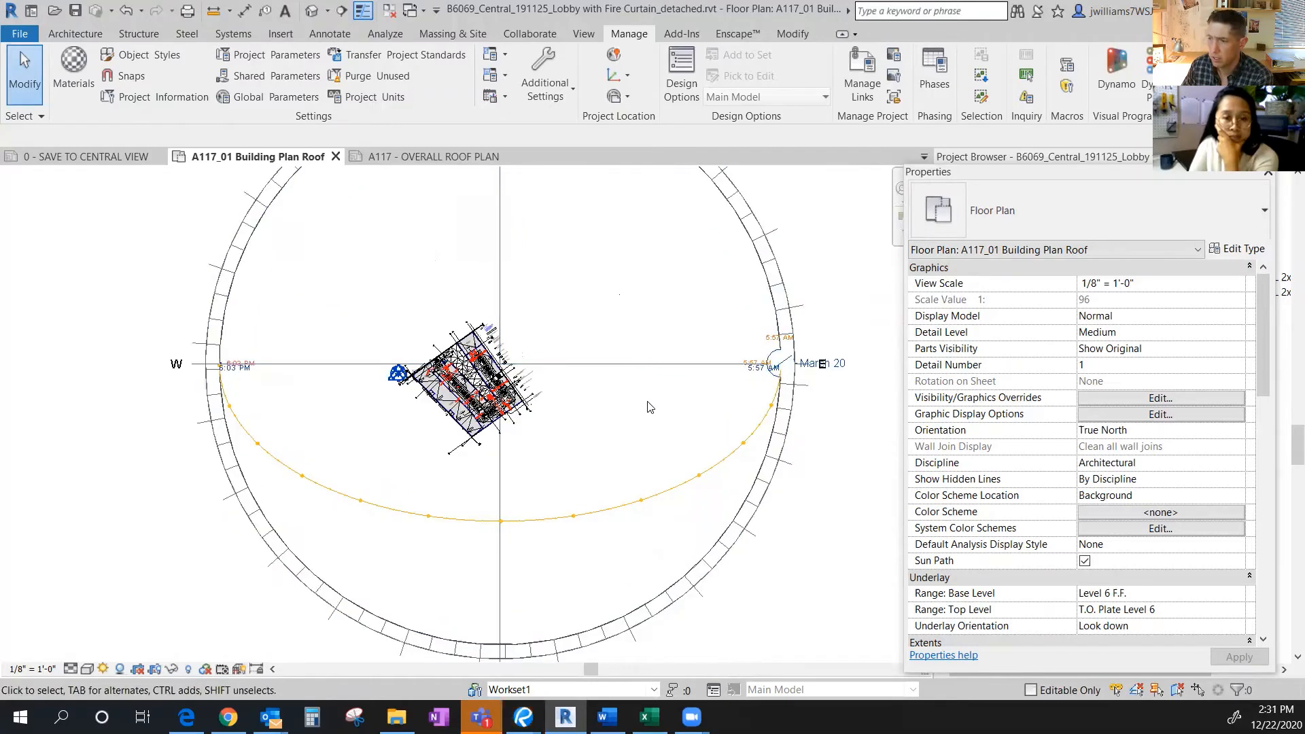
{"action": "left_click", "coordinate": [575, 99]}
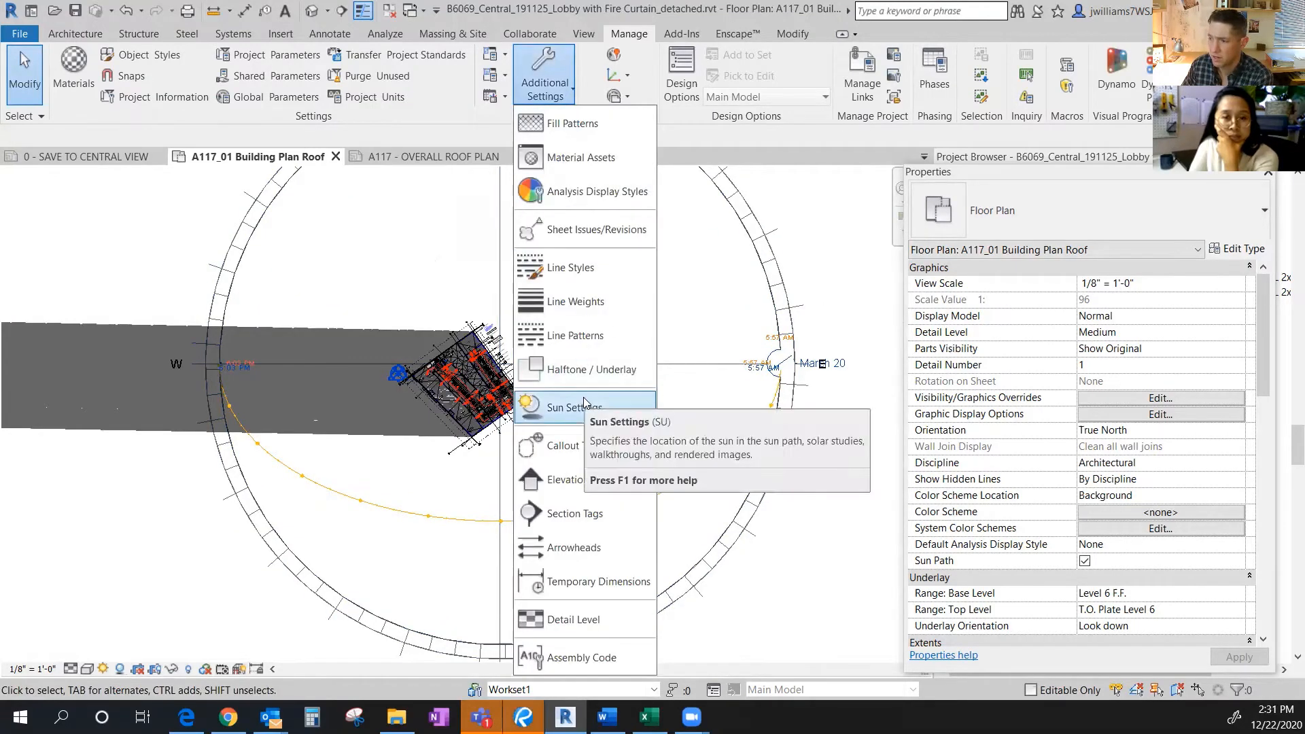
{"action": "left_click", "coordinate": [805, 238]}
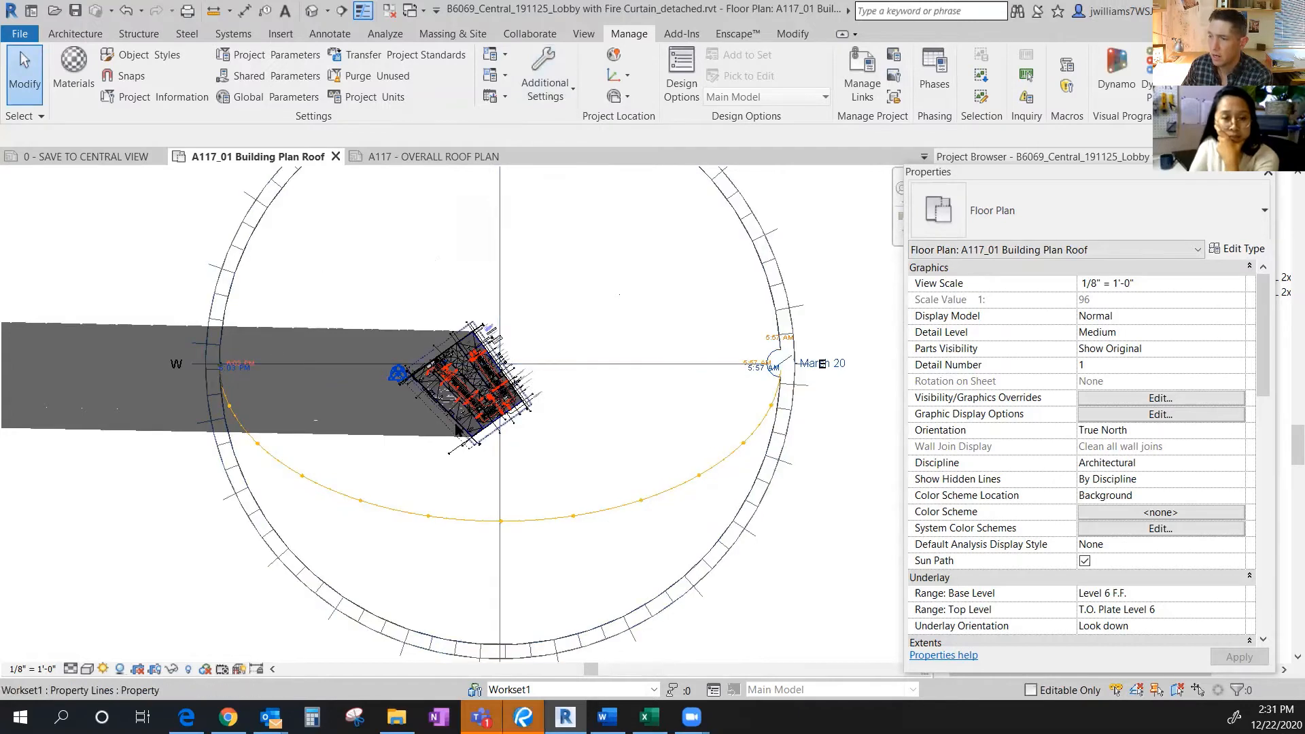
{"action": "scroll", "coordinate": [469, 435], "scroll_direction": "down", "scroll_amount": 1}
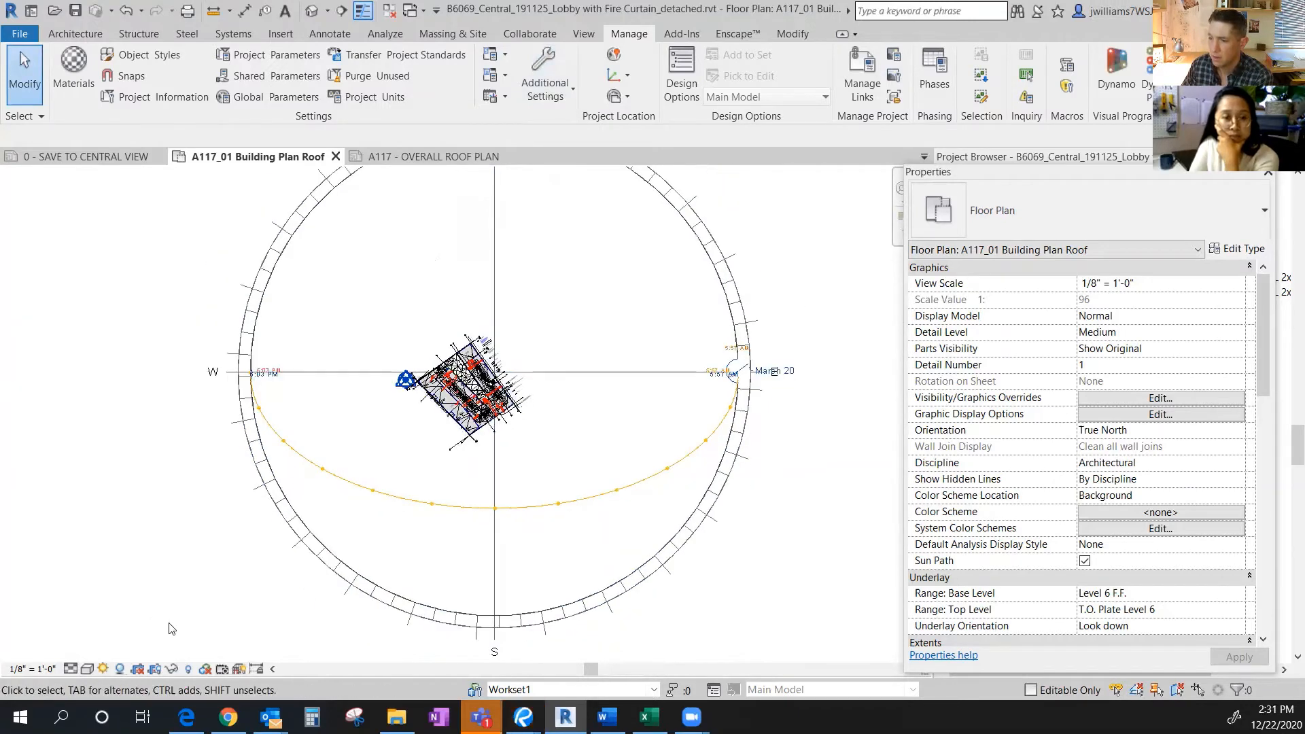
- Try a solar study animation export of all frames at 2 frames per second in Hidden Line style
{"action": "left_click", "coordinate": [21, 34]}
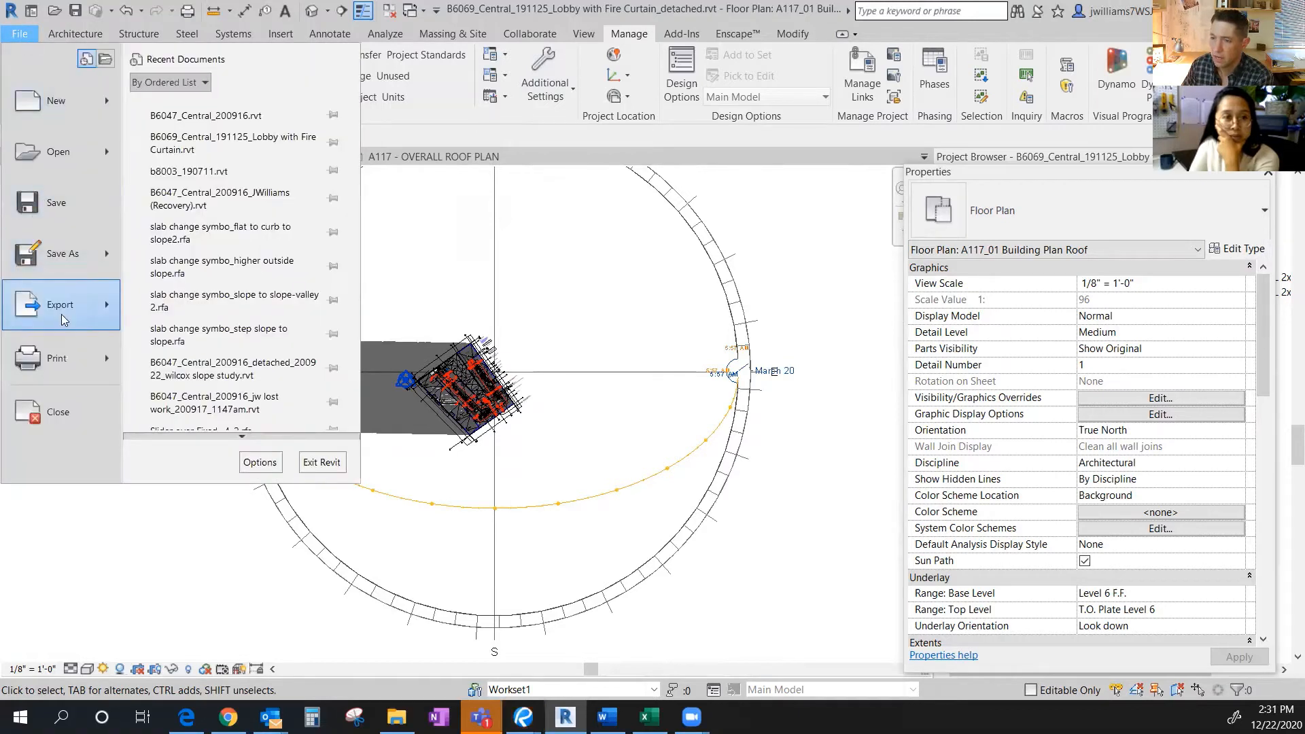
{"action": "mouse_move", "coordinate": [62, 316]}
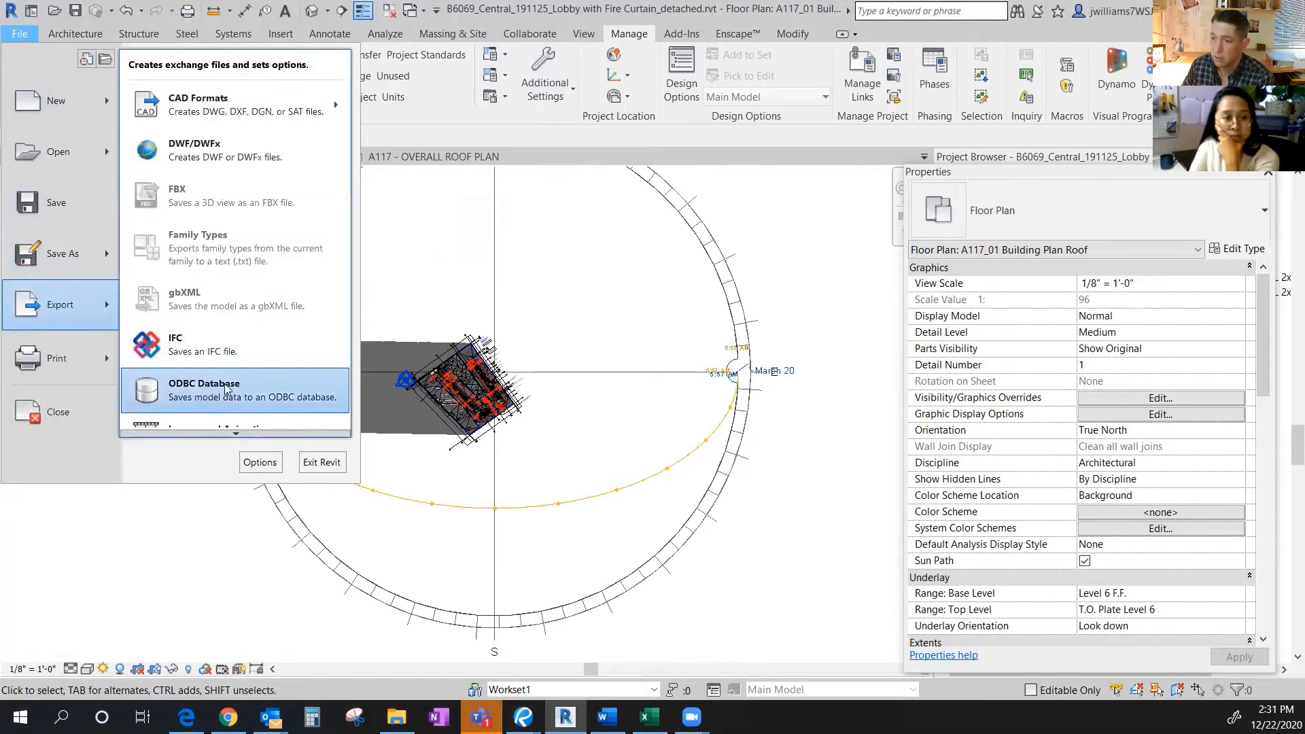
{"action": "mouse_move", "coordinate": [235, 435]}
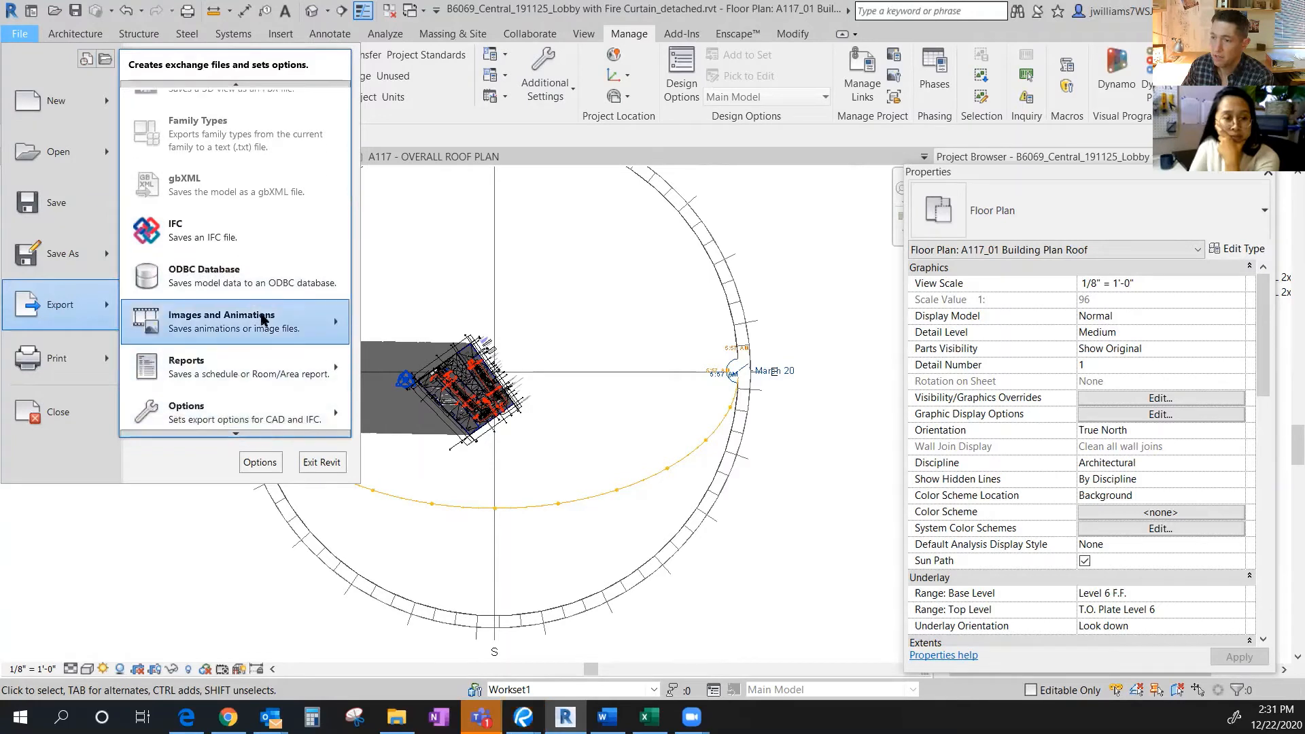
{"action": "mouse_move", "coordinate": [262, 325]}
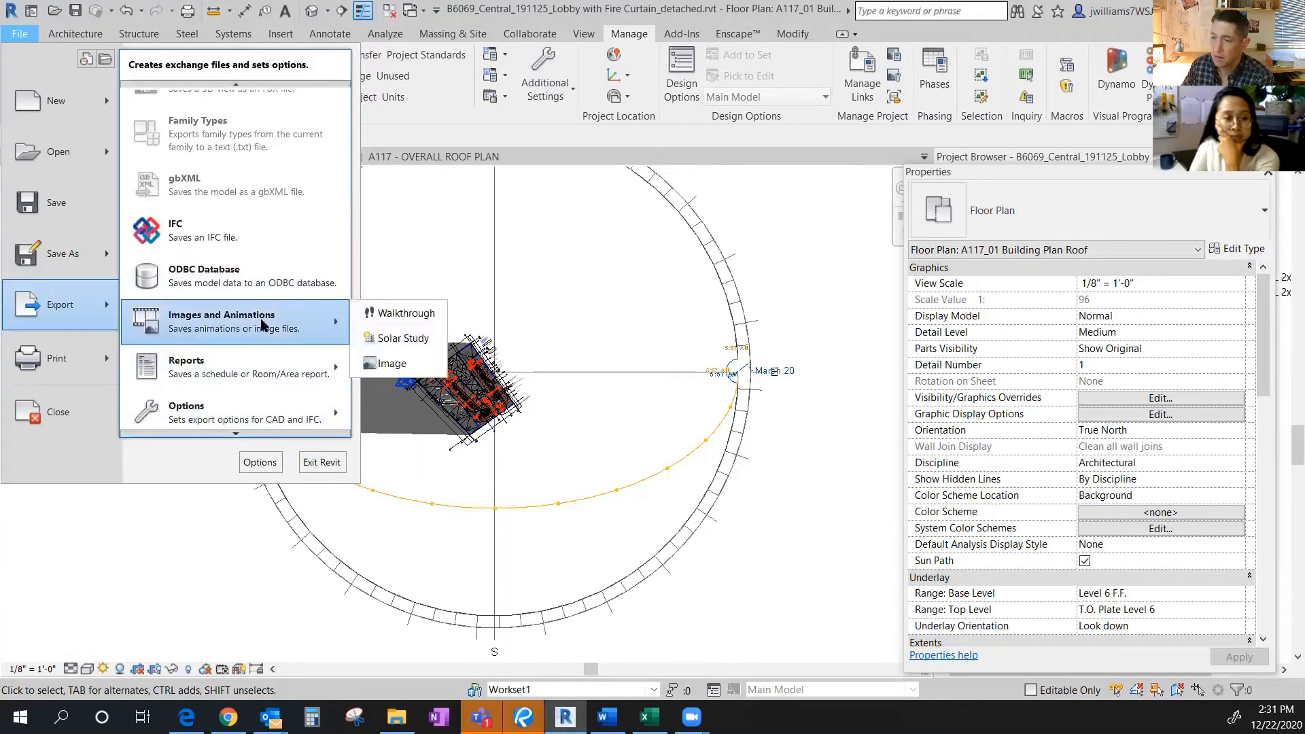
{"action": "left_click", "coordinate": [416, 338]}
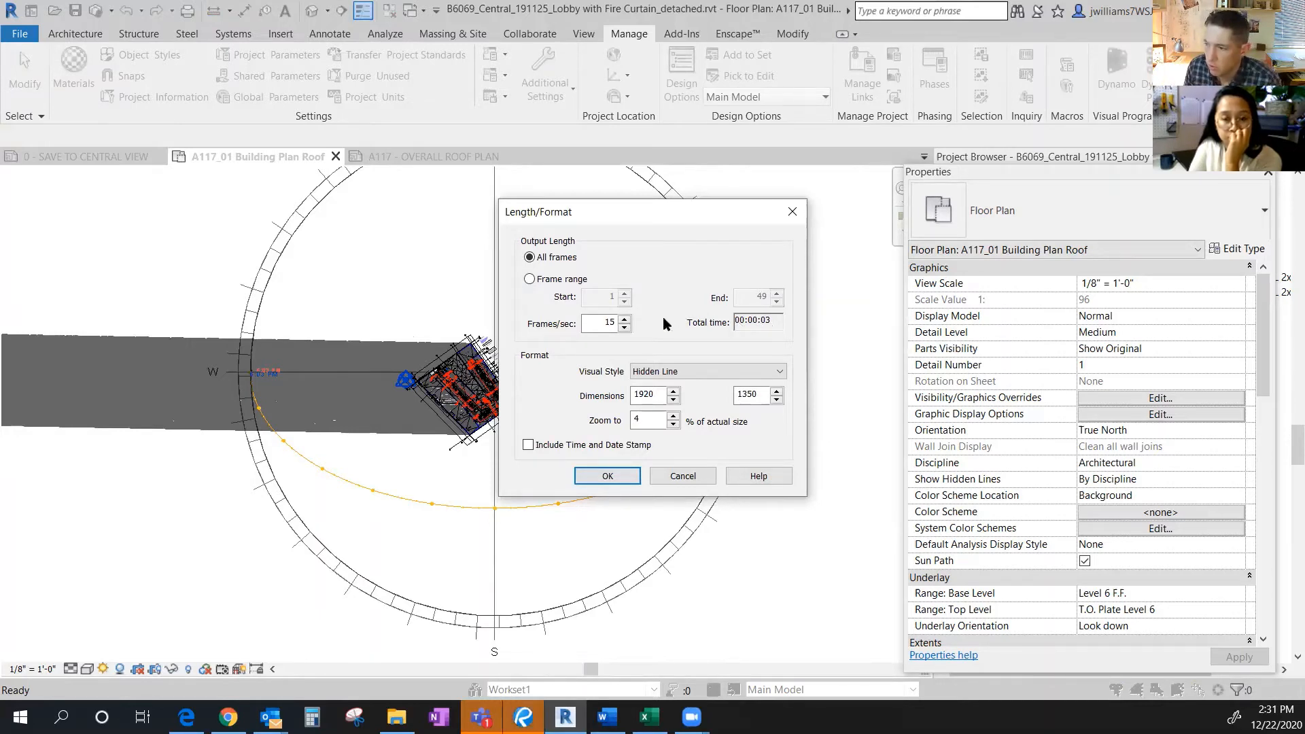
{"action": "left_click", "coordinate": [626, 327]}
{"action": "left_click", "coordinate": [626, 327]}
{"action": "left_click", "coordinate": [626, 327]}
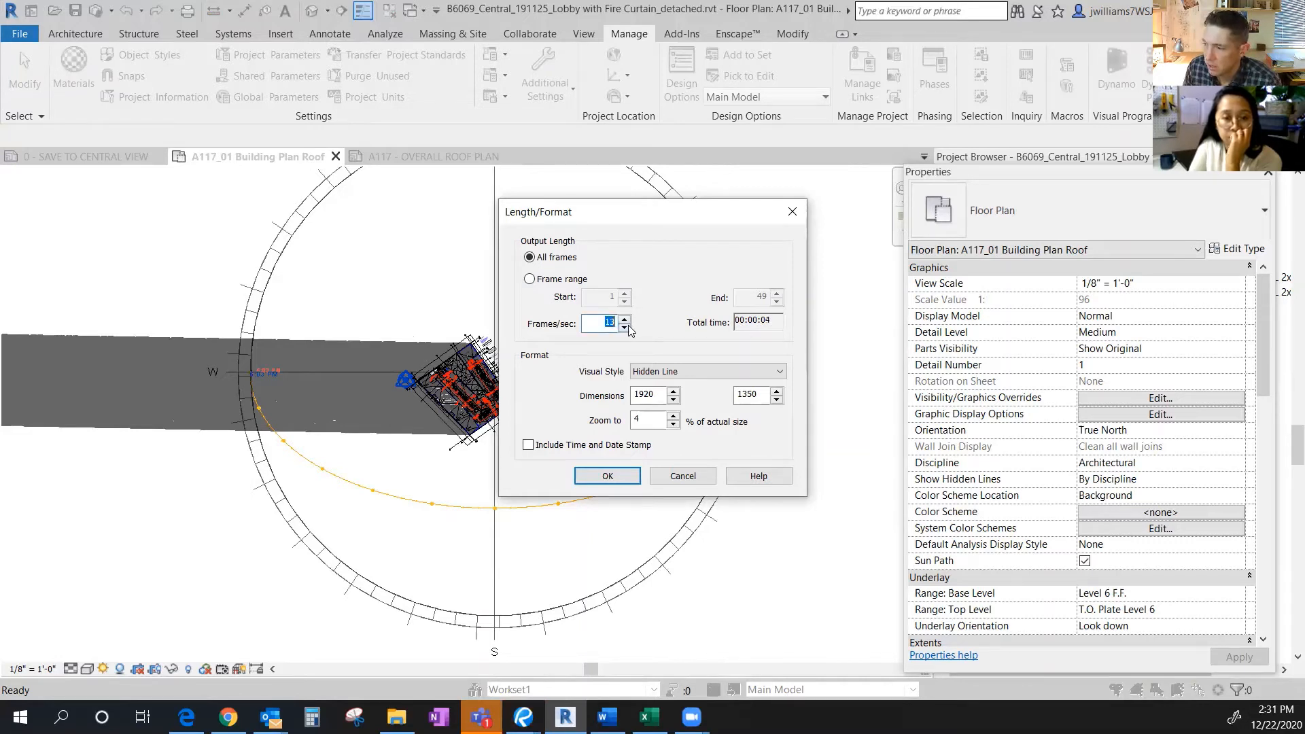
{"action": "left_click", "coordinate": [625, 320]}
{"action": "left_click", "coordinate": [625, 320]}
{"action": "left_click", "coordinate": [625, 319]}
{"action": "left_click", "coordinate": [625, 320]}
{"action": "left_click", "coordinate": [626, 330]}
{"action": "left_click", "coordinate": [625, 331]}
{"action": "left_click", "coordinate": [626, 330]}
{"action": "left_click", "coordinate": [625, 331]}
{"action": "left_click", "coordinate": [625, 330]}
{"action": "left_click", "coordinate": [626, 331]}
{"action": "left_click", "coordinate": [626, 330]}
{"action": "left_click", "coordinate": [625, 331]}
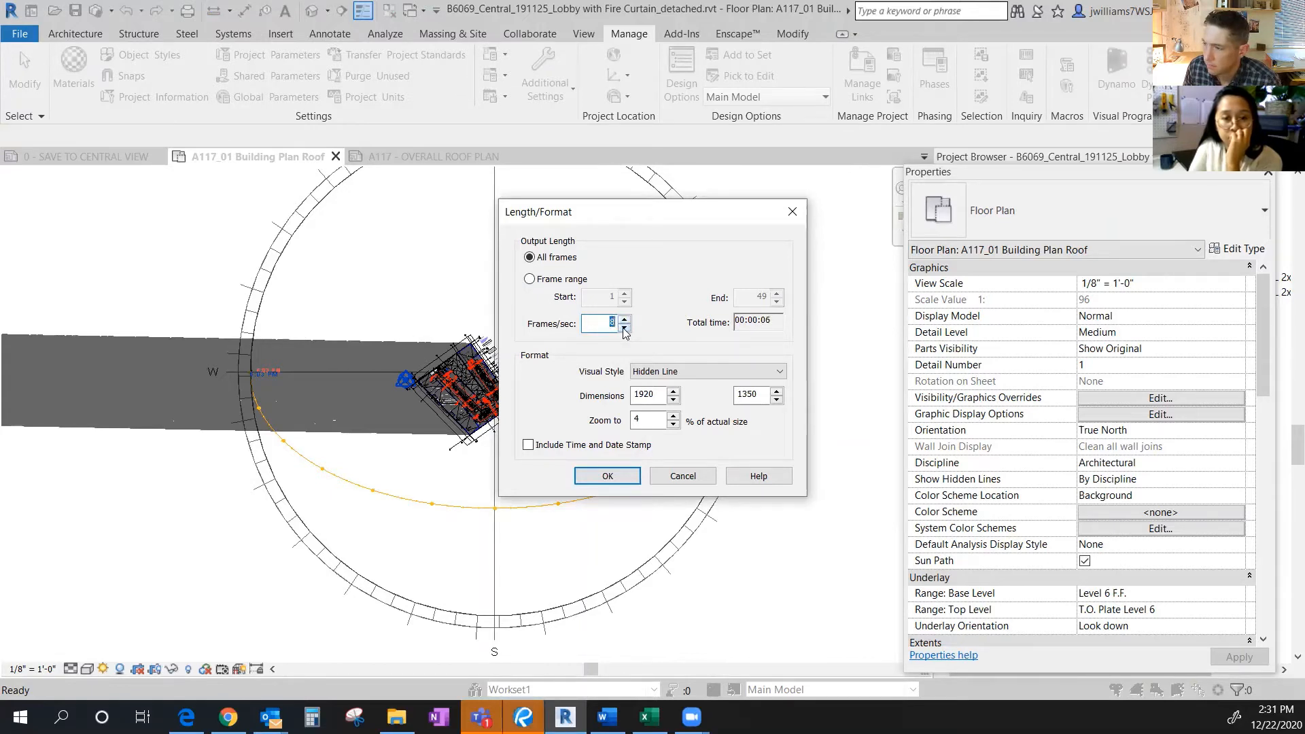
{"action": "left_click", "coordinate": [624, 330]}
{"action": "left_click", "coordinate": [625, 330]}
{"action": "left_click", "coordinate": [625, 331]}
{"action": "left_click", "coordinate": [624, 330]}
{"action": "left_click", "coordinate": [625, 330]}
{"action": "left_click", "coordinate": [625, 330]}
{"action": "left_click", "coordinate": [624, 330]}
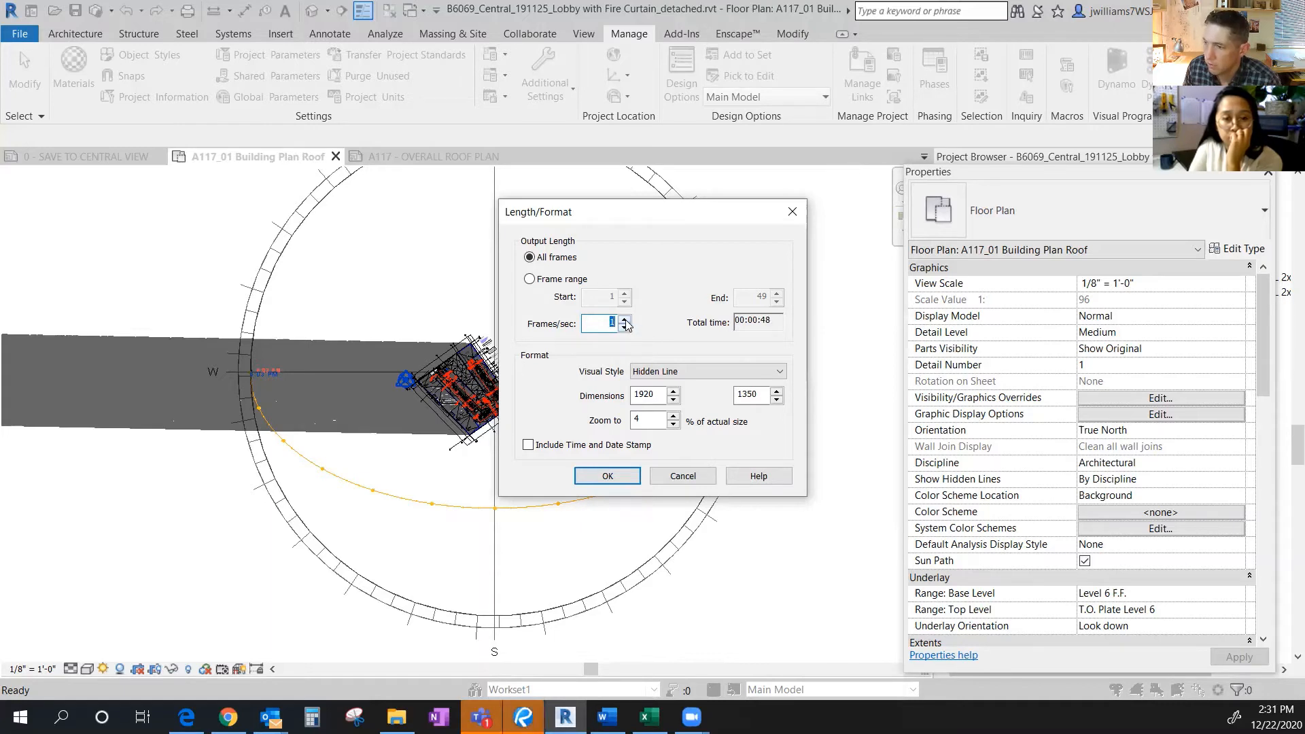
{"action": "left_click", "coordinate": [625, 319]}
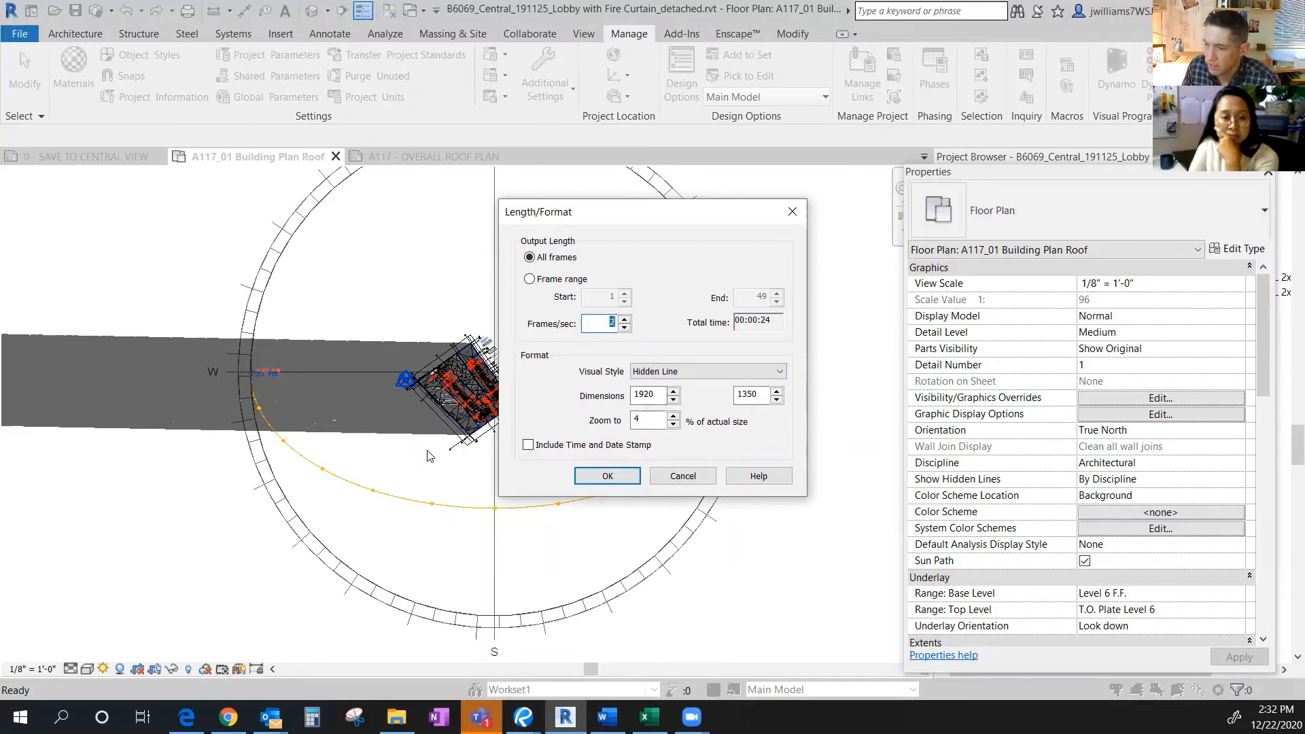
{"action": "left_click", "coordinate": [682, 476]}
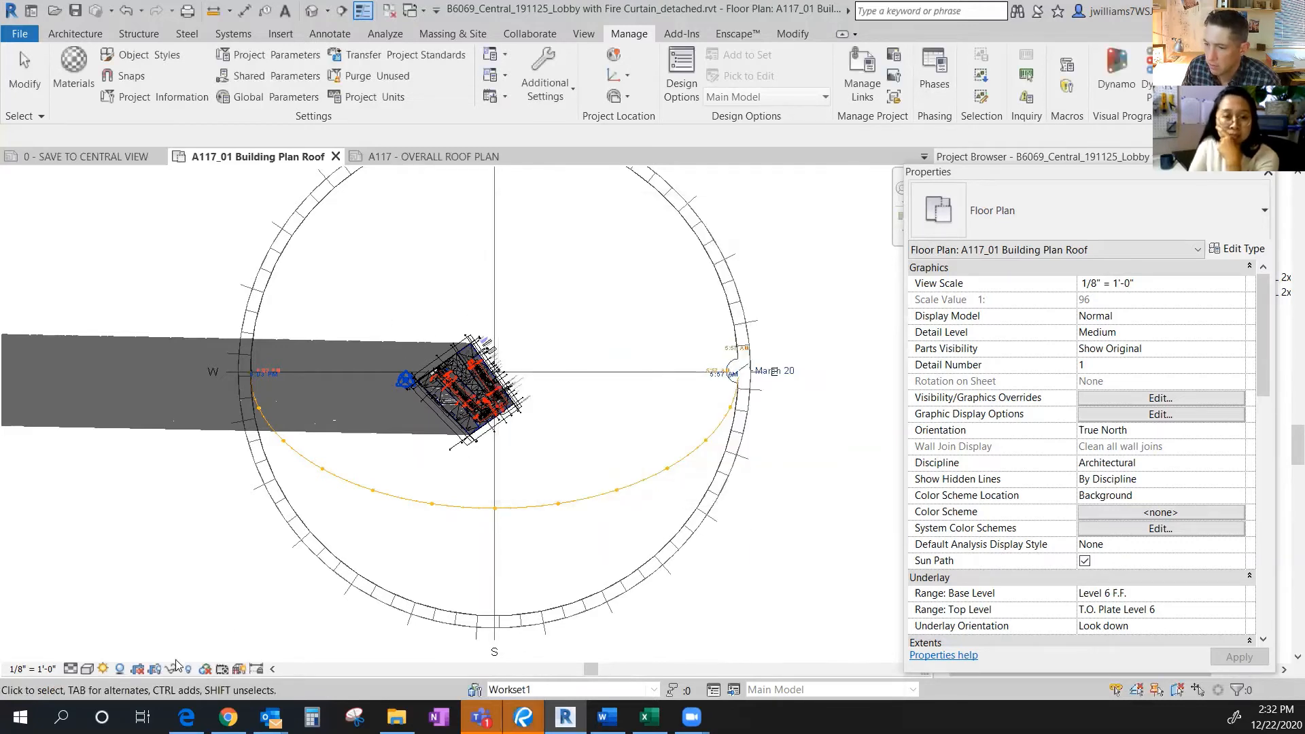
- Crop the A117_01 roof plan view and show its crop region
{"action": "left_click", "coordinate": [138, 670]}
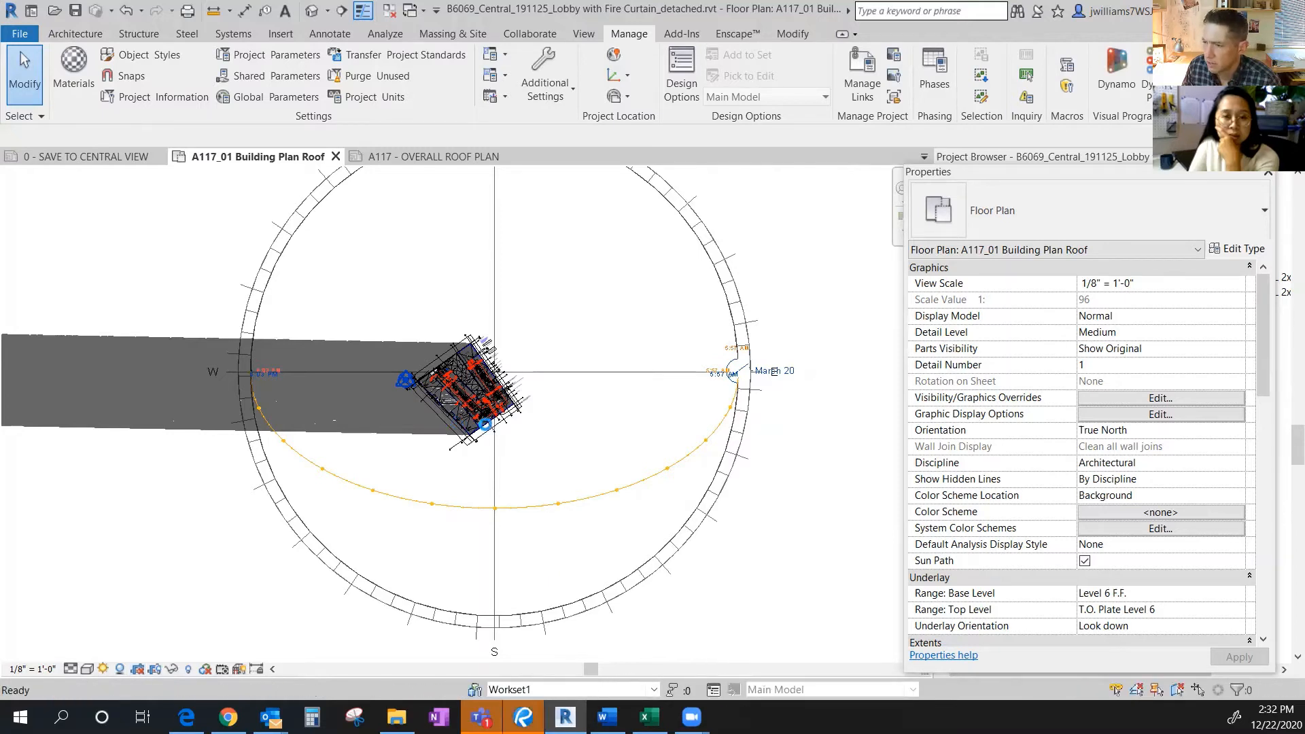
{"action": "scroll", "coordinate": [489, 405], "scroll_direction": "up", "scroll_amount": 3}
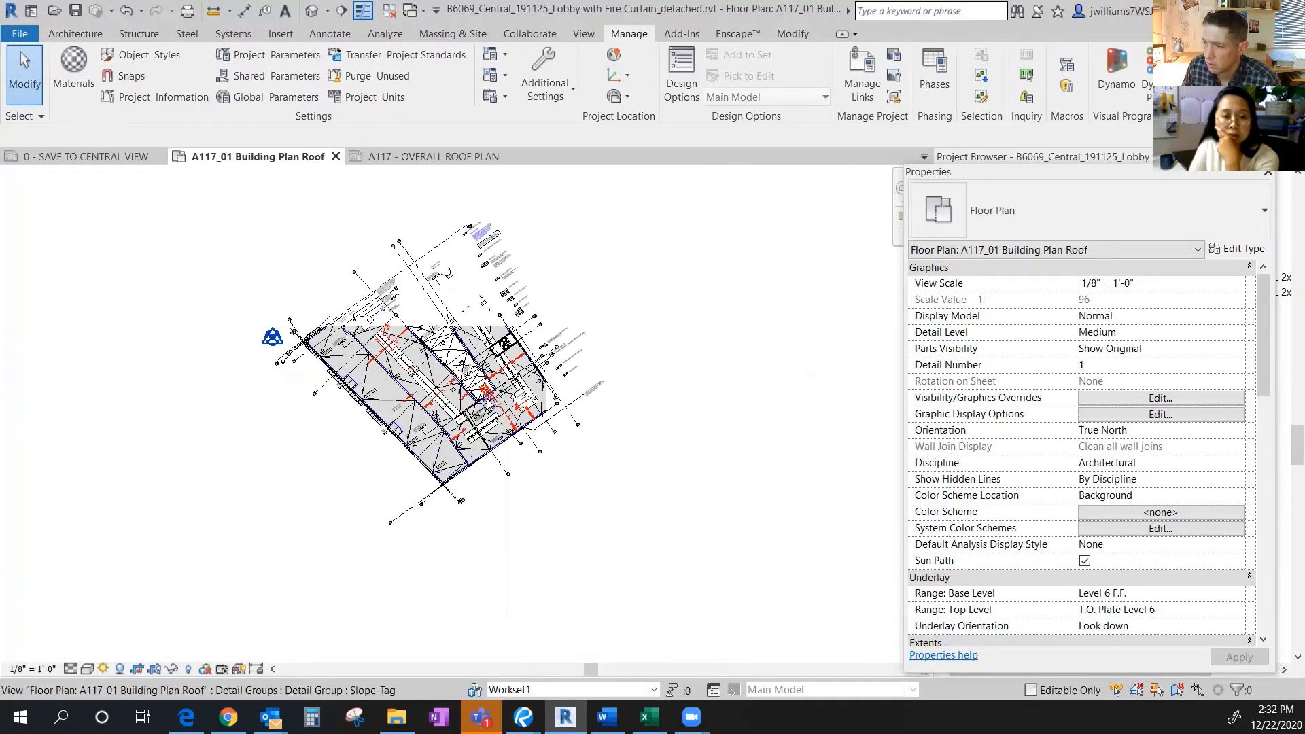
{"action": "left_click", "coordinate": [155, 672]}
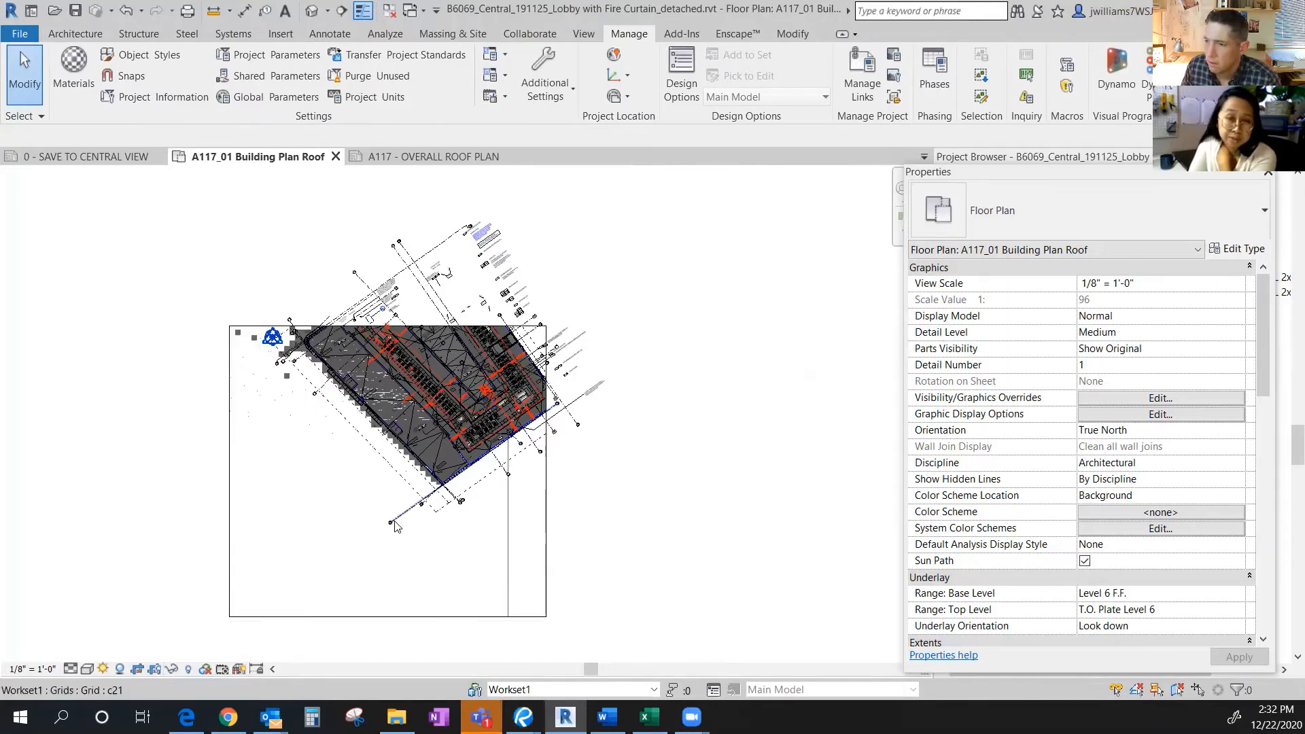
- Extend the crop region's upper and right edges beyond the building, raise its lower edge closer to it, and hide the crop region
{"action": "left_click", "coordinate": [546, 484]}
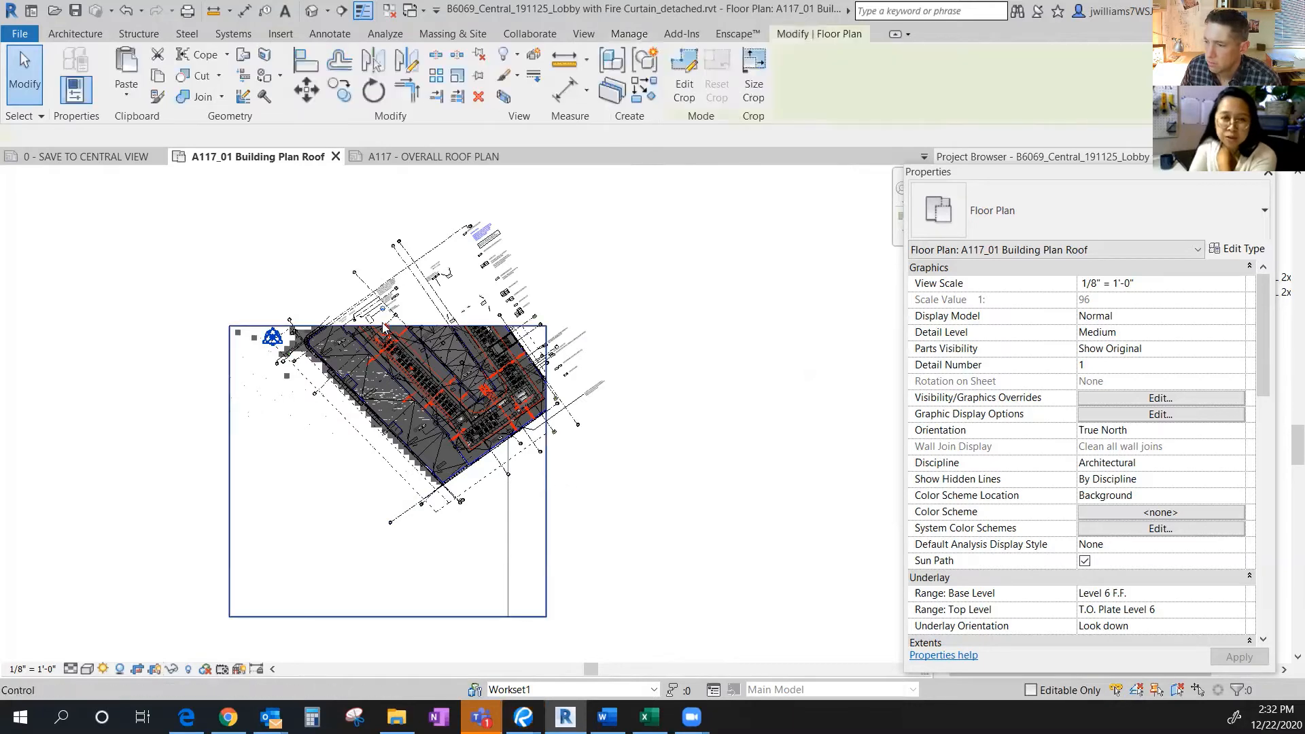
{"action": "left_click_drag", "start_coordinate": [388, 327], "coordinate": [397, 208]}
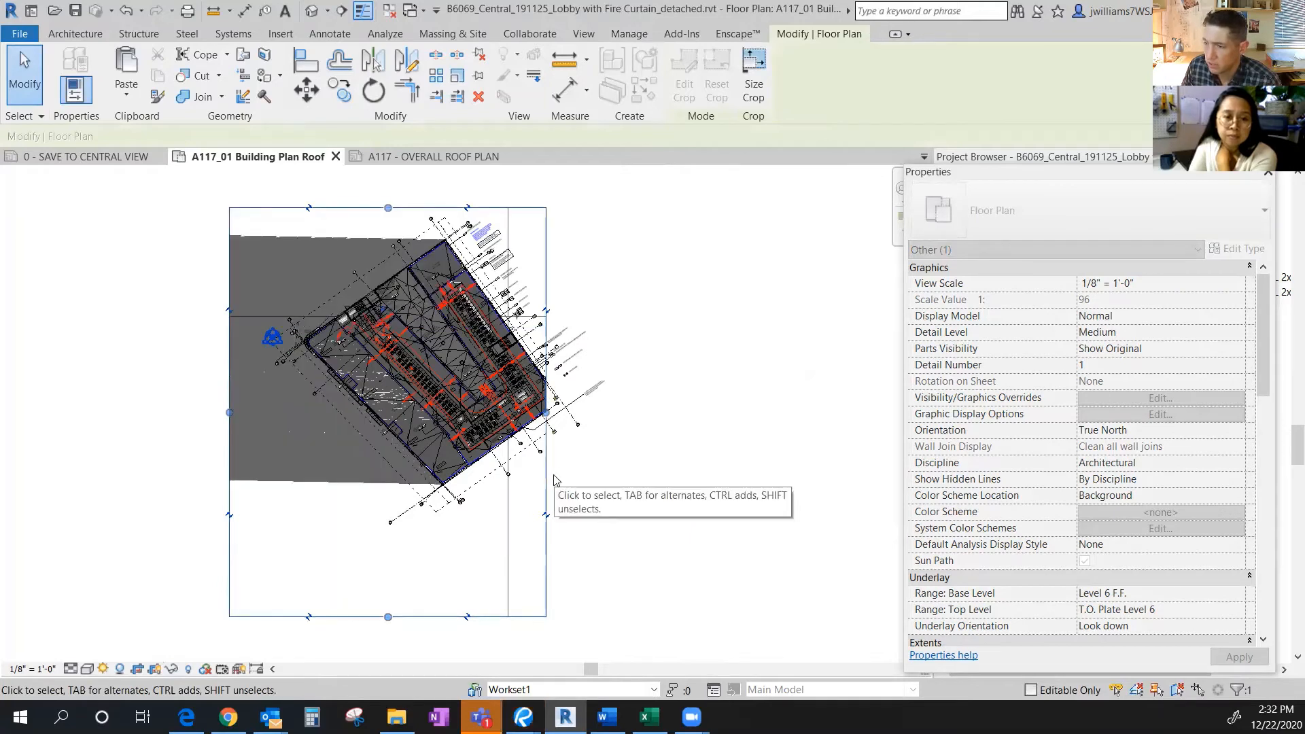
{"action": "left_click_drag", "start_coordinate": [547, 412], "coordinate": [614, 412]}
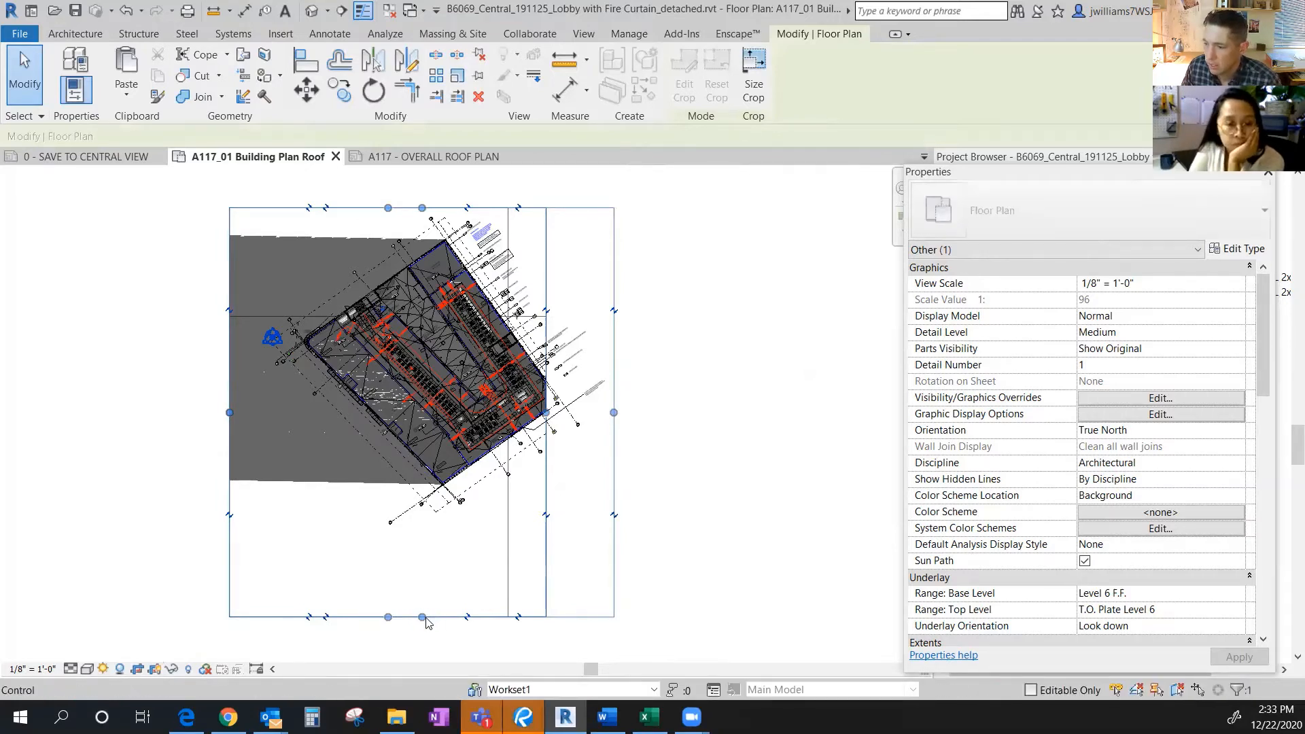
{"action": "left_click_drag", "start_coordinate": [428, 596], "coordinate": [437, 557]}
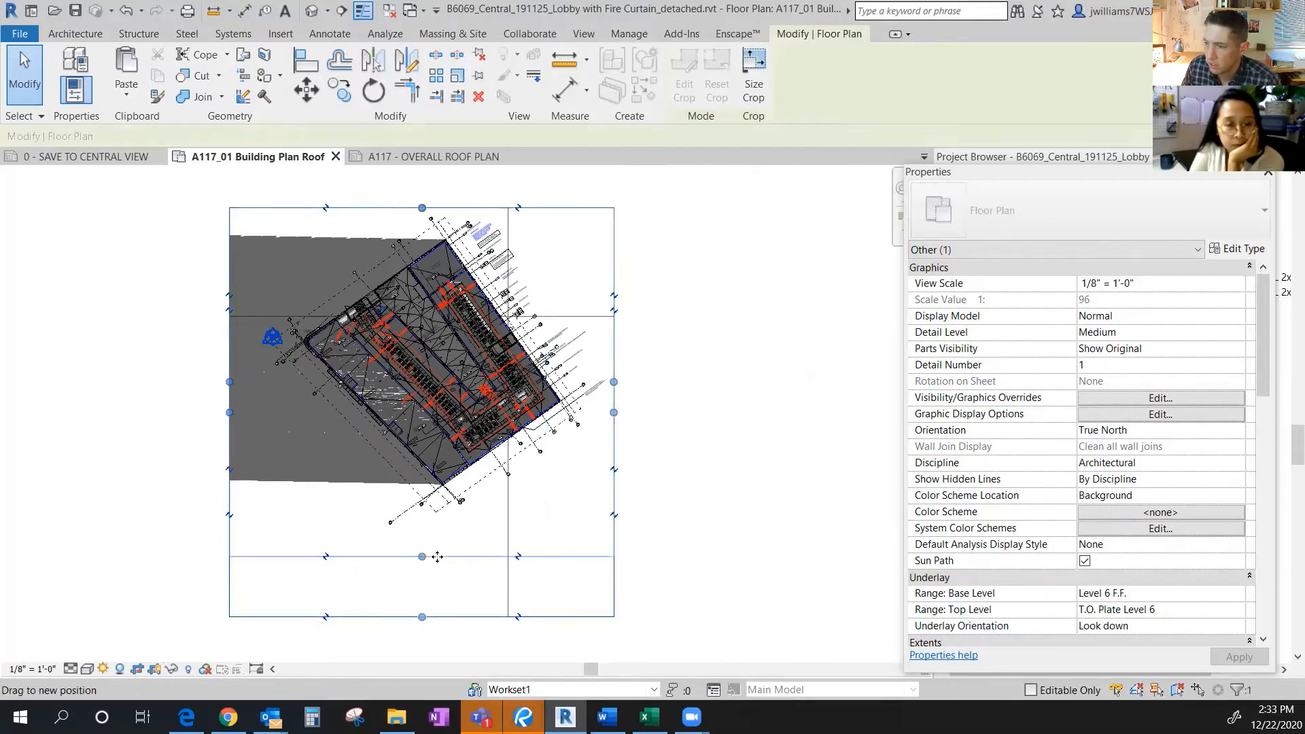
{"action": "left_click", "coordinate": [158, 670]}
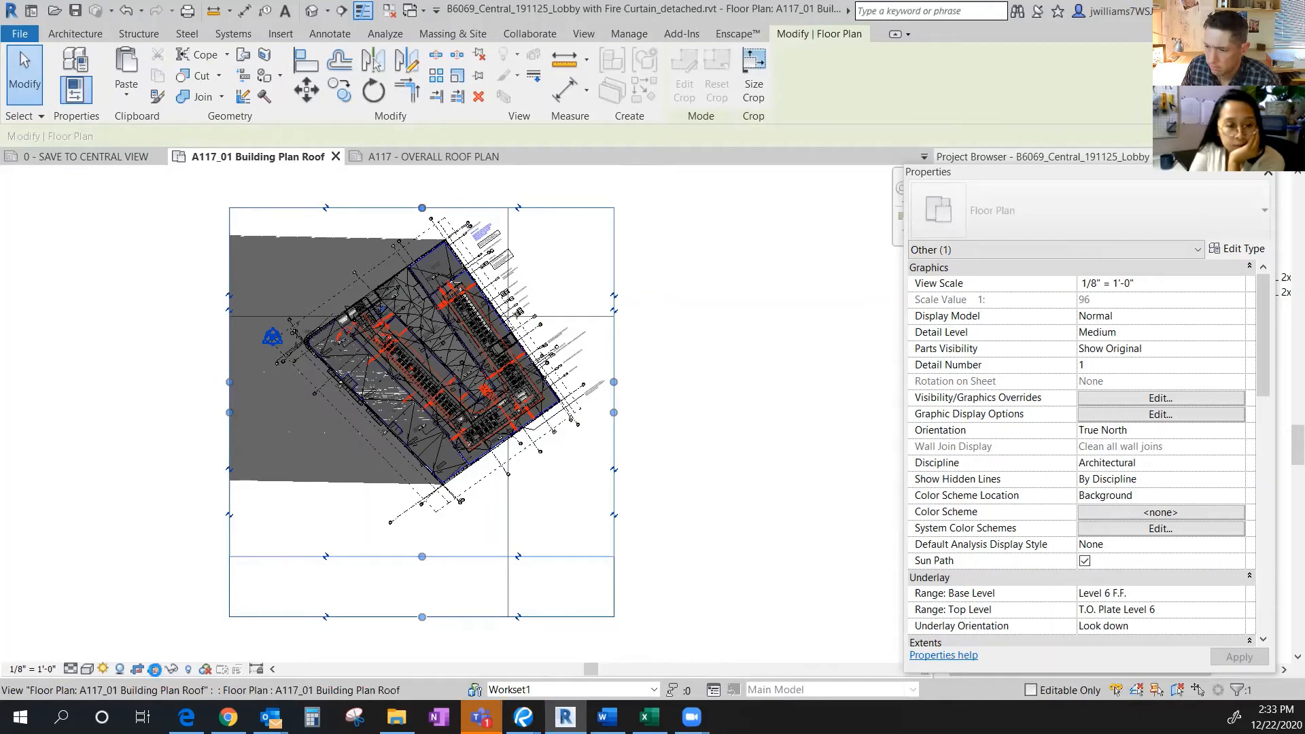
{"action": "left_click", "coordinate": [155, 670]}
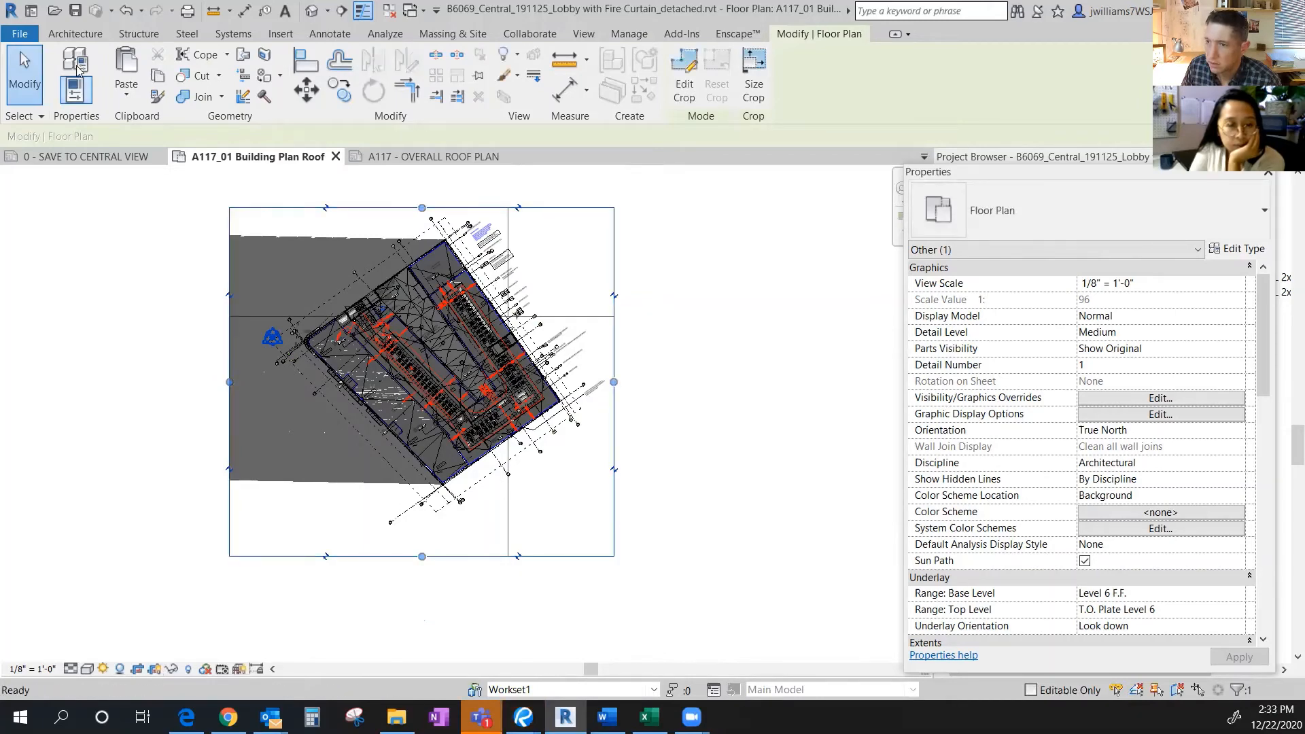
- Start a solar study animation export of all frames at 2 frames per second in Hidden Line style, including the time and date stamp
{"action": "key", "text": "alt+f"}
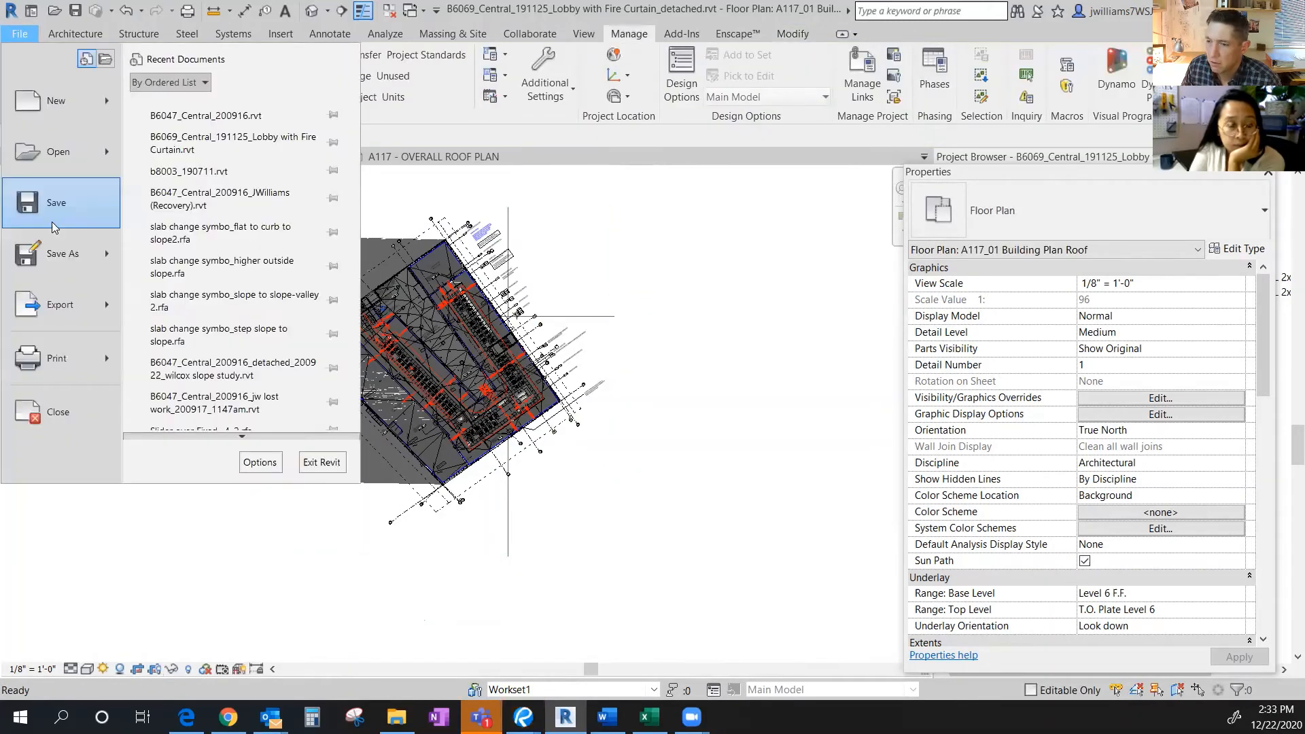
{"action": "mouse_move", "coordinate": [51, 308]}
{"action": "mouse_move", "coordinate": [237, 434]}
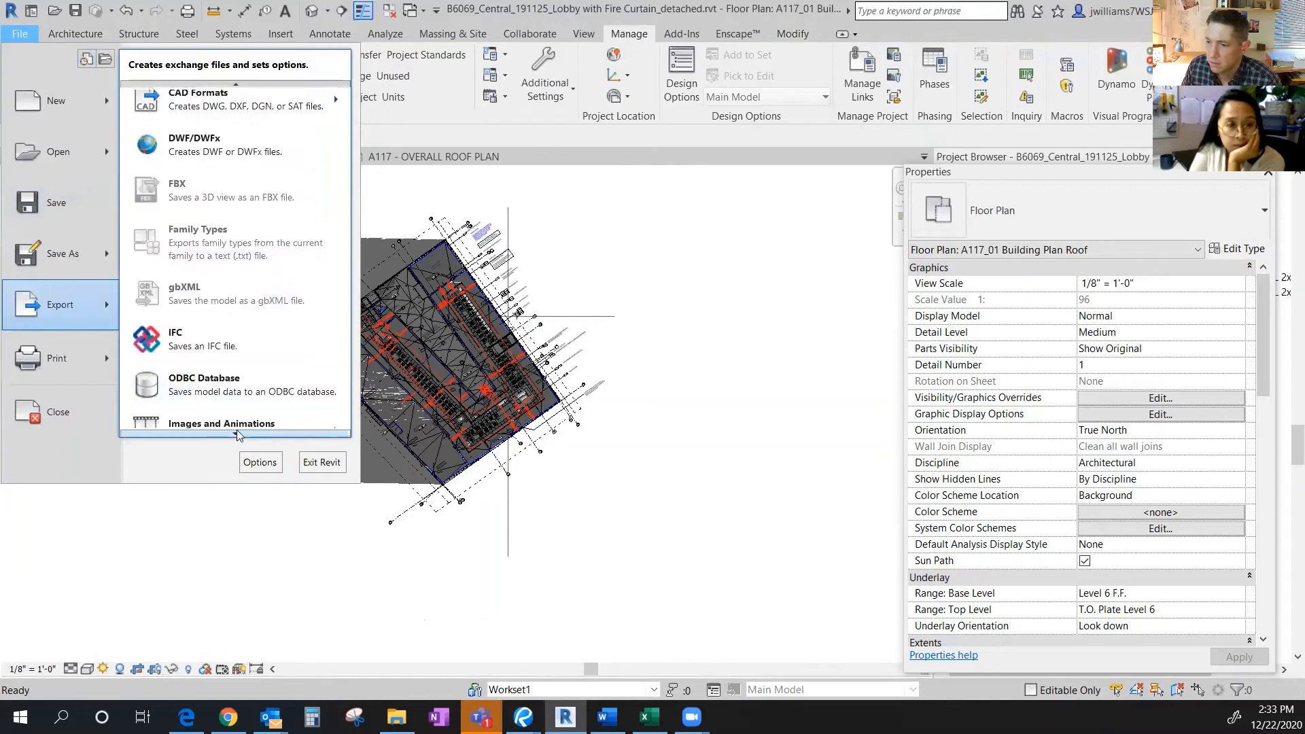
{"action": "mouse_move", "coordinate": [234, 332]}
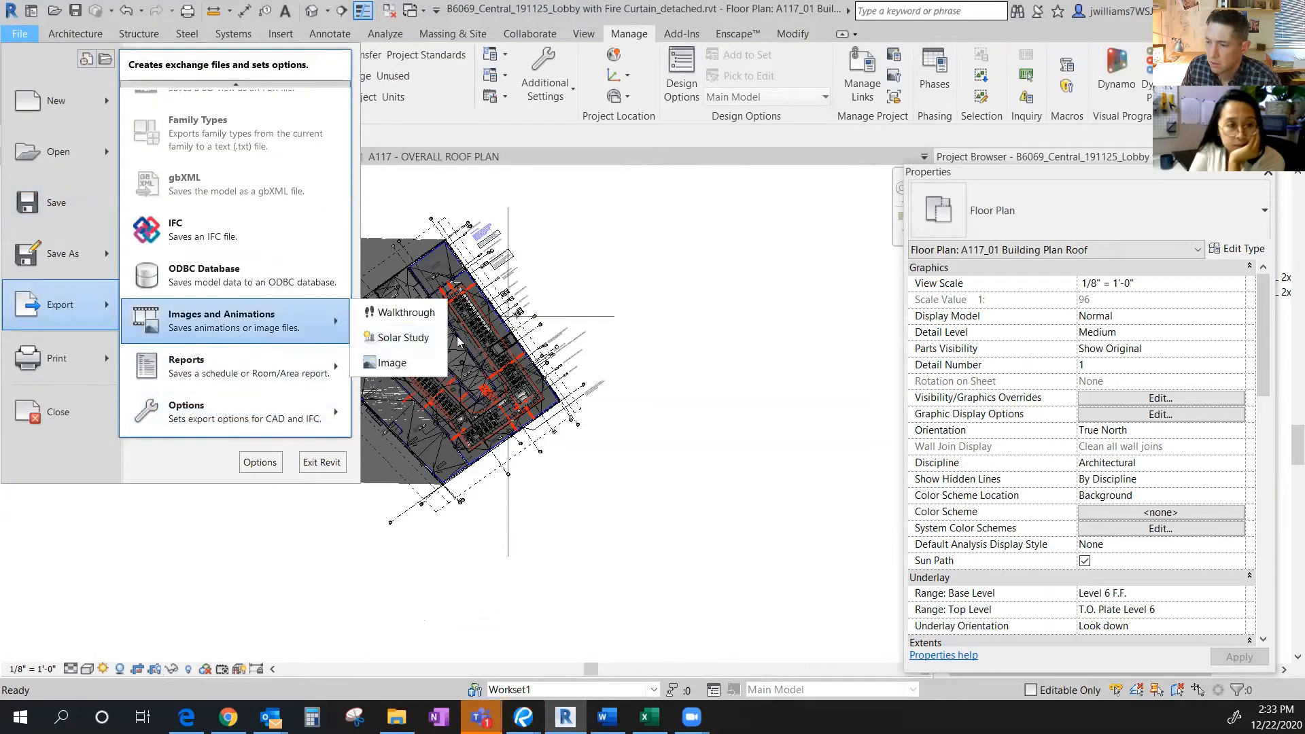
{"action": "left_click", "coordinate": [395, 333]}
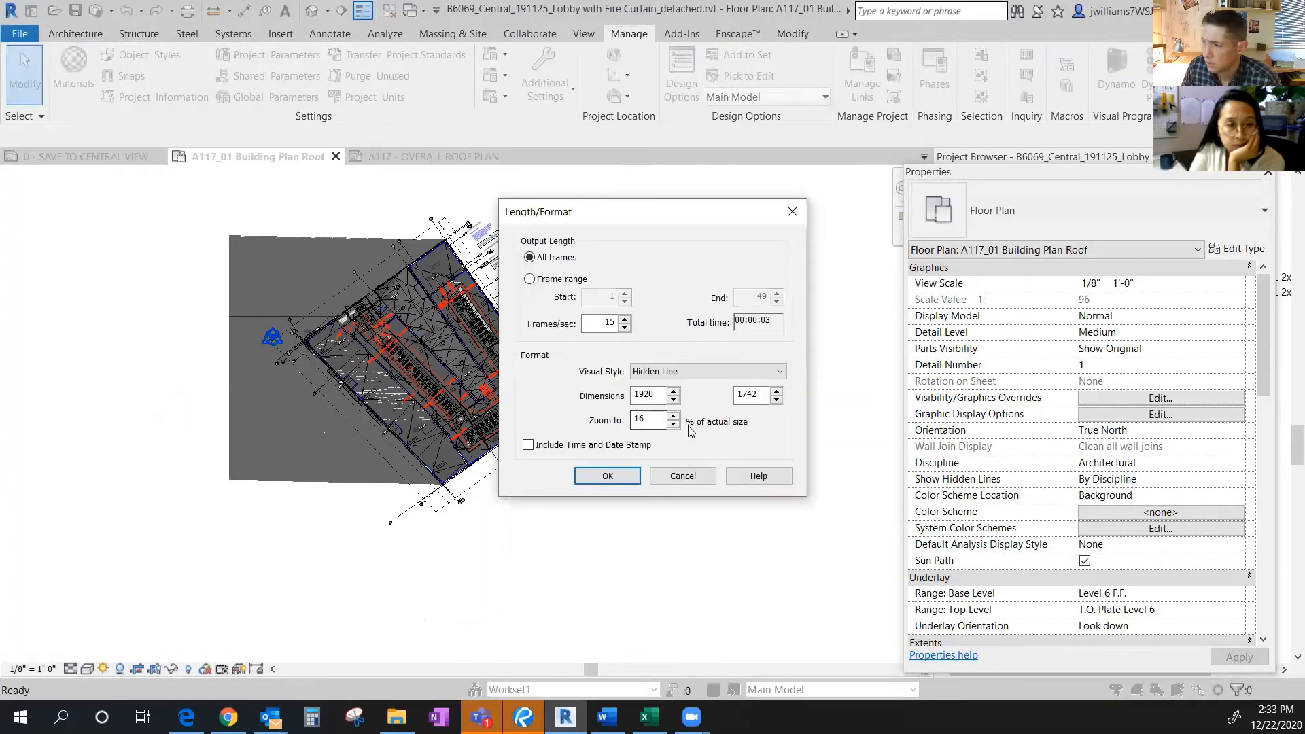
{"action": "left_click", "coordinate": [624, 327]}
{"action": "left_click", "coordinate": [624, 328]}
{"action": "left_click", "coordinate": [624, 328]}
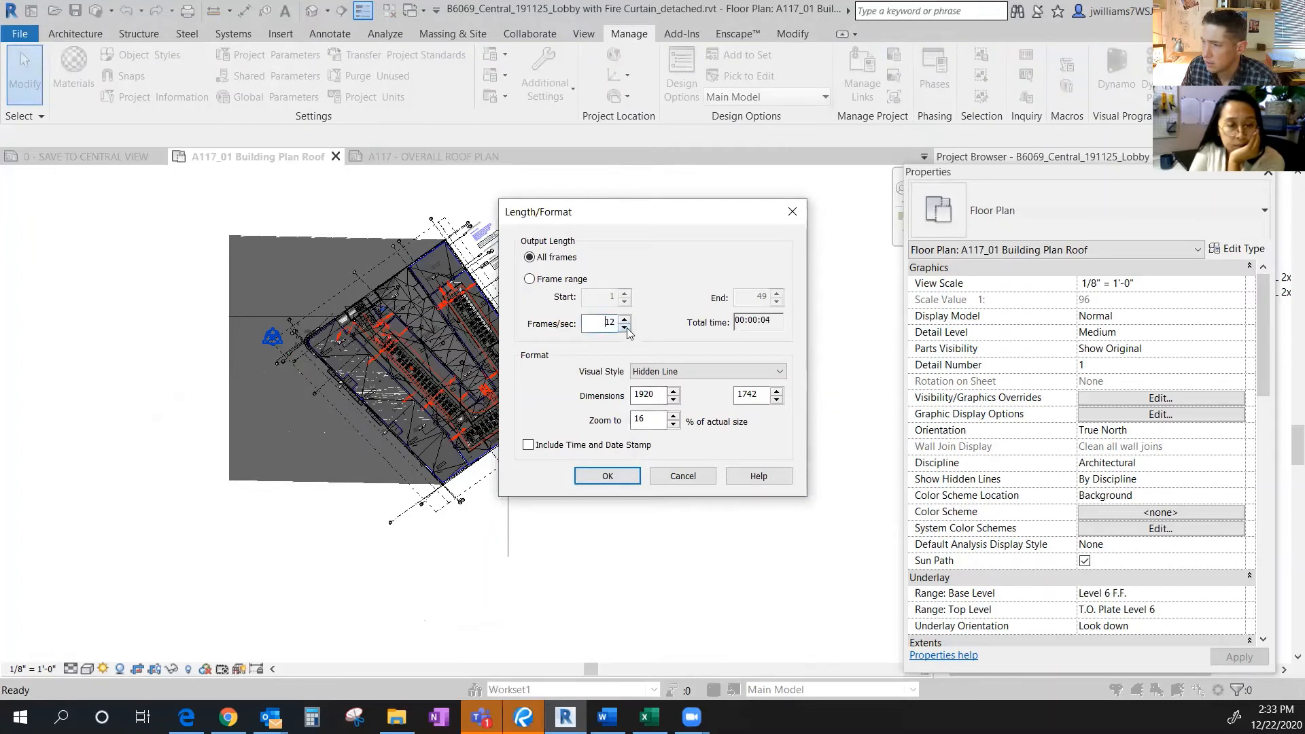
{"action": "left_click", "coordinate": [624, 328]}
{"action": "left_click", "coordinate": [624, 328]}
{"action": "left_click", "coordinate": [624, 327]}
{"action": "left_click", "coordinate": [624, 327]}
{"action": "left_click", "coordinate": [625, 327]}
{"action": "left_click", "coordinate": [625, 328]}
{"action": "left_click", "coordinate": [625, 327]}
{"action": "left_click", "coordinate": [626, 328]}
{"action": "left_click", "coordinate": [625, 328]}
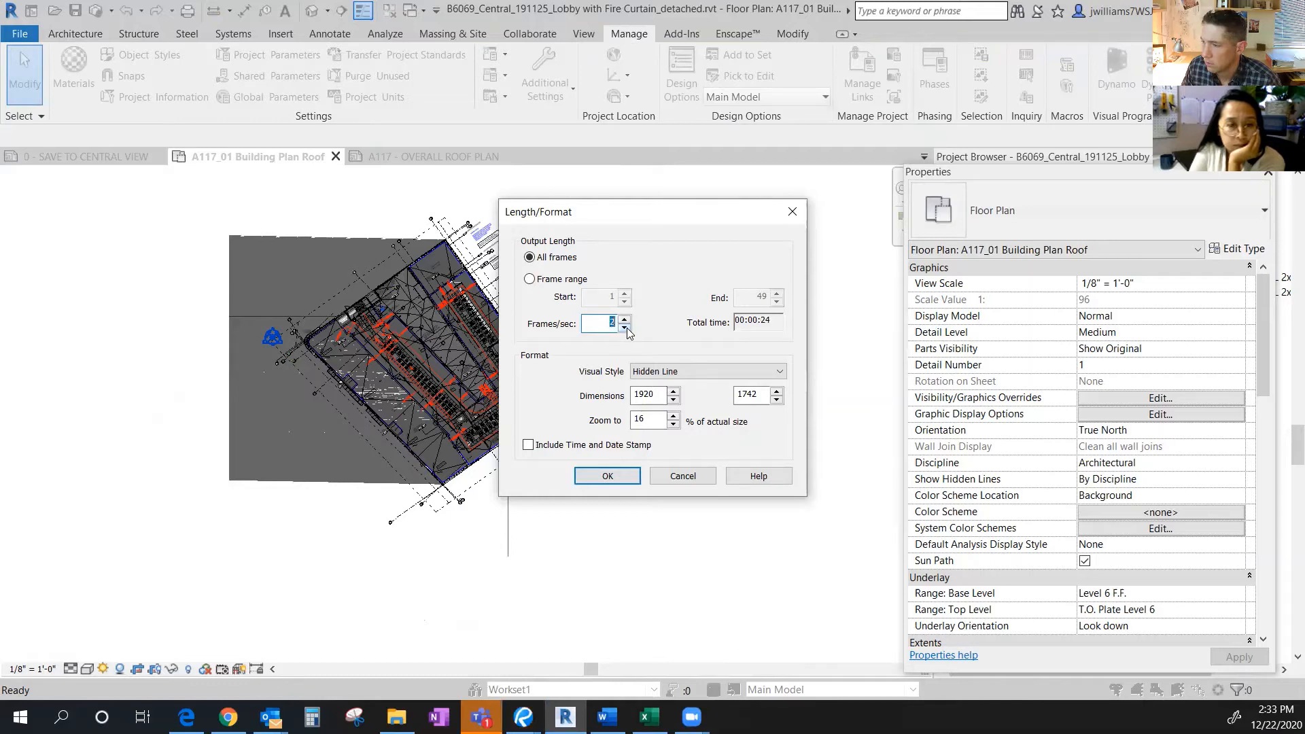
{"action": "left_click", "coordinate": [530, 445]}
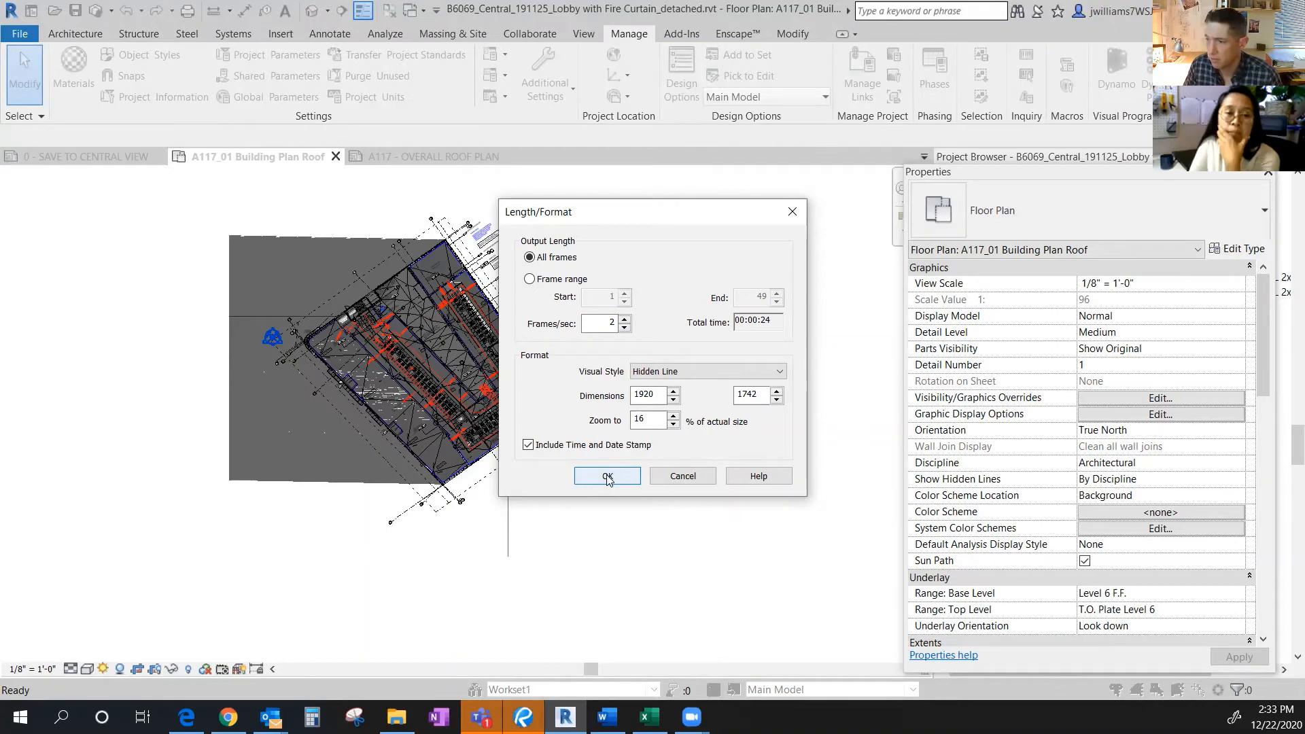
{"action": "left_click", "coordinate": [576, 474]}
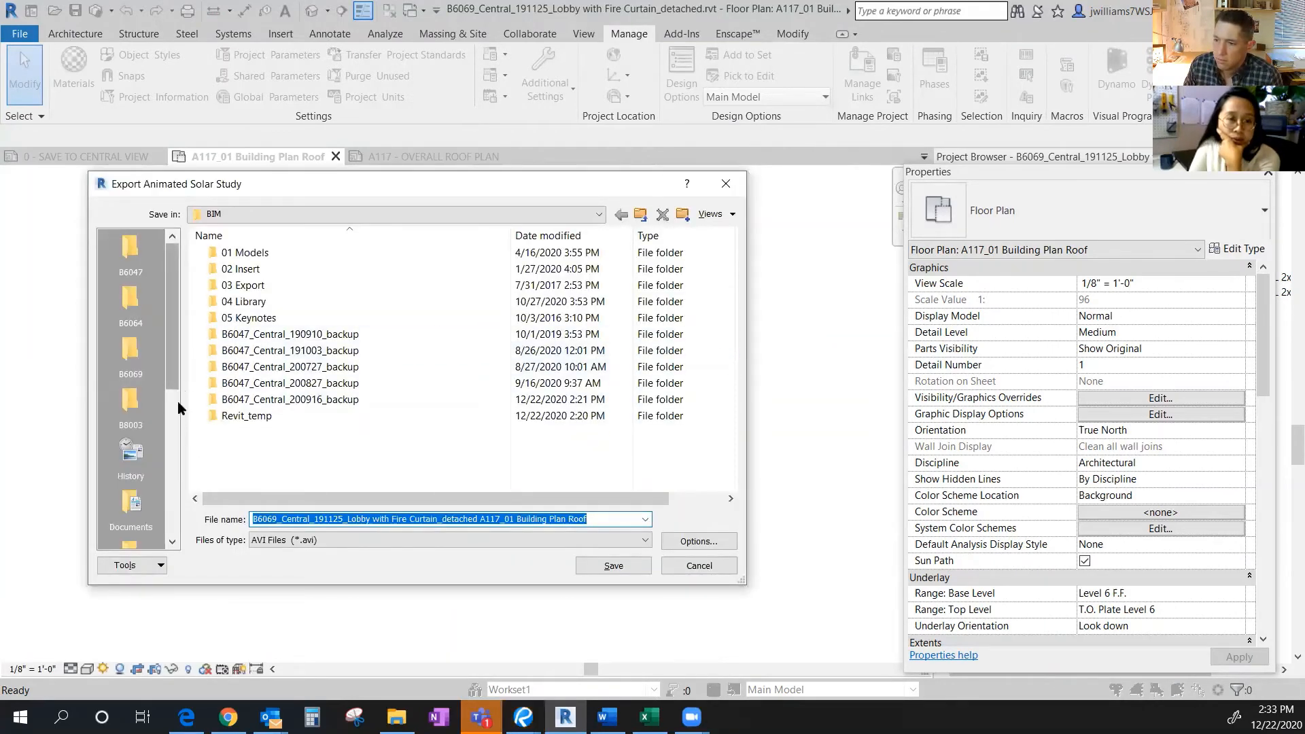
- Set the export location to the B6069.03.A-OUT folder, inside B6069 GEN, B6069.03-Correspondence and B6069.03.A-Owner
{"action": "left_click_drag", "start_coordinate": [177, 401], "coordinate": [177, 481]}
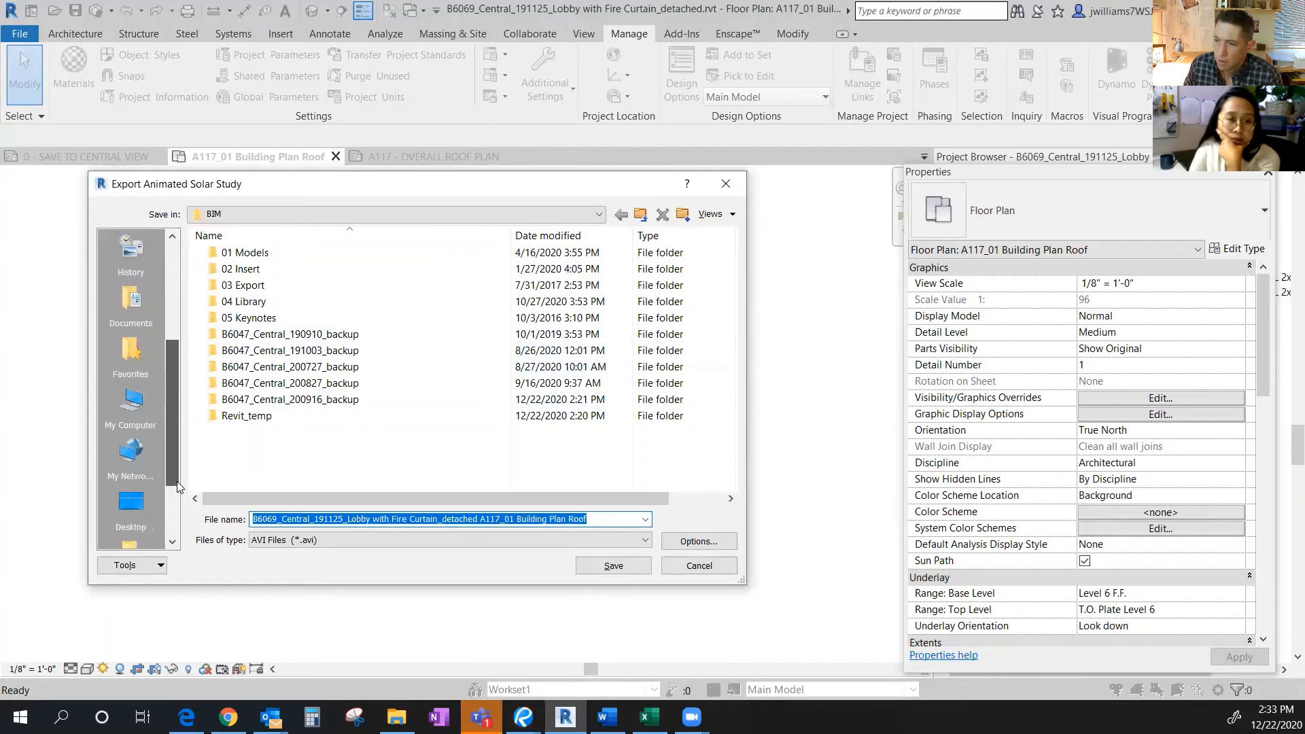
{"action": "scroll", "coordinate": [149, 450], "scroll_direction": "down", "scroll_amount": 2}
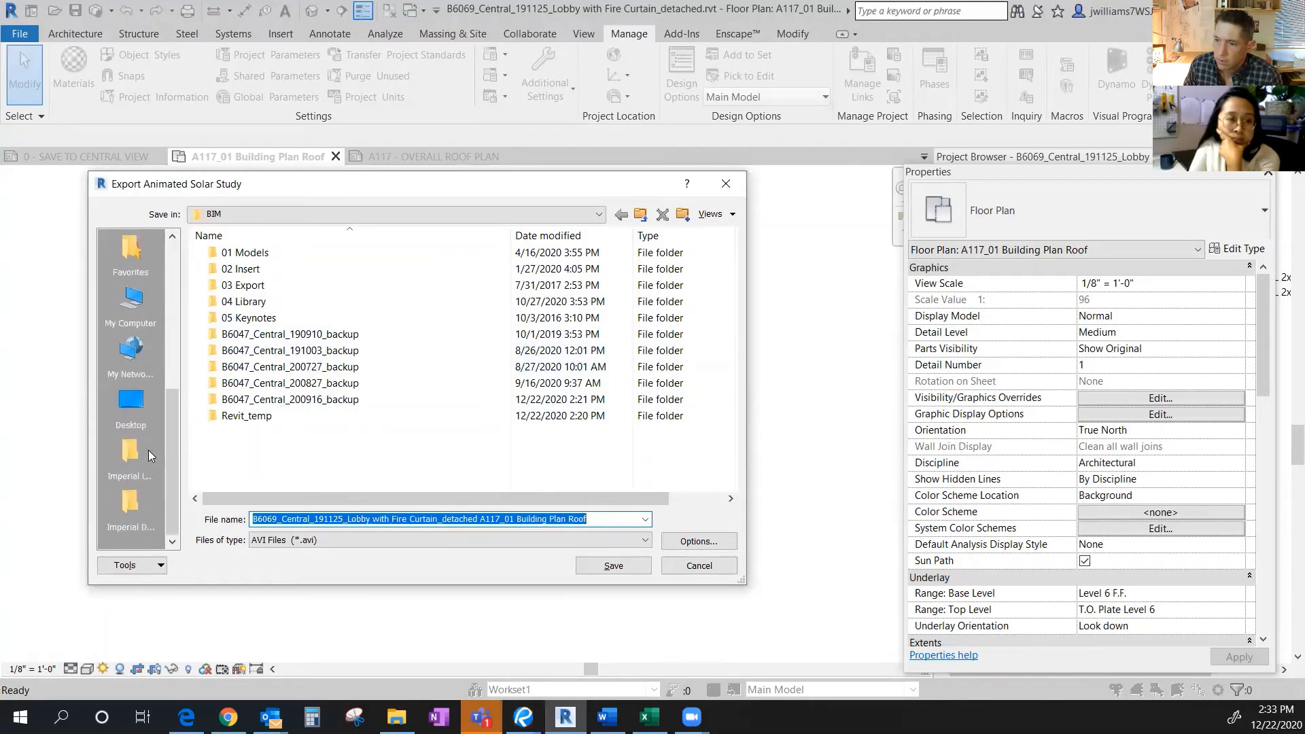
{"action": "scroll", "coordinate": [152, 465], "scroll_direction": "up", "scroll_amount": 1}
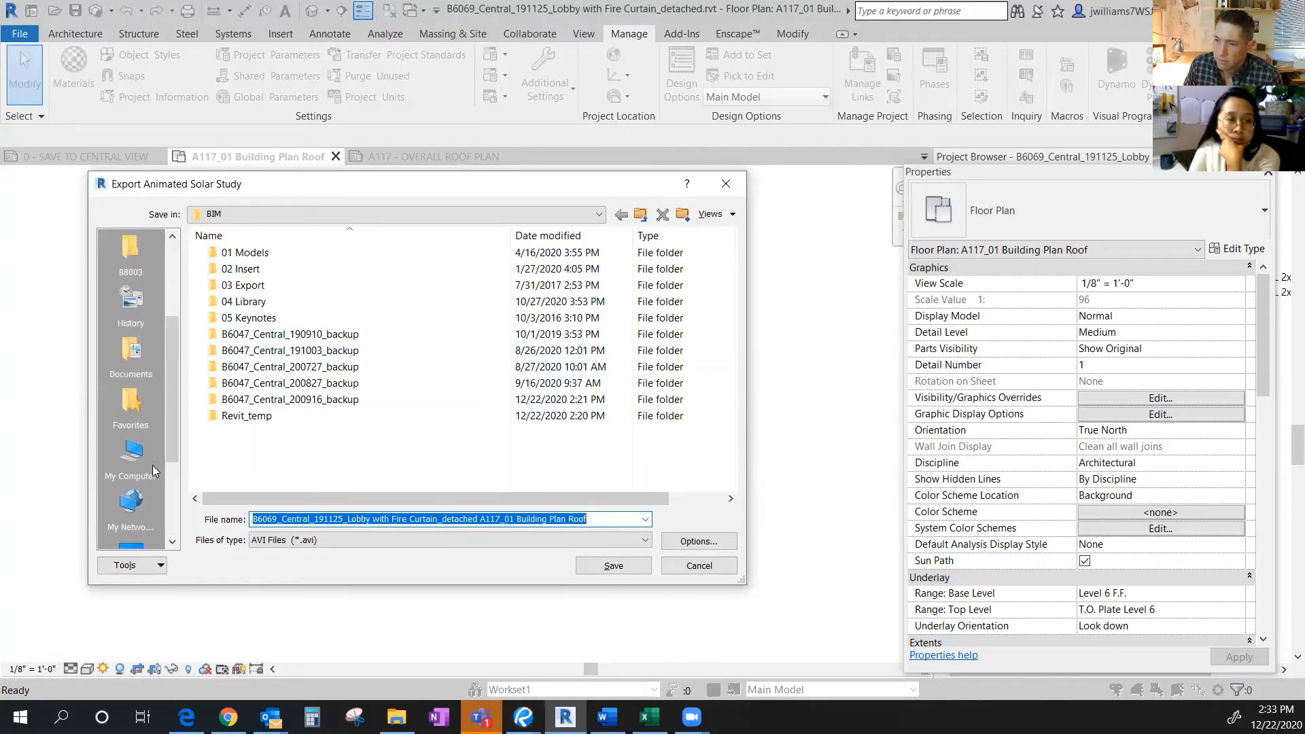
{"action": "scroll", "coordinate": [153, 465], "scroll_direction": "up", "scroll_amount": 1}
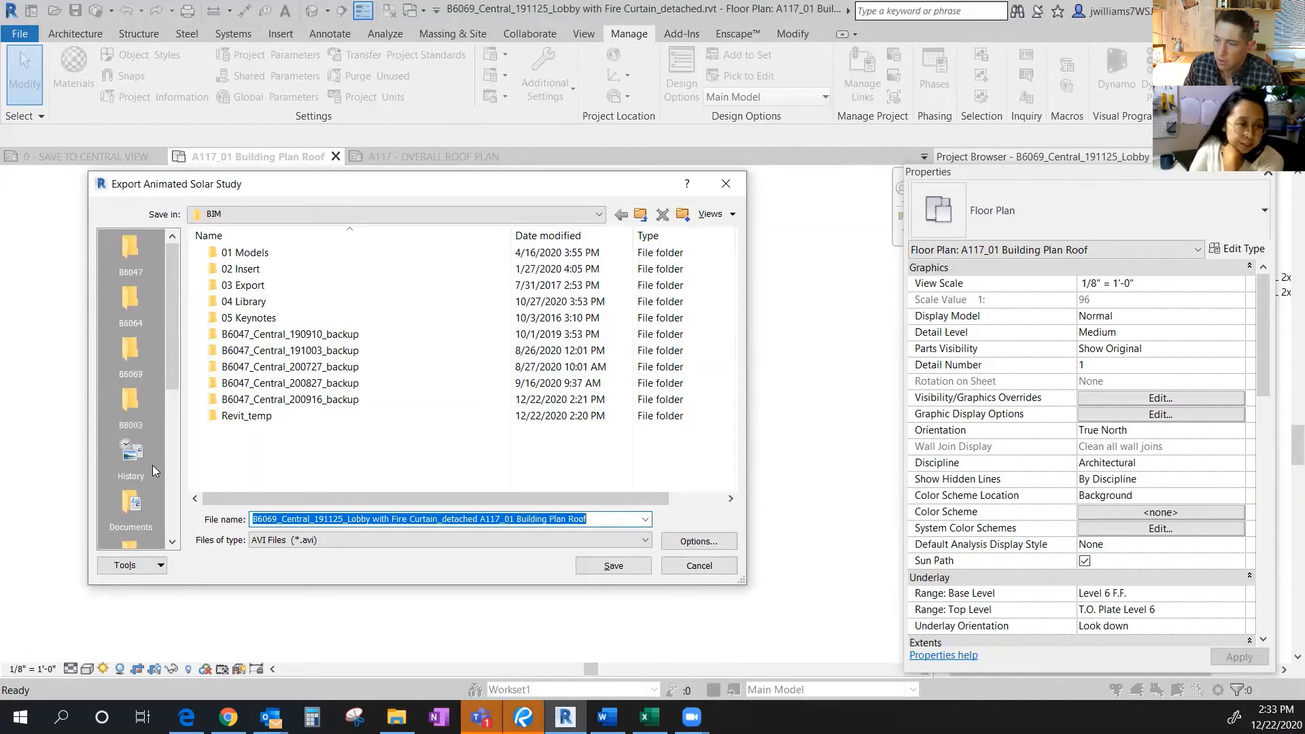
{"action": "left_click", "coordinate": [138, 347]}
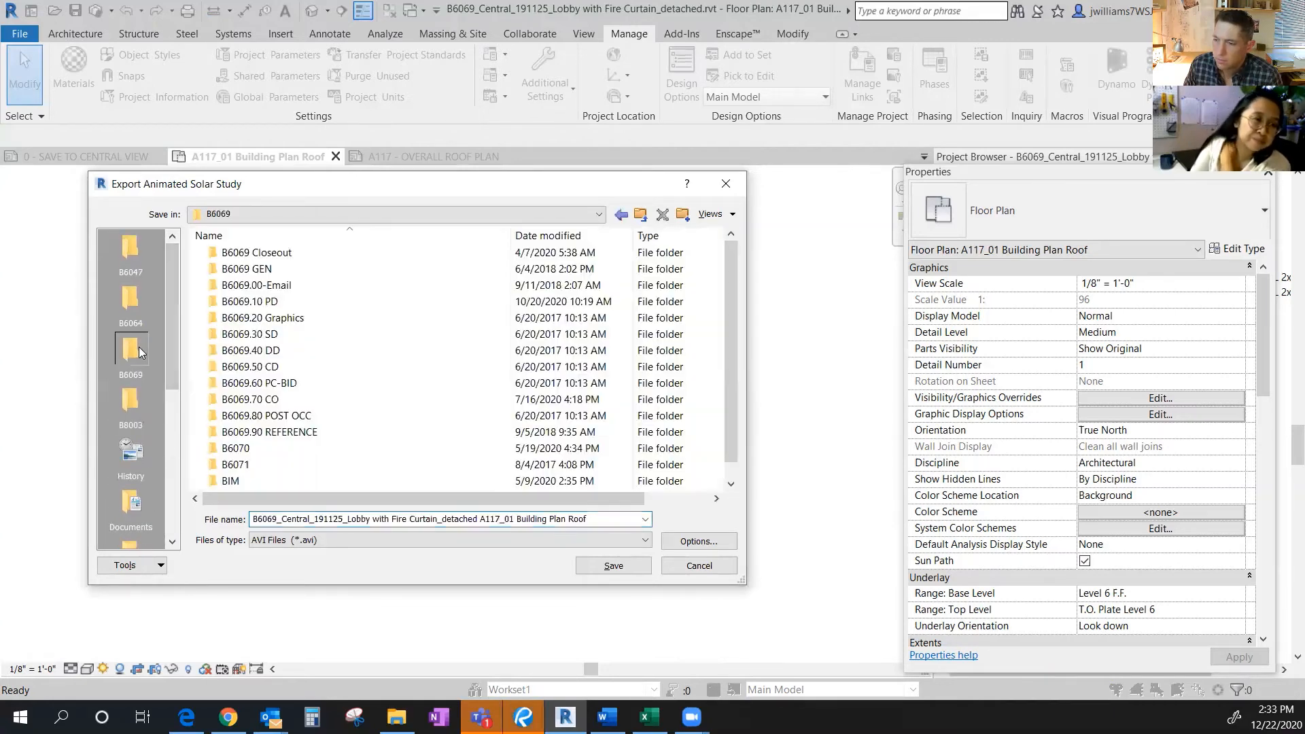
{"action": "double_click", "coordinate": [268, 272]}
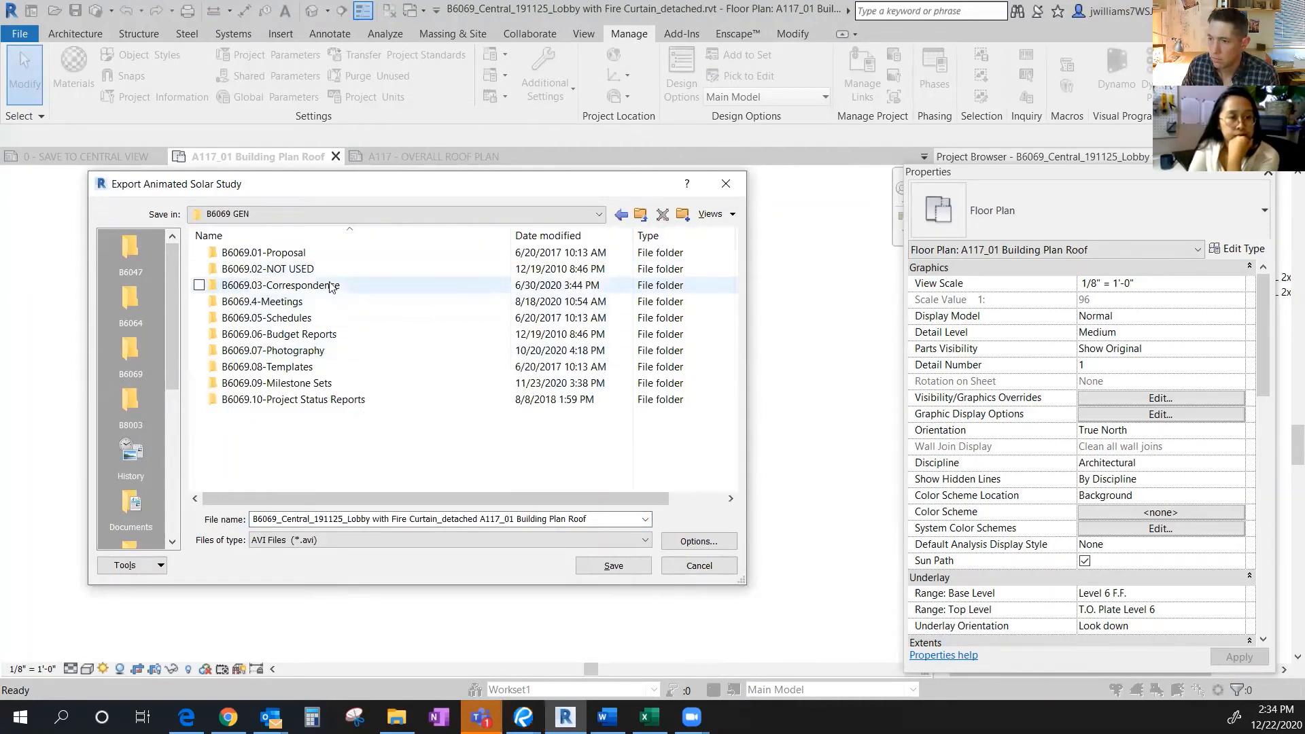
{"action": "double_click", "coordinate": [330, 286]}
{"action": "double_click", "coordinate": [286, 252]}
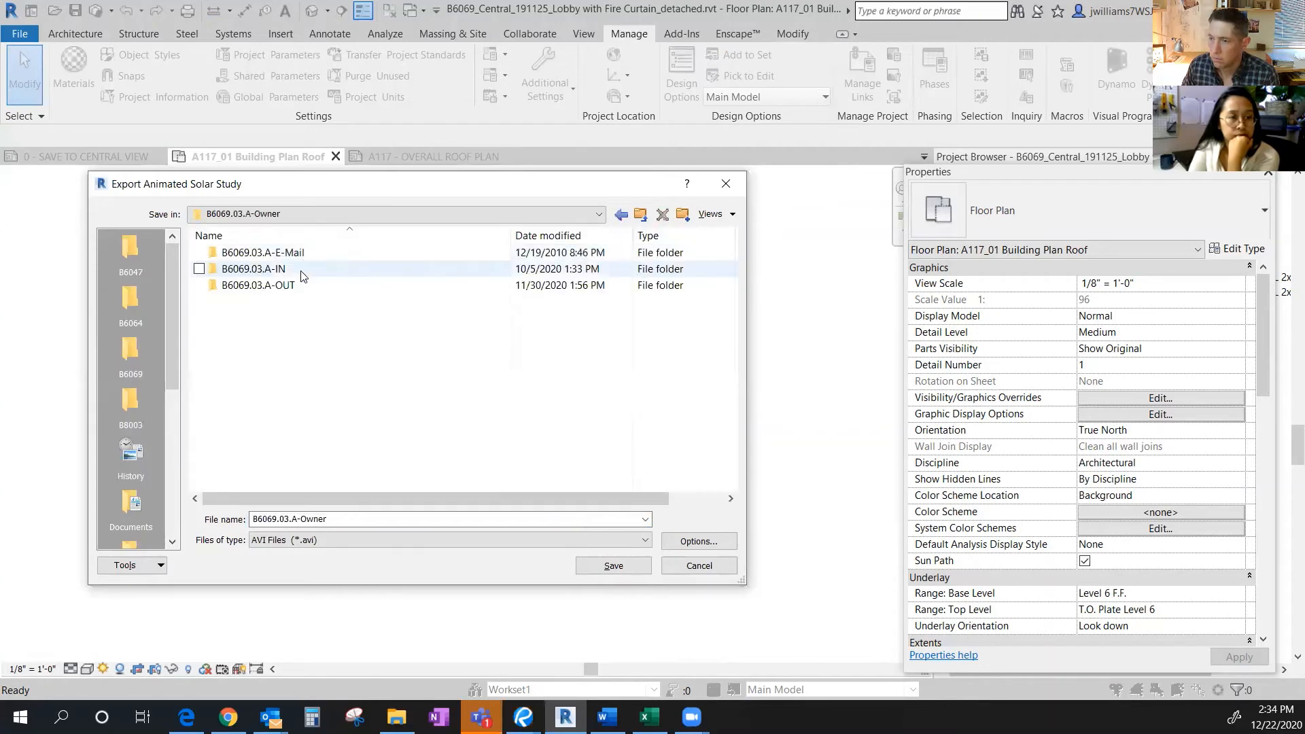
{"action": "double_click", "coordinate": [288, 285]}
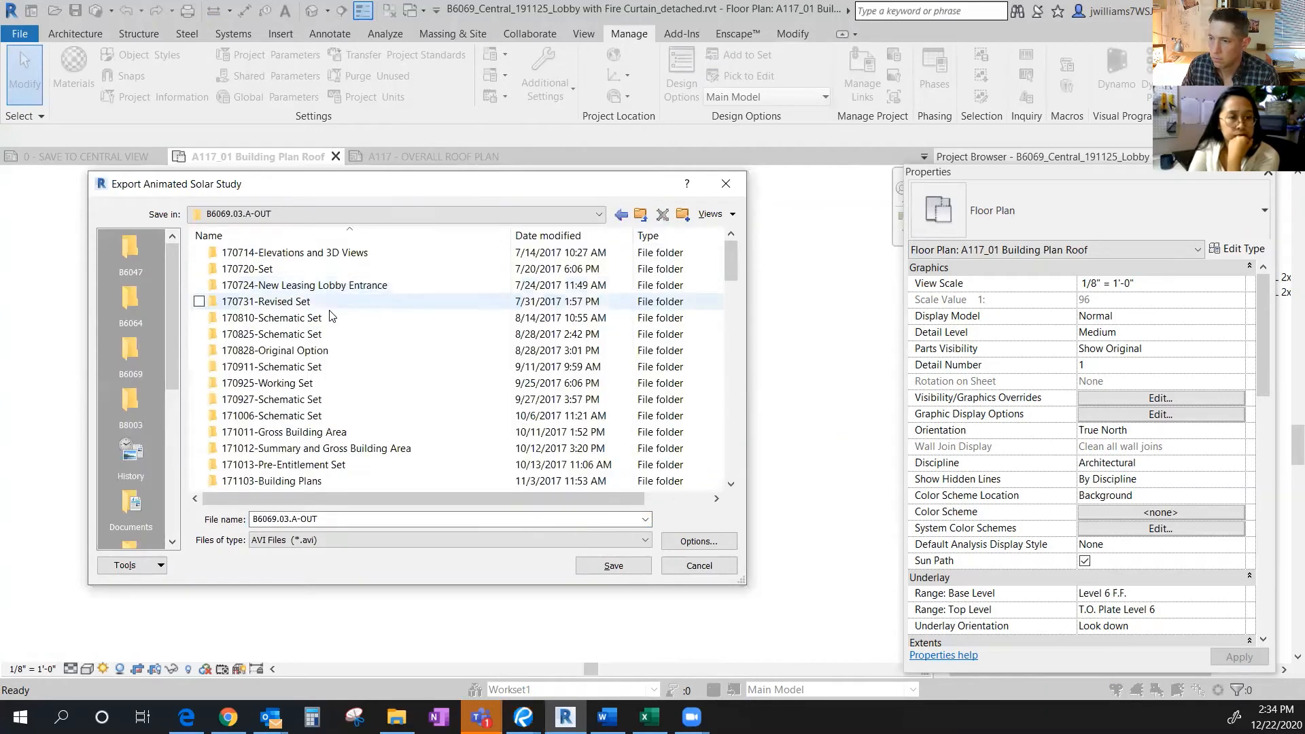
- Create a folder named 201222_sun study in B6069.03.A-OUT and open it as the save location
{"action": "left_click", "coordinate": [683, 214]}
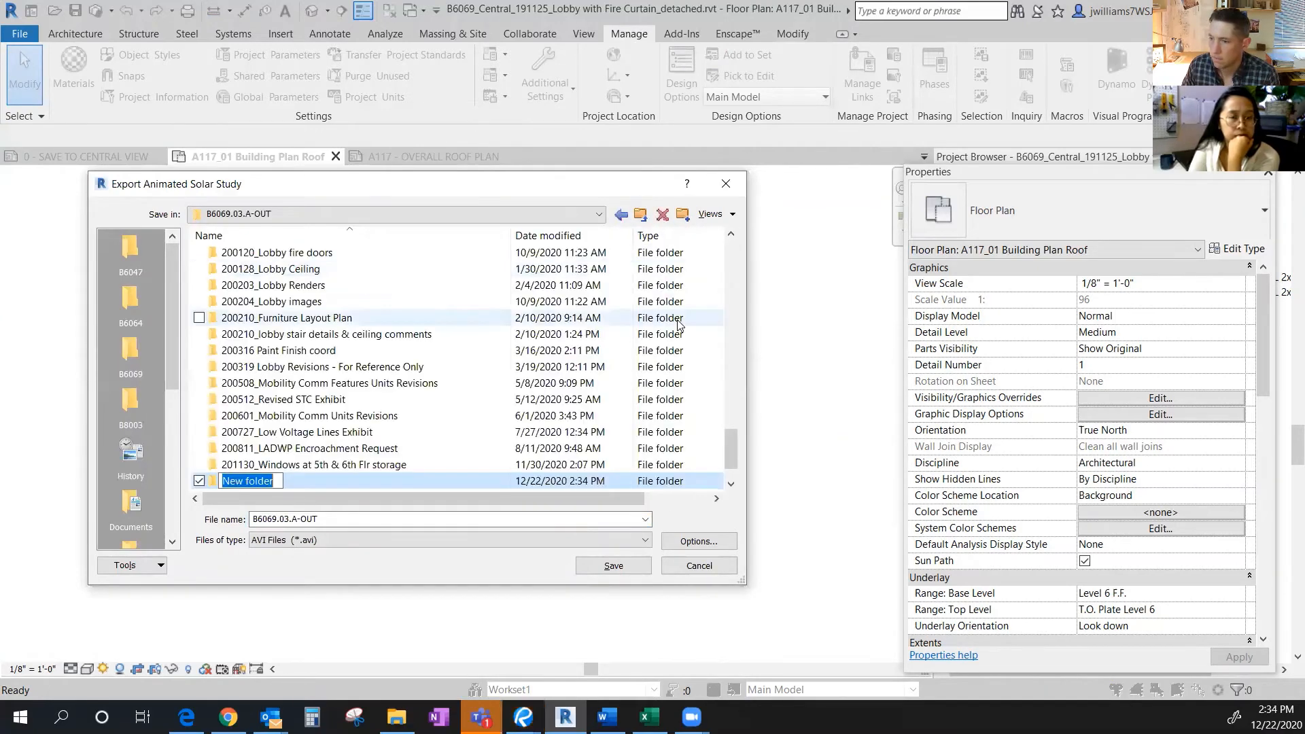
{"action": "type", "text": "20"}
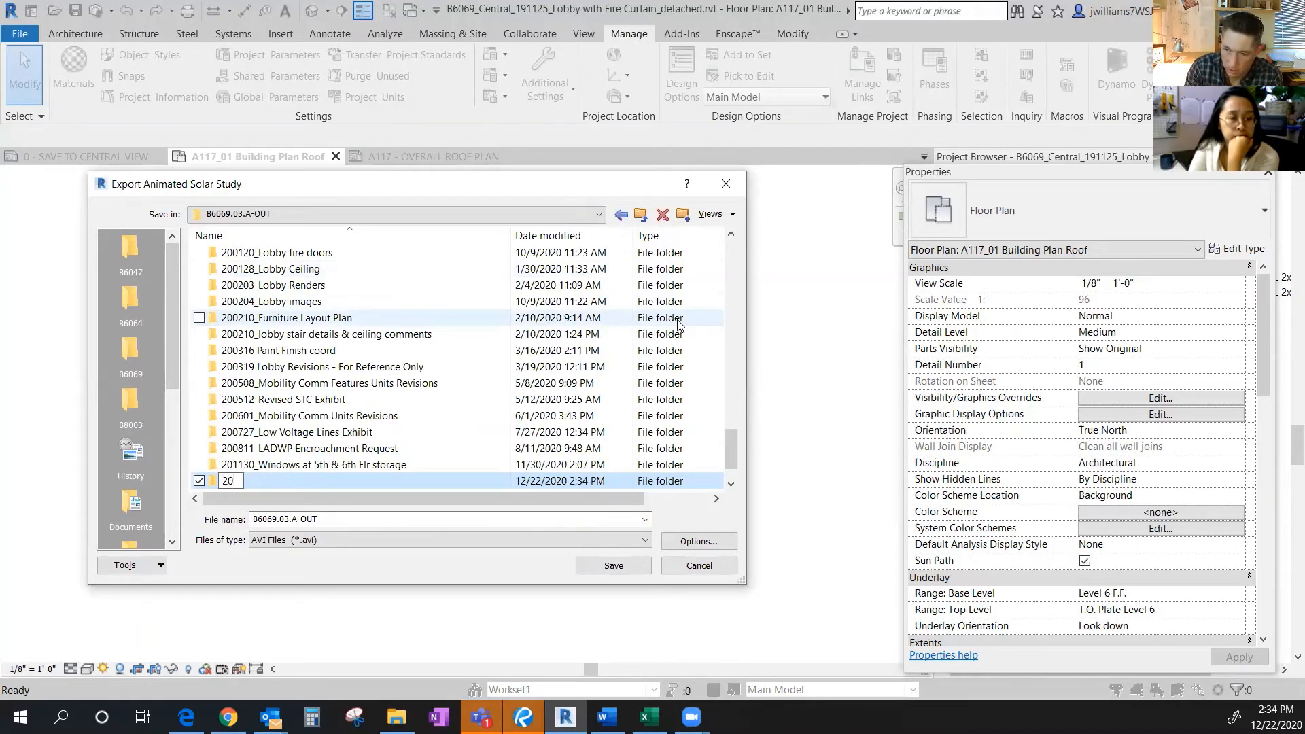
{"action": "type", "text": "12122"}
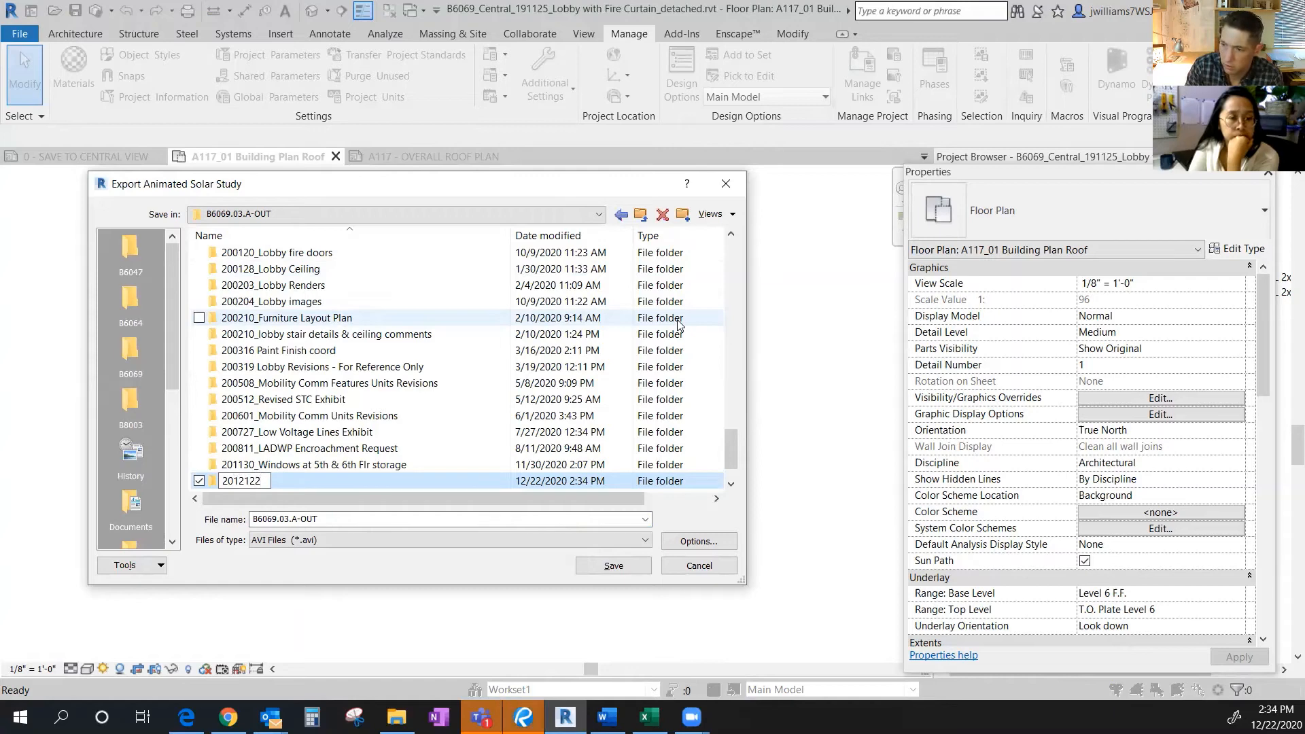
{"action": "key", "text": "BackSpace"}
{"action": "key", "text": "BackSpace"}
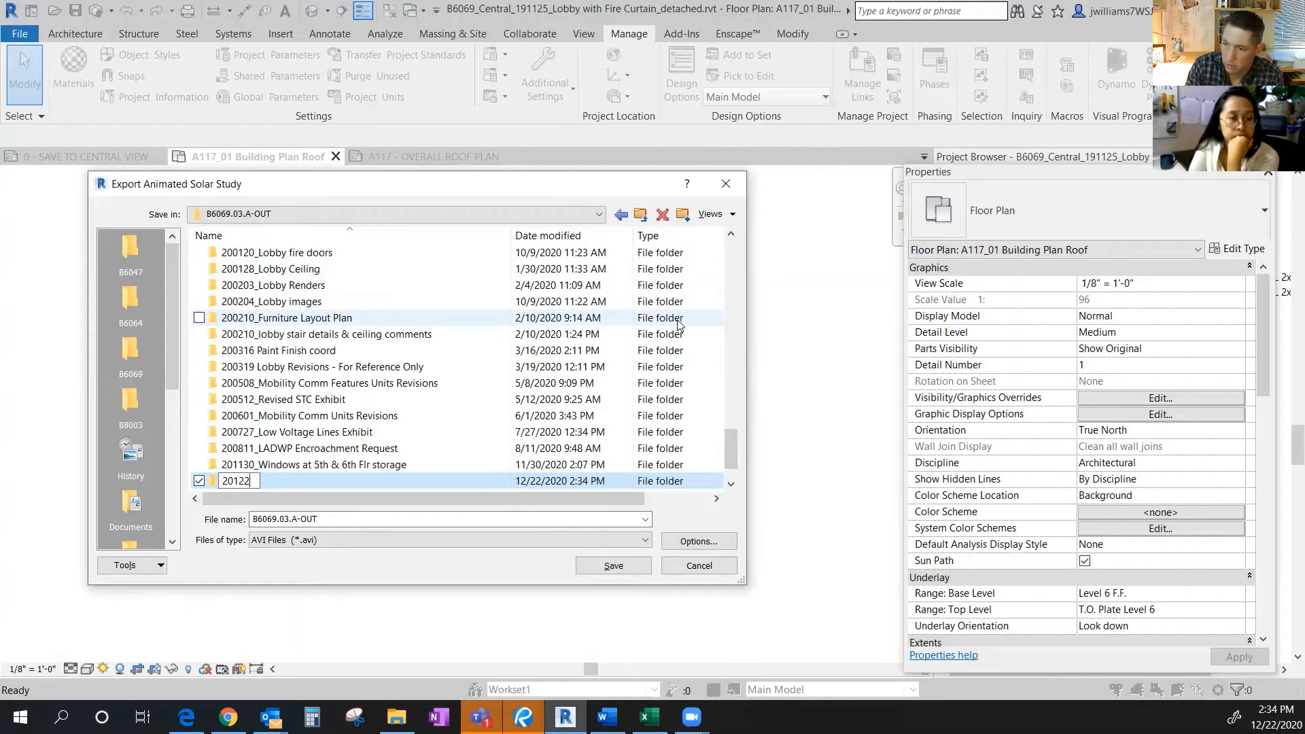
{"action": "type", "text": "2"}
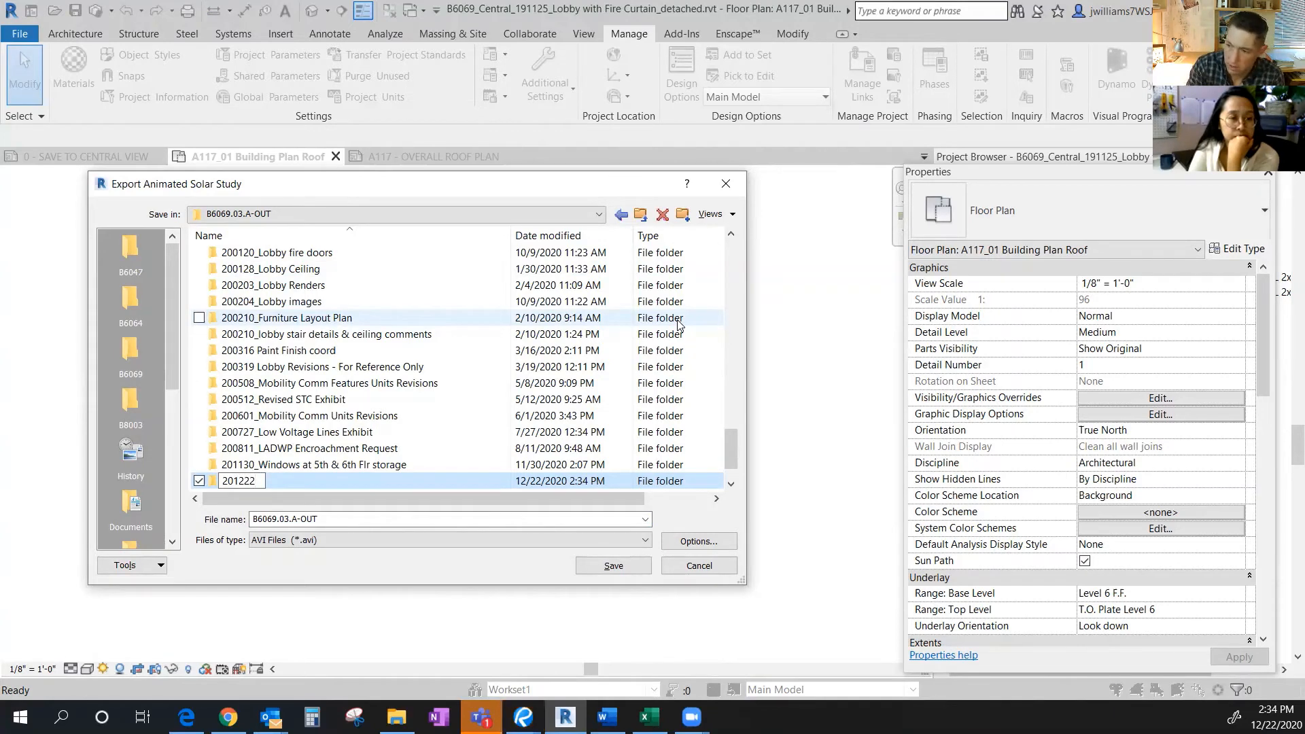
{"action": "type", "text": "_"}
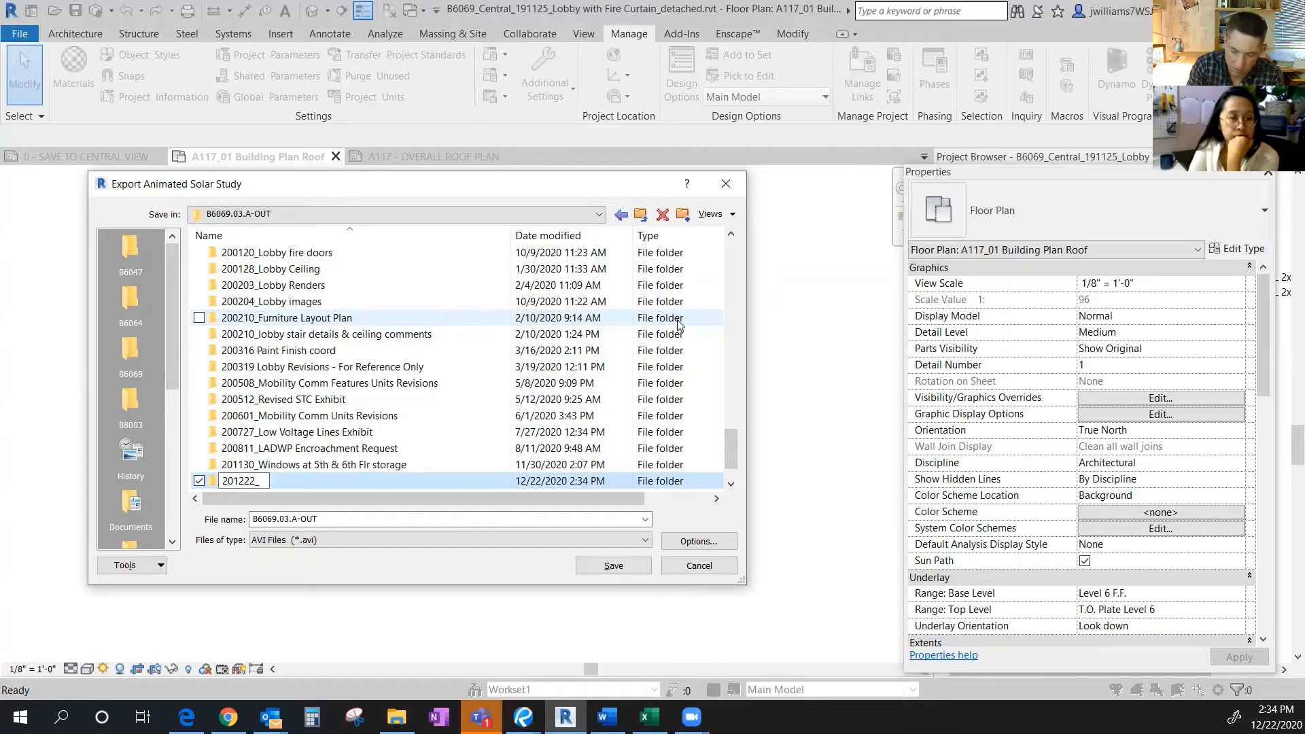
{"action": "type", "text": "sun"}
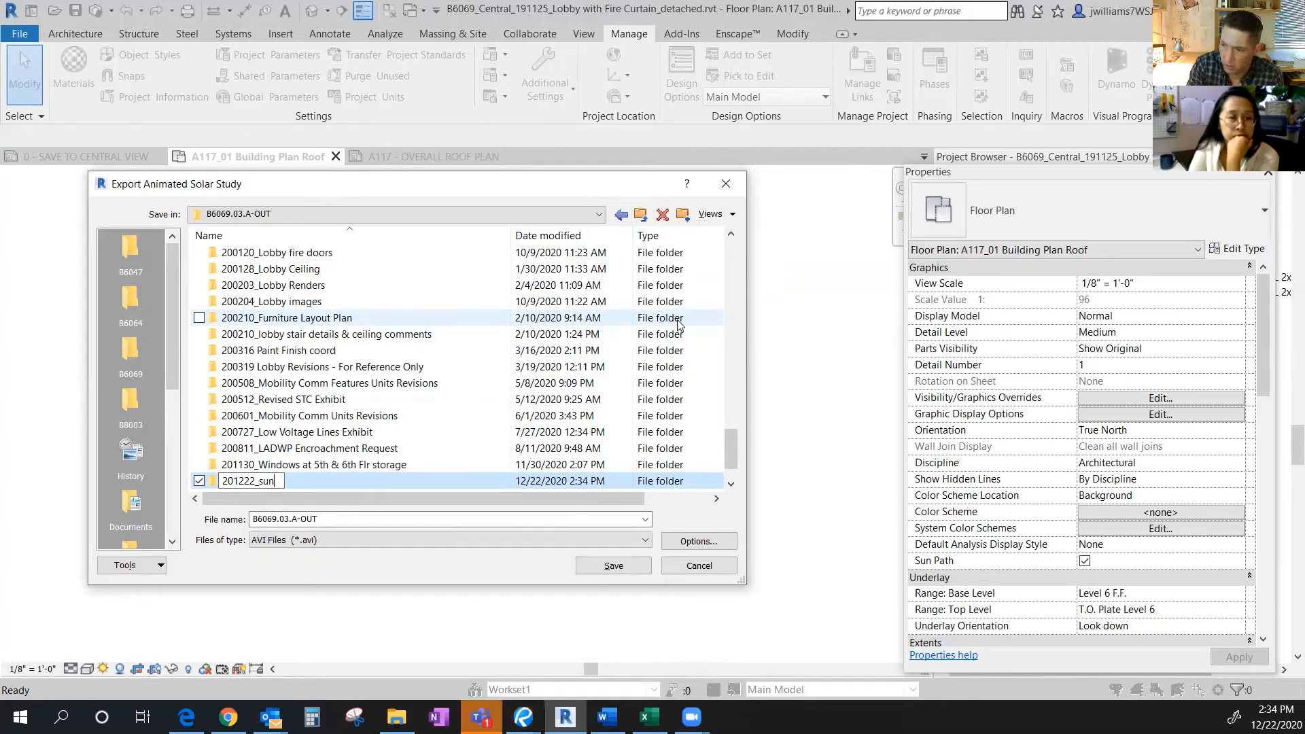
{"action": "type", "text": " study"}
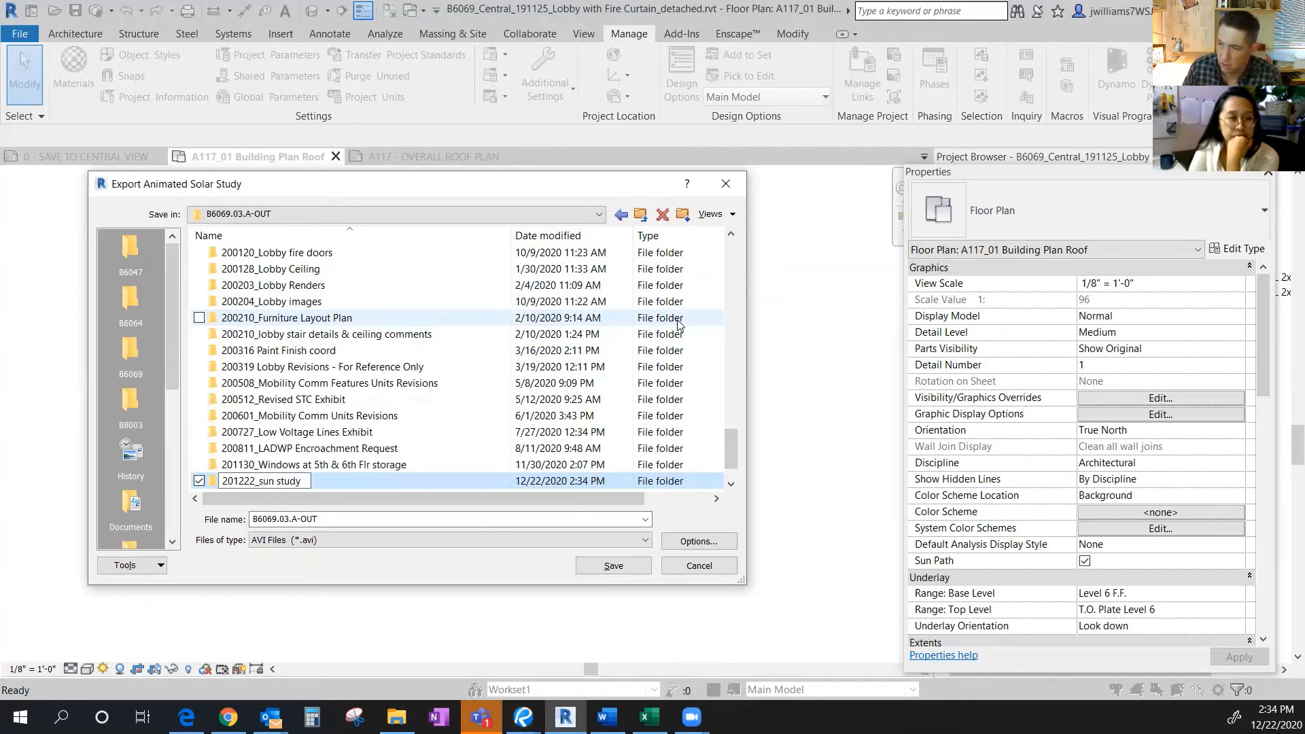
{"action": "double_click", "coordinate": [213, 482]}
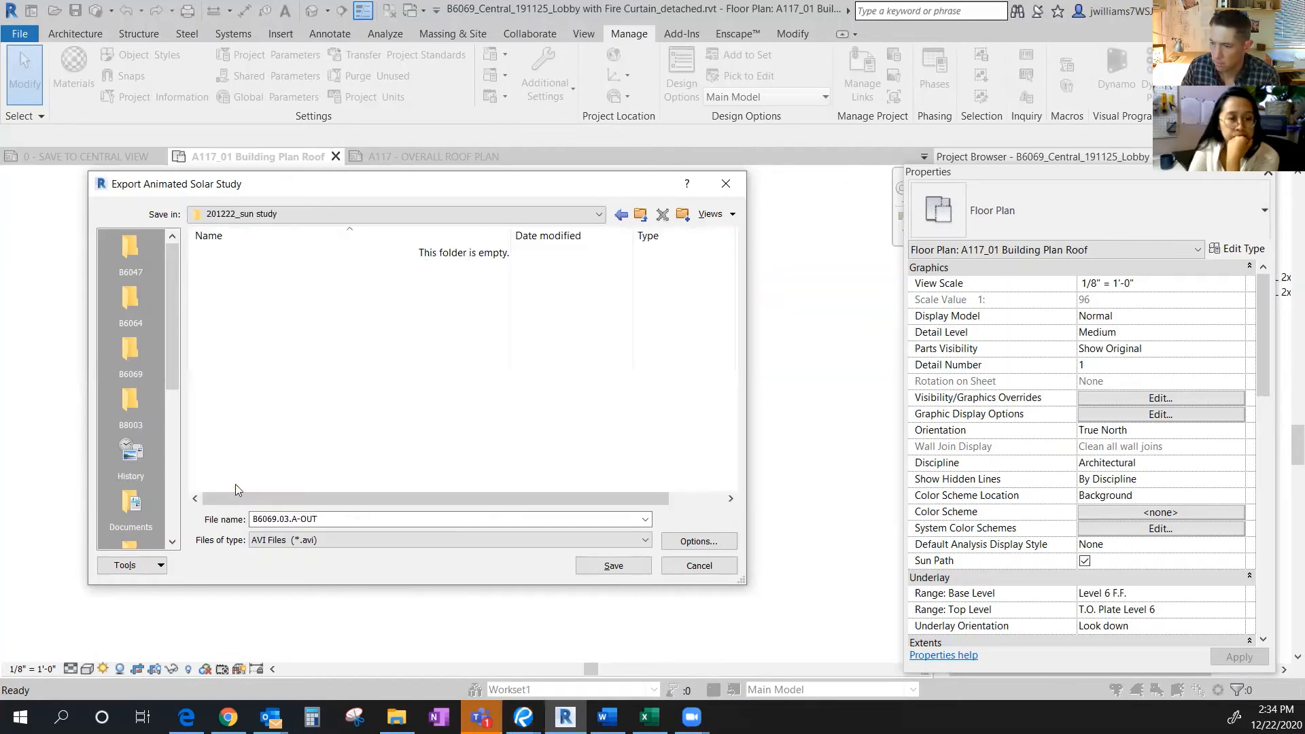
- Save the animation as AVI file Spring 3-22, keeping the length and format options and using Full Frames (Uncompressed) compression
{"action": "double_click", "coordinate": [331, 518]}
{"action": "type", "text": "Spring"}
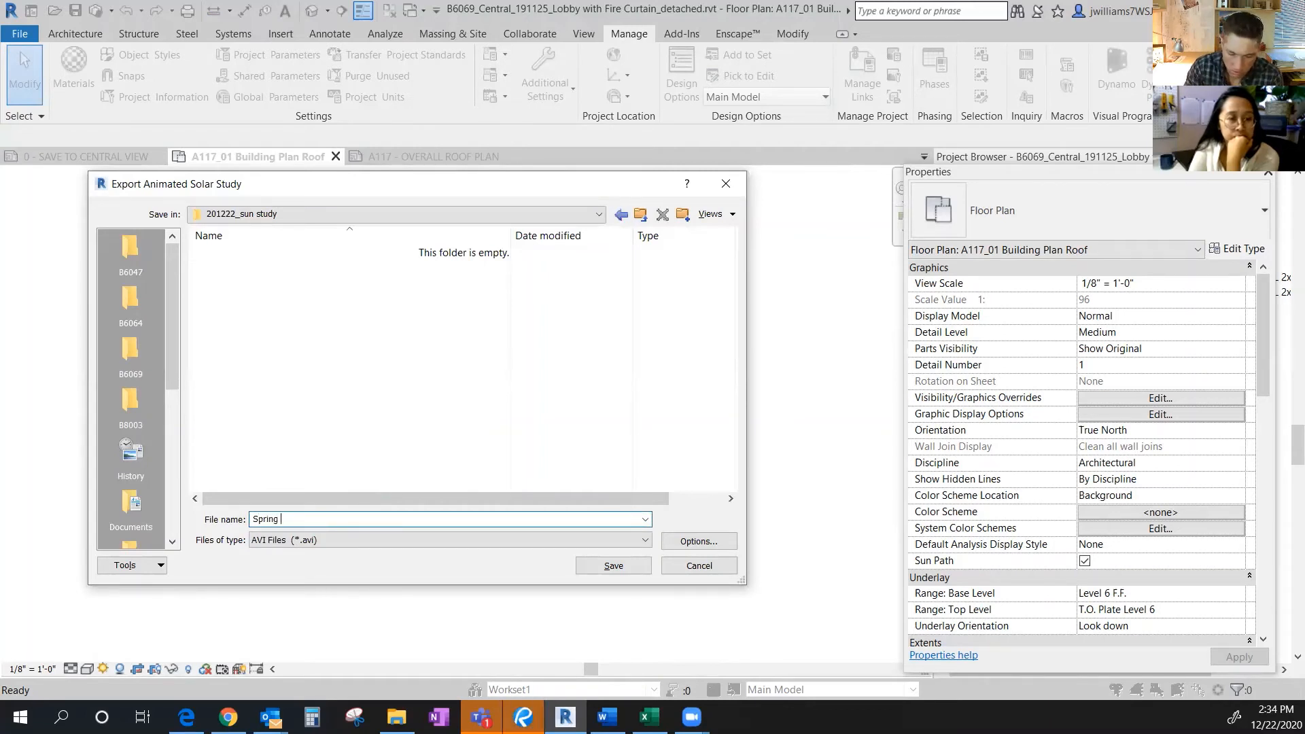
{"action": "type", "text": " 3-22"}
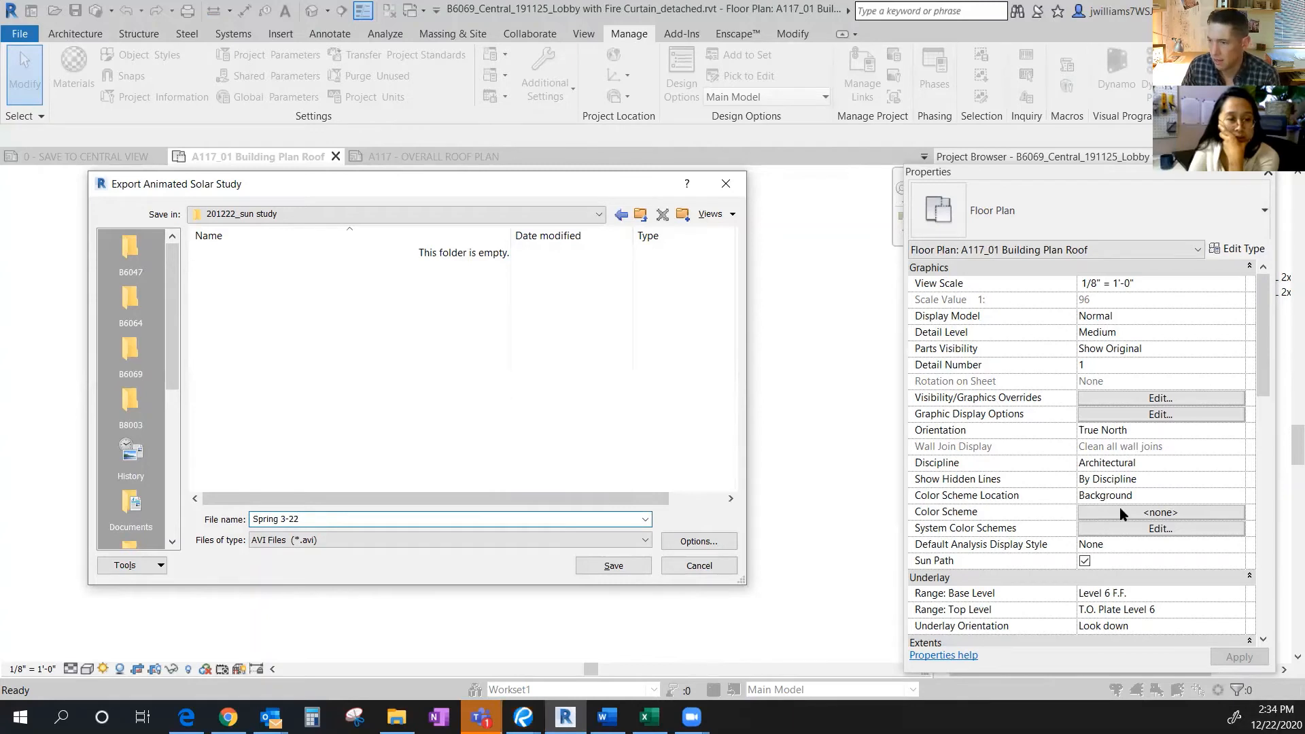
{"action": "left_click", "coordinate": [673, 544]}
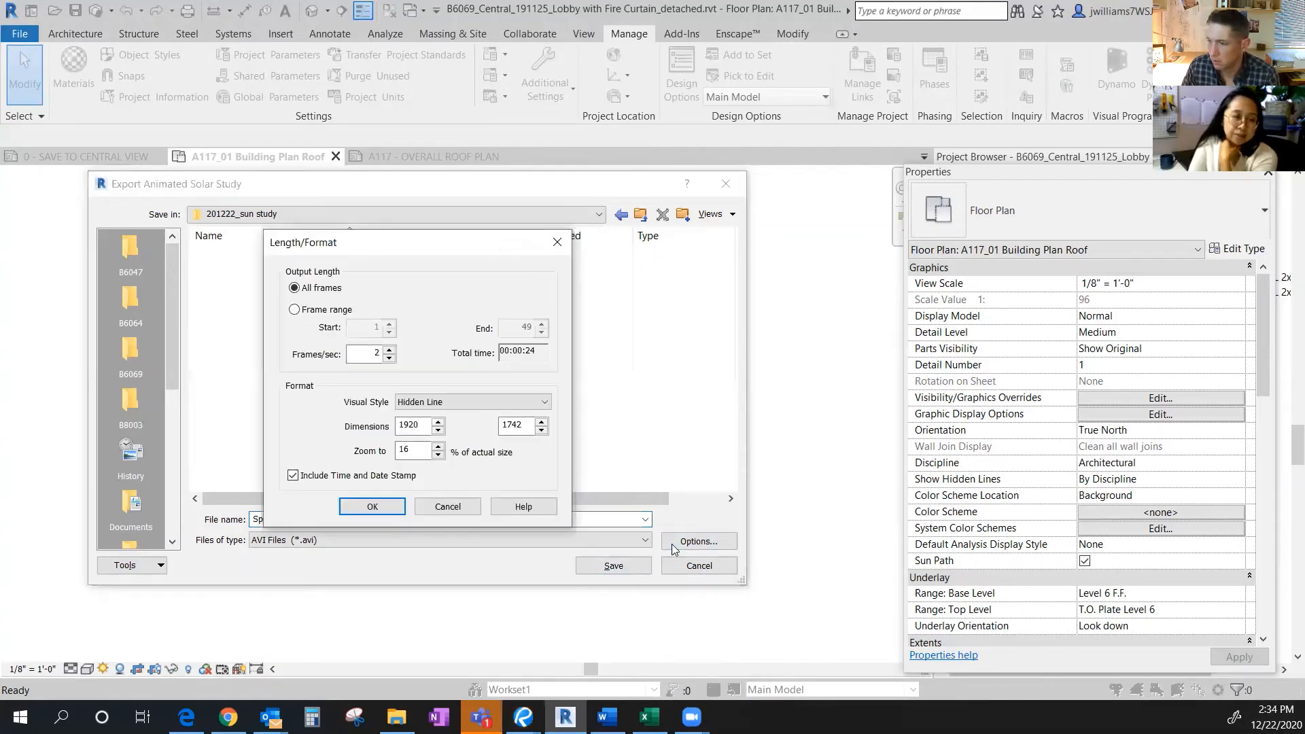
{"action": "left_click", "coordinate": [372, 507]}
{"action": "left_click", "coordinate": [590, 563]}
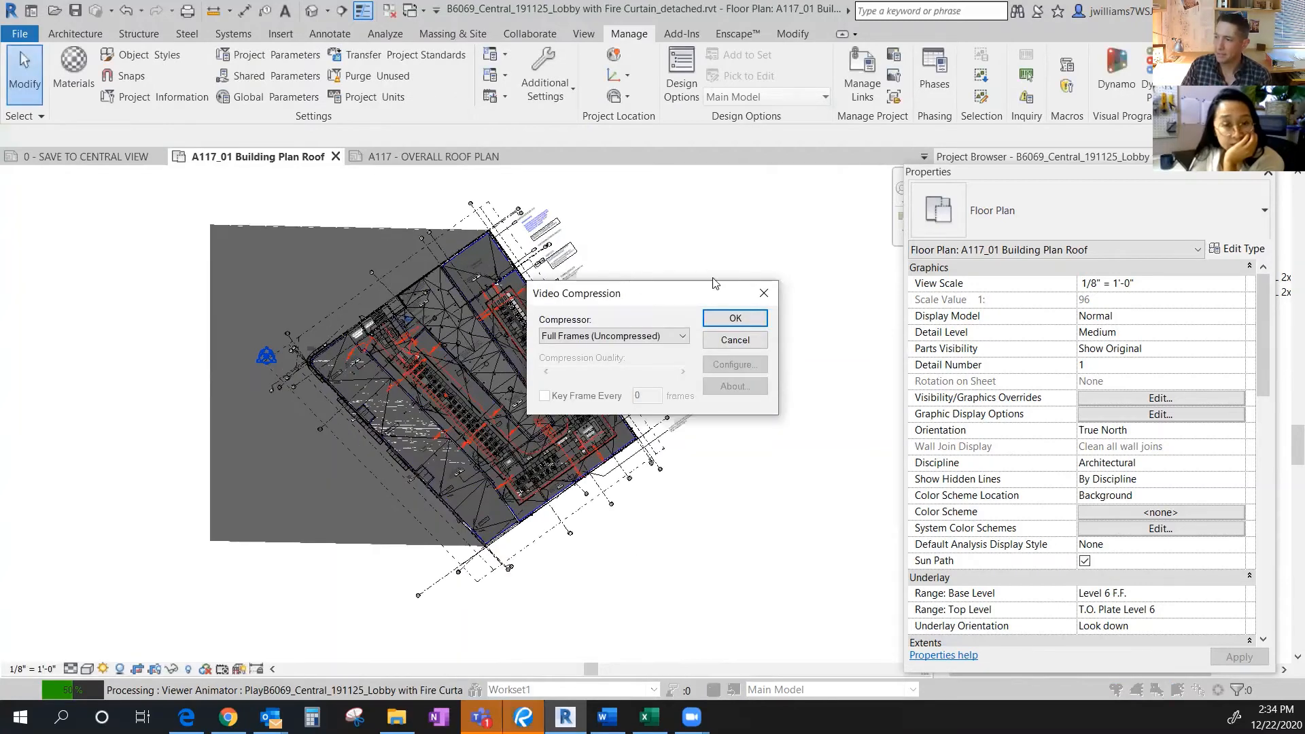
{"action": "left_click", "coordinate": [735, 318]}
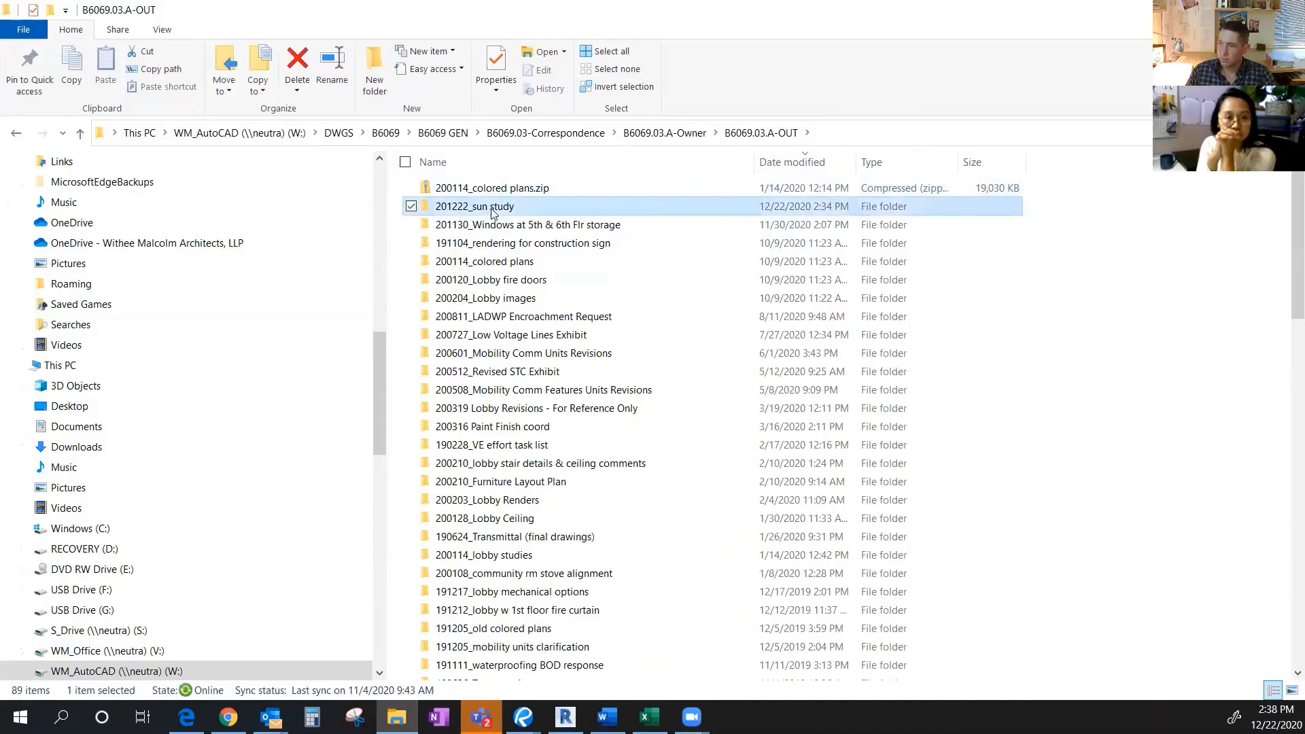
- Open Spring 3-22.avi from the 201222_sun study folder in File Explorer and replay it from the first frame
{"action": "double_click", "coordinate": [500, 208]}
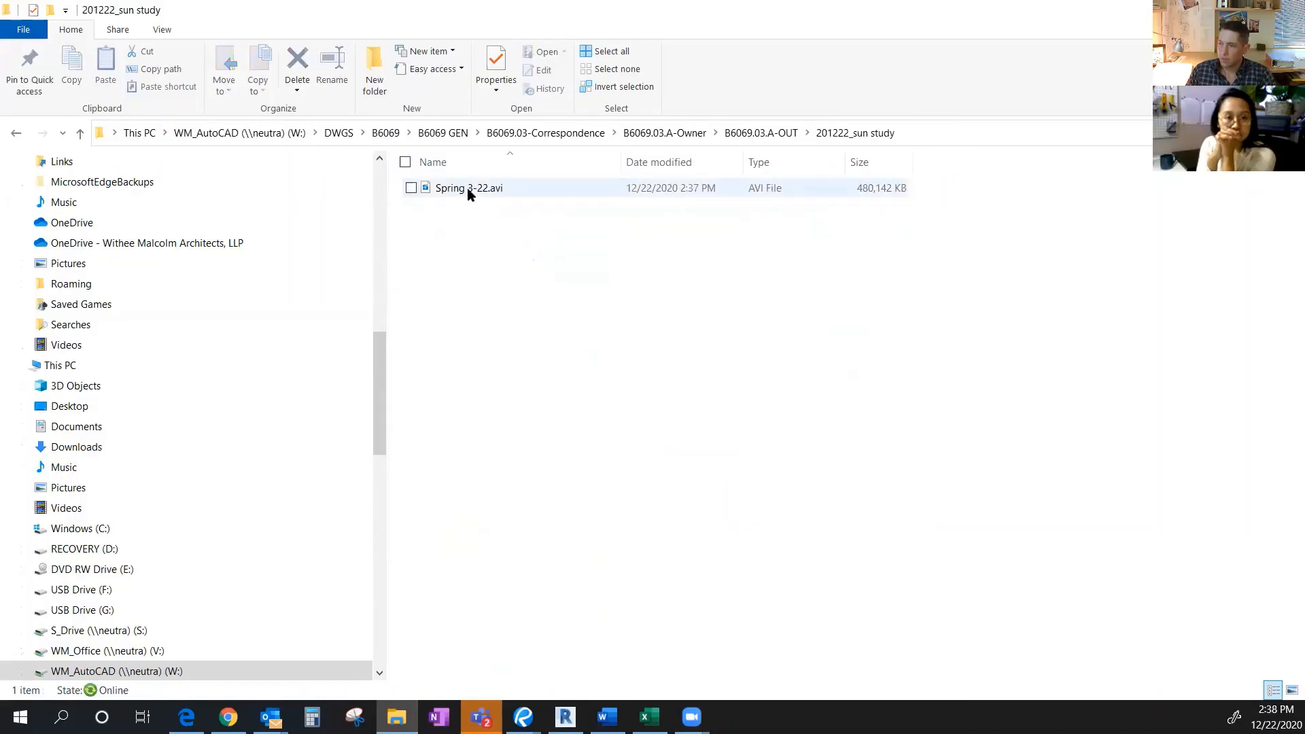
{"action": "double_click", "coordinate": [469, 190]}
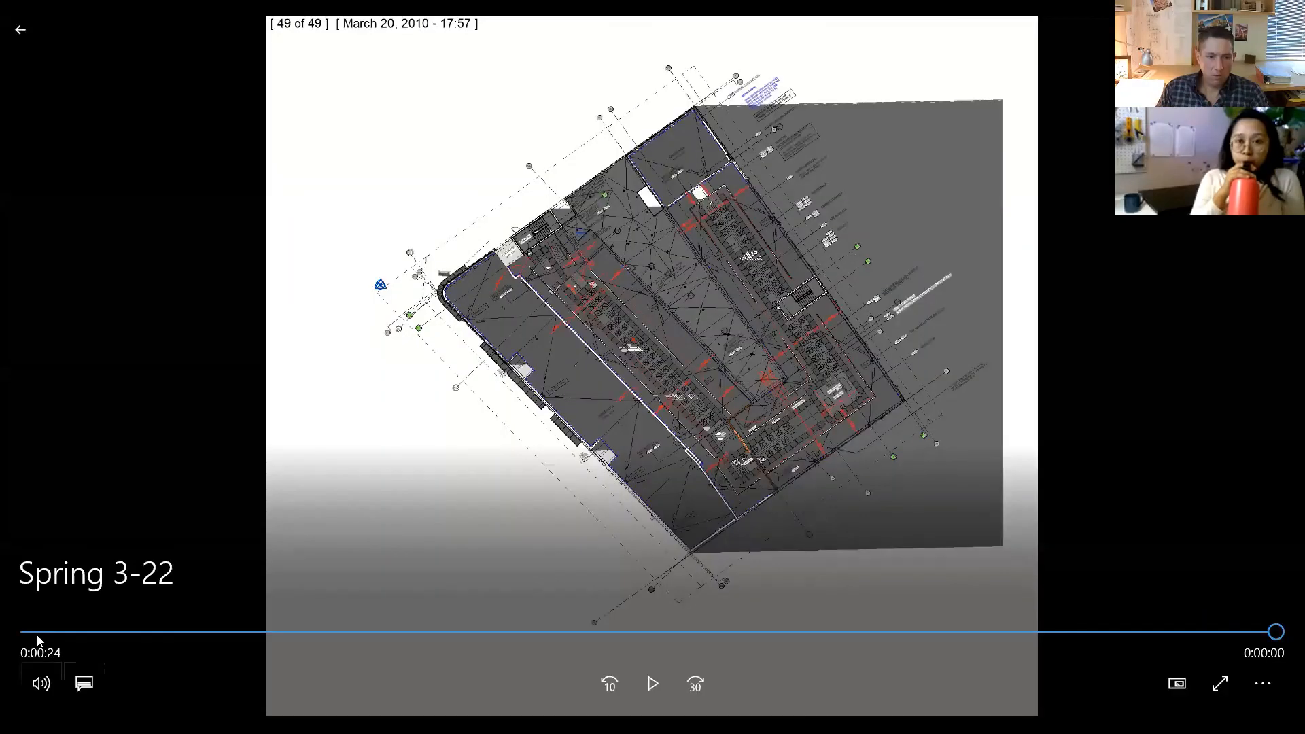
{"action": "left_click", "coordinate": [28, 632]}
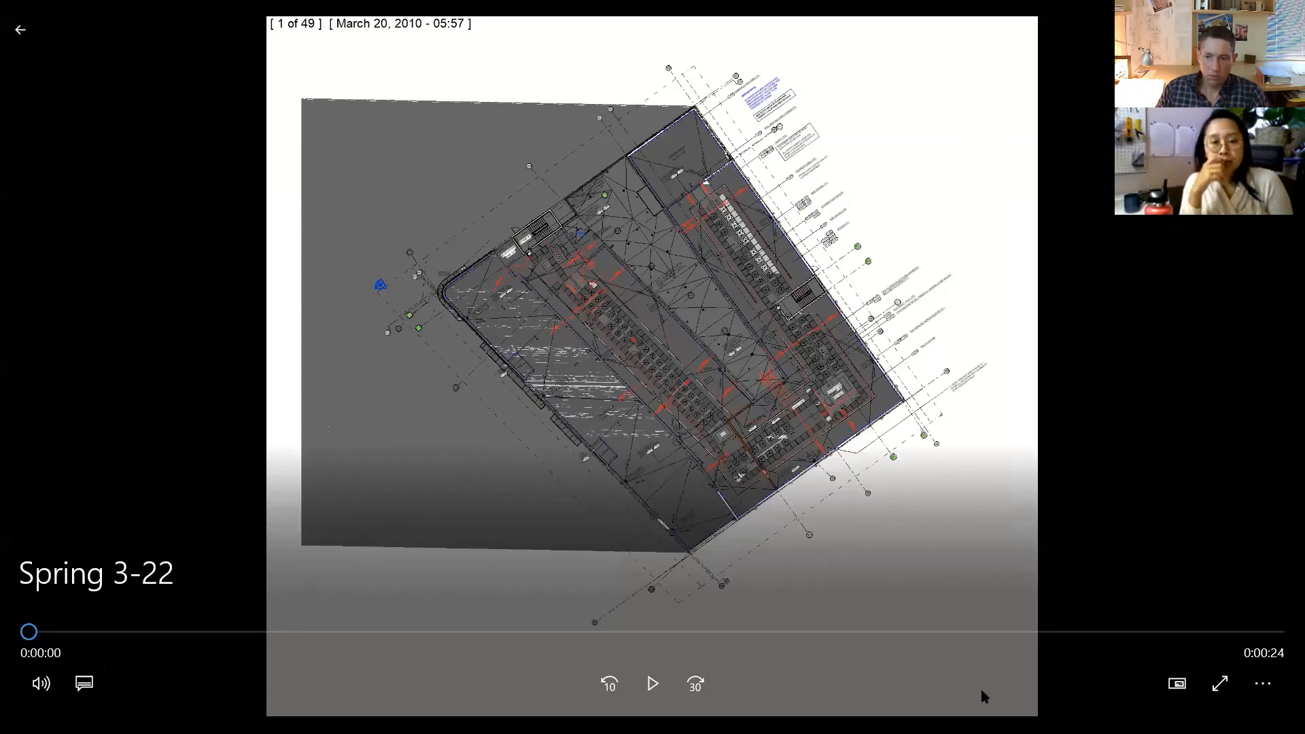
{"action": "left_click", "coordinate": [649, 682]}
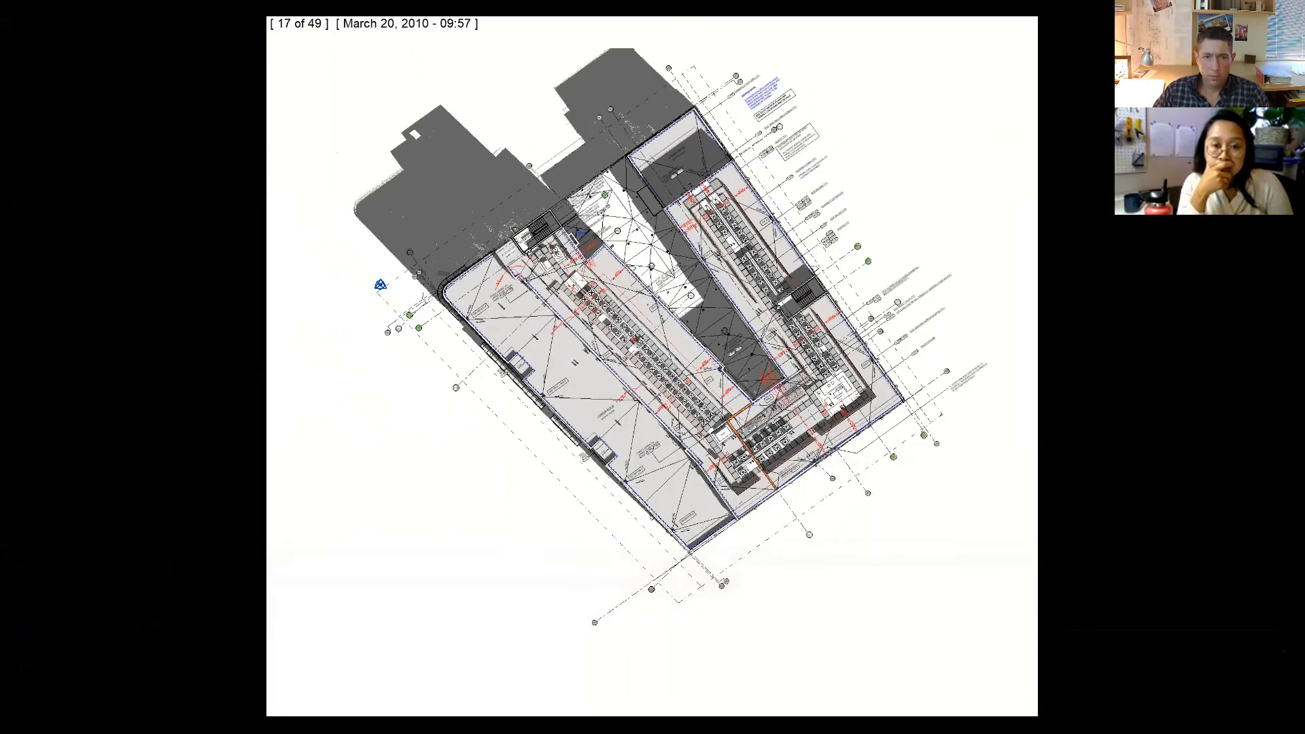
- Rewind the video to compare the morning shadows around frames 13 to 15, then resume playback and pause it at frame 27
{"action": "mouse_move", "coordinate": [304, 38]}
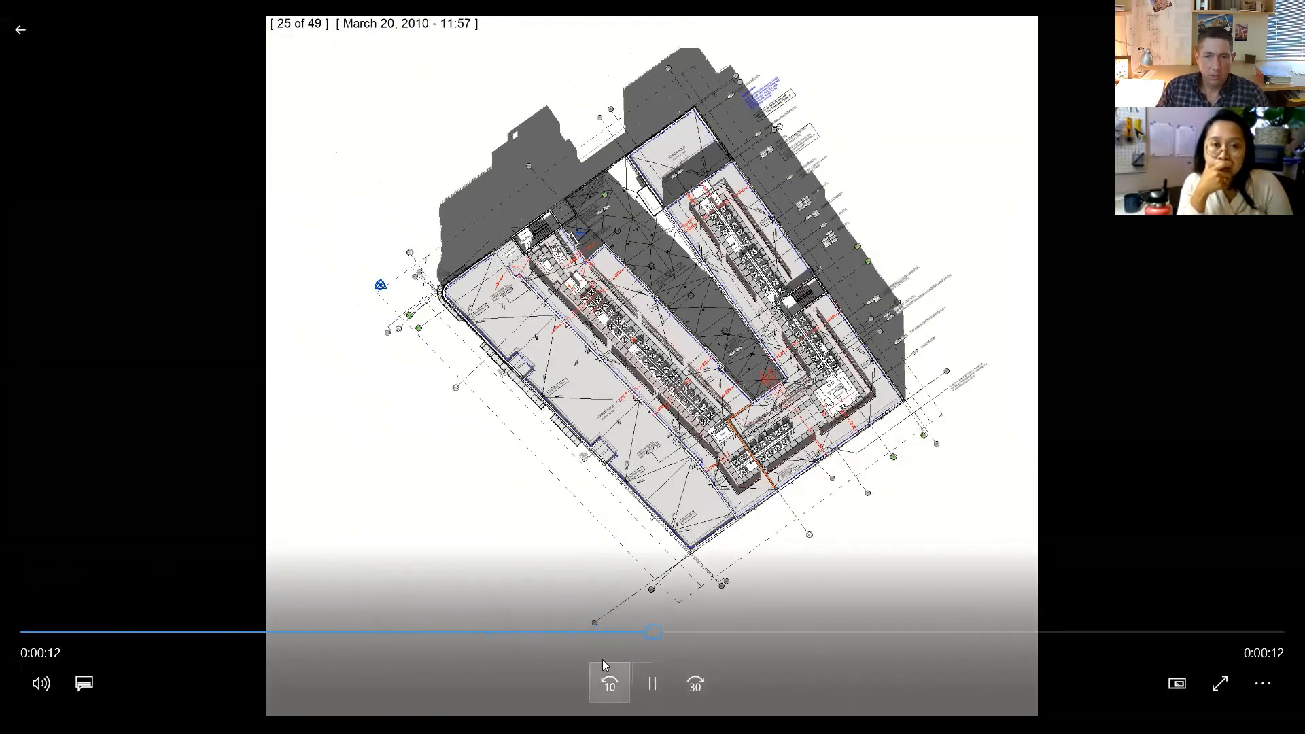
{"action": "left_click_drag", "start_coordinate": [586, 632], "coordinate": [344, 633]}
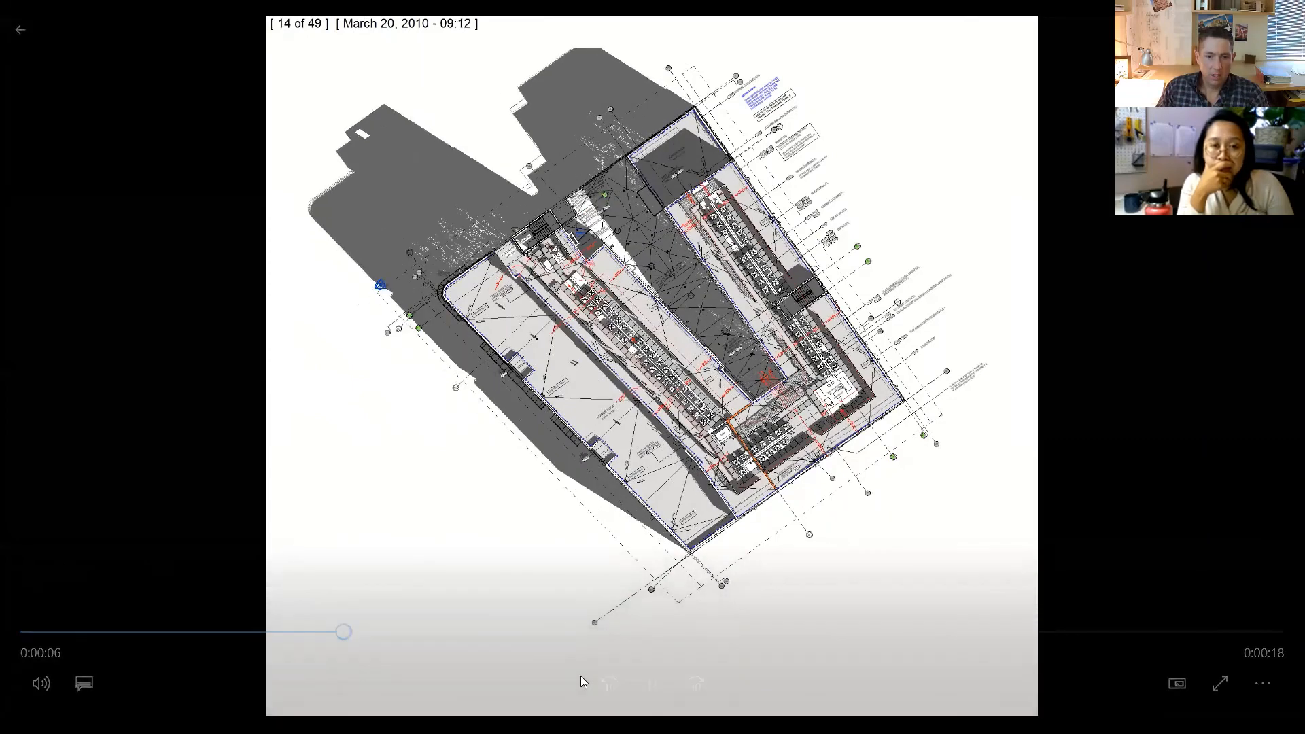
{"action": "left_click", "coordinate": [654, 696]}
{"action": "left_click", "coordinate": [378, 633]}
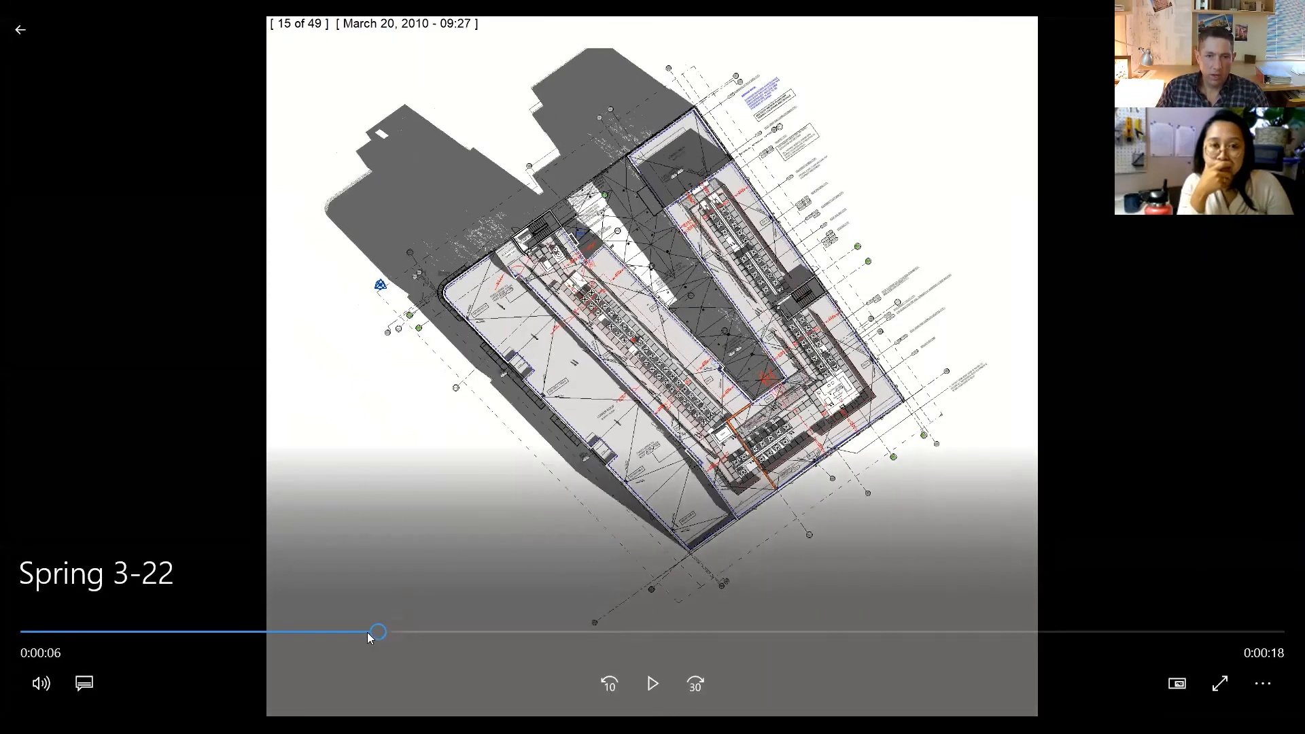
{"action": "left_click", "coordinate": [365, 632]}
{"action": "left_click", "coordinate": [330, 633]}
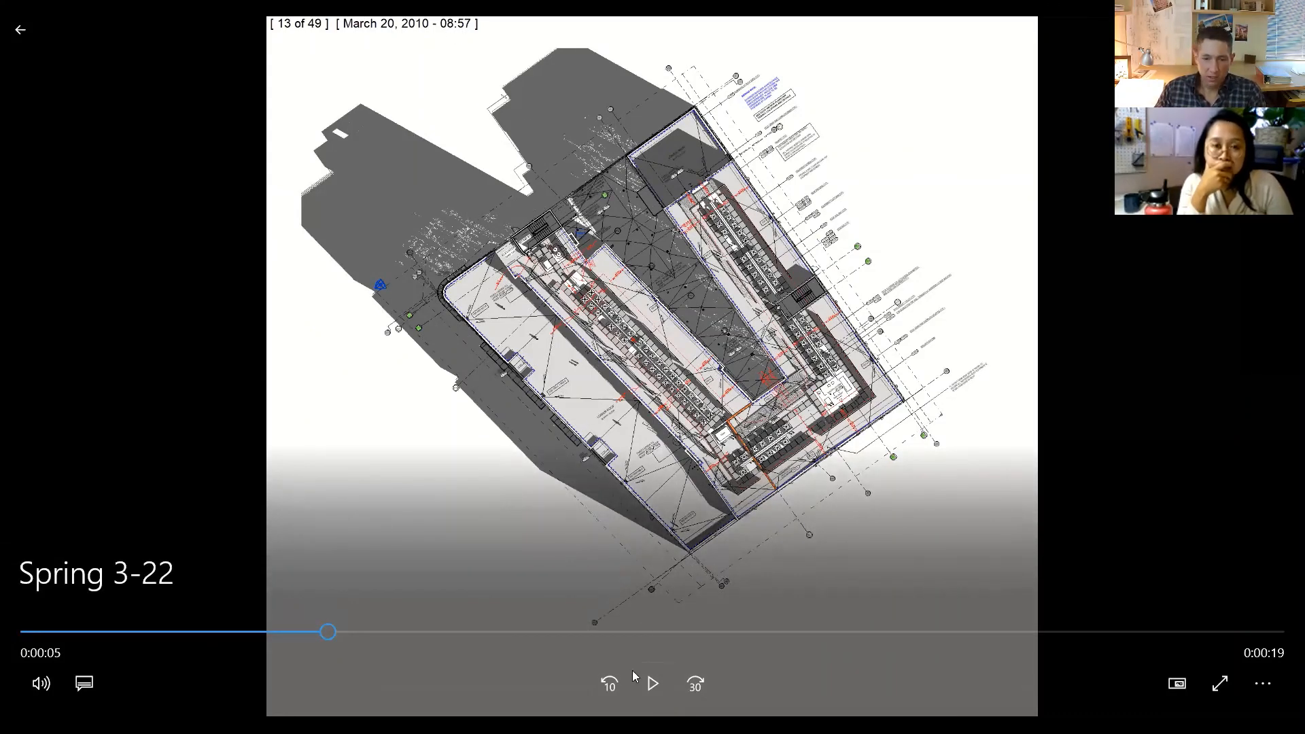
{"action": "left_click", "coordinate": [647, 694]}
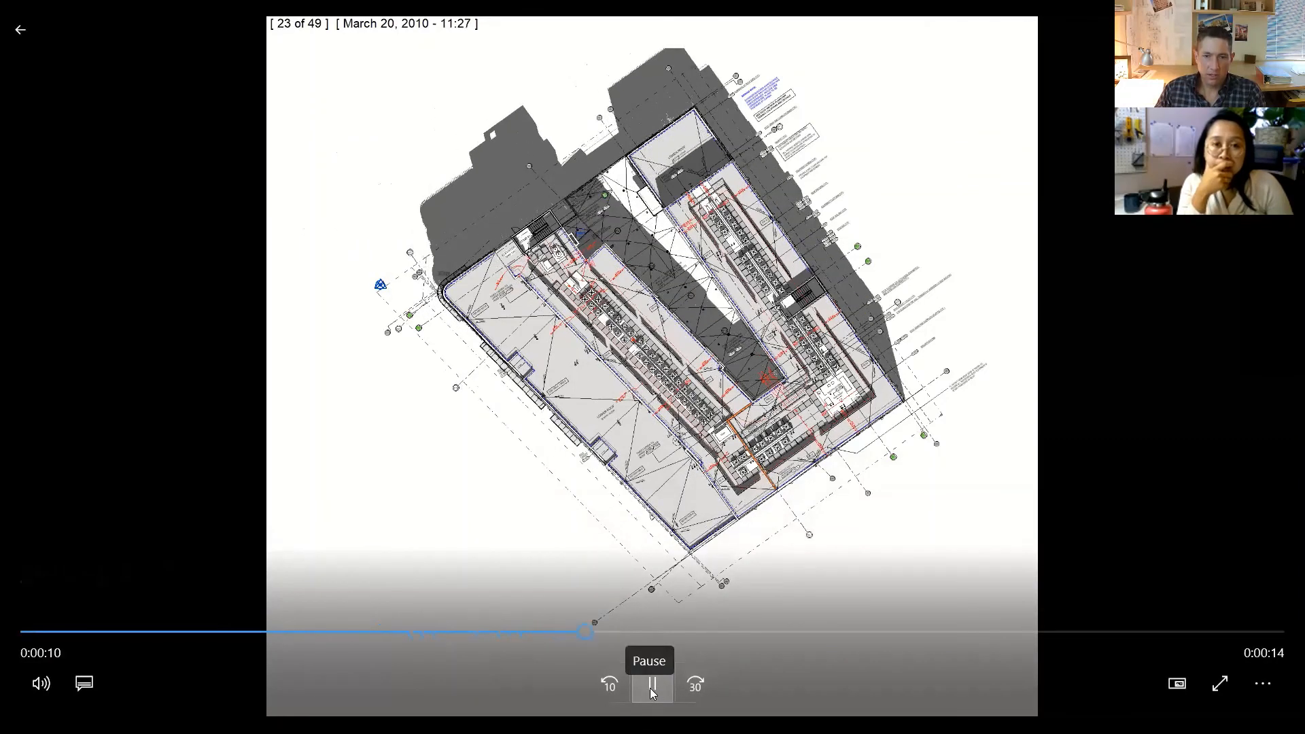
{"action": "left_click", "coordinate": [649, 688]}
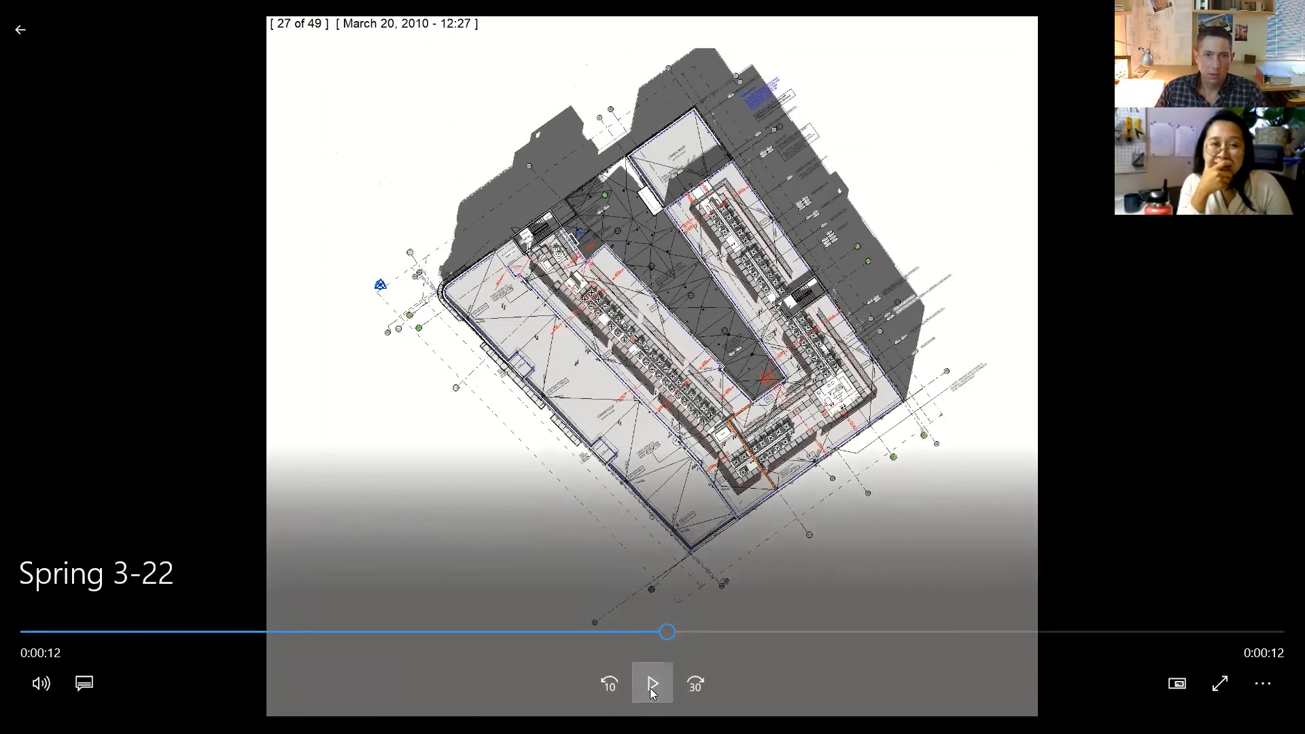